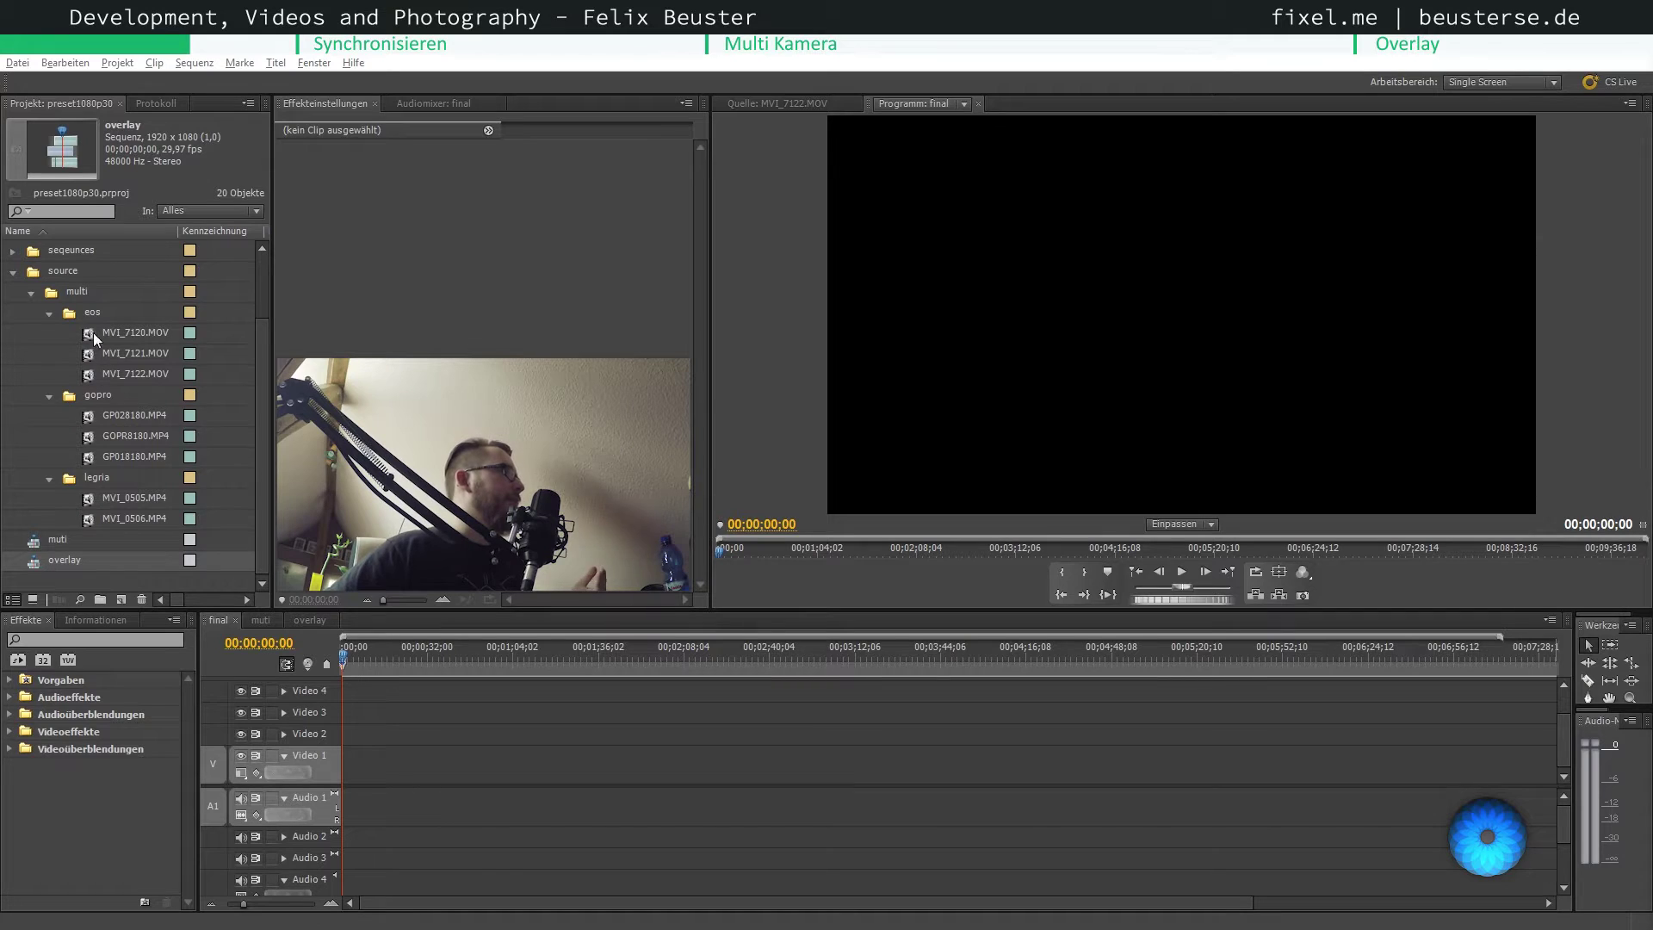
# - From the eos camera bin, place MVI_7120.MOV on Video 1 and Audio 1 of the multi sequence
pyautogui.click(79, 291)
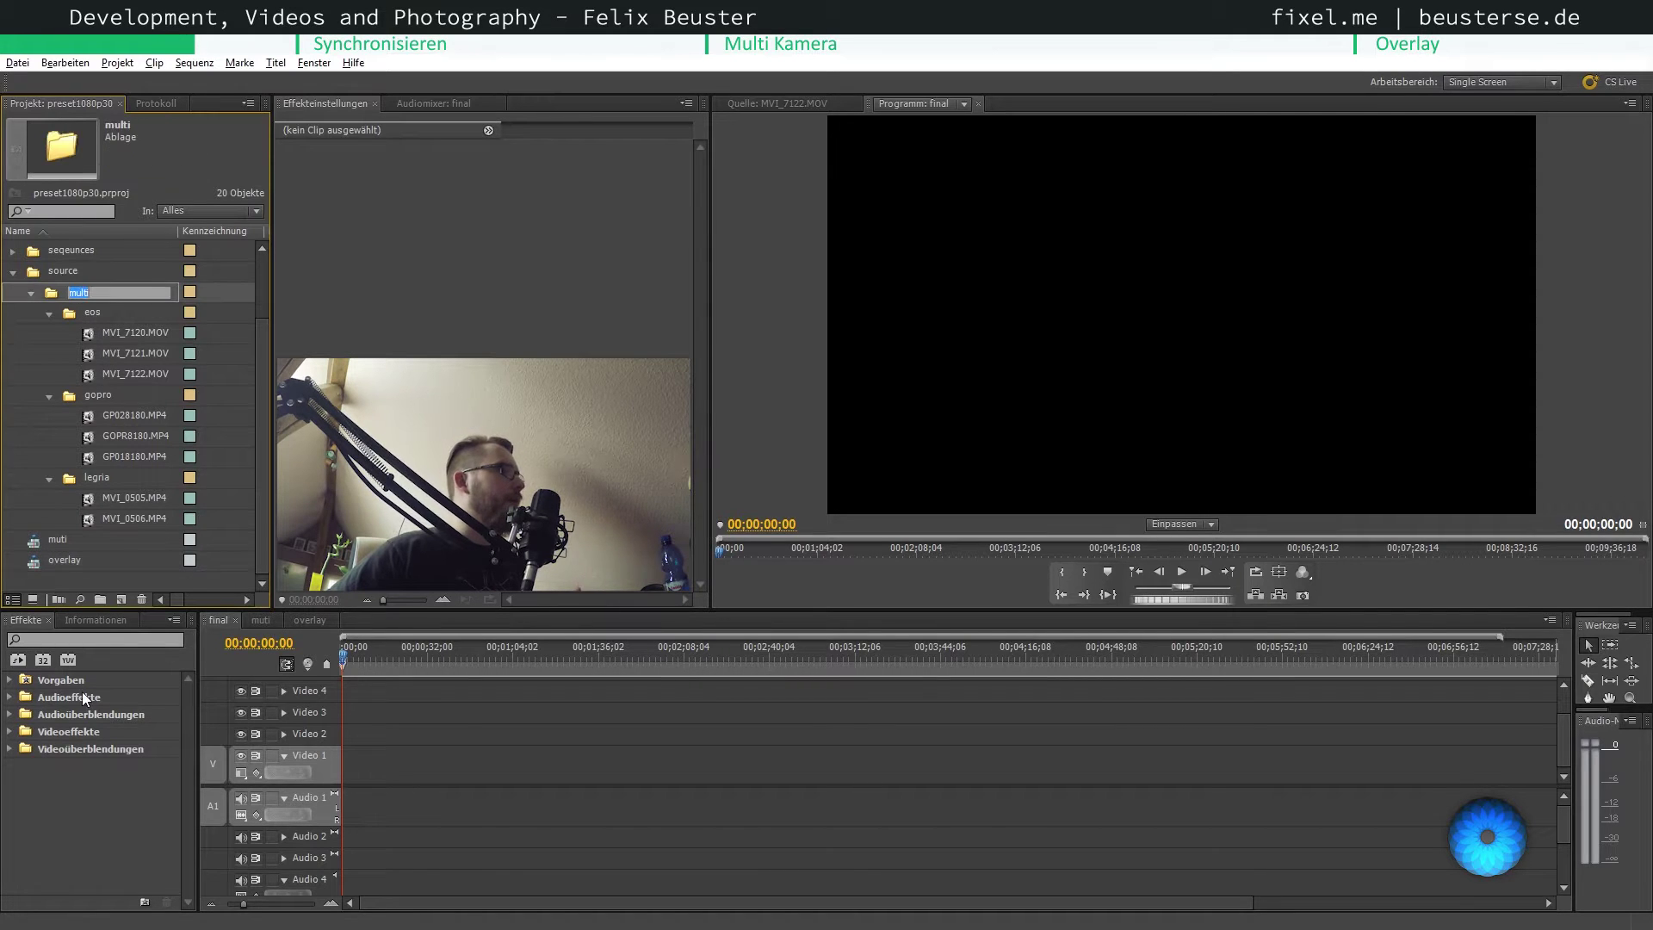
pyautogui.click(95, 315)
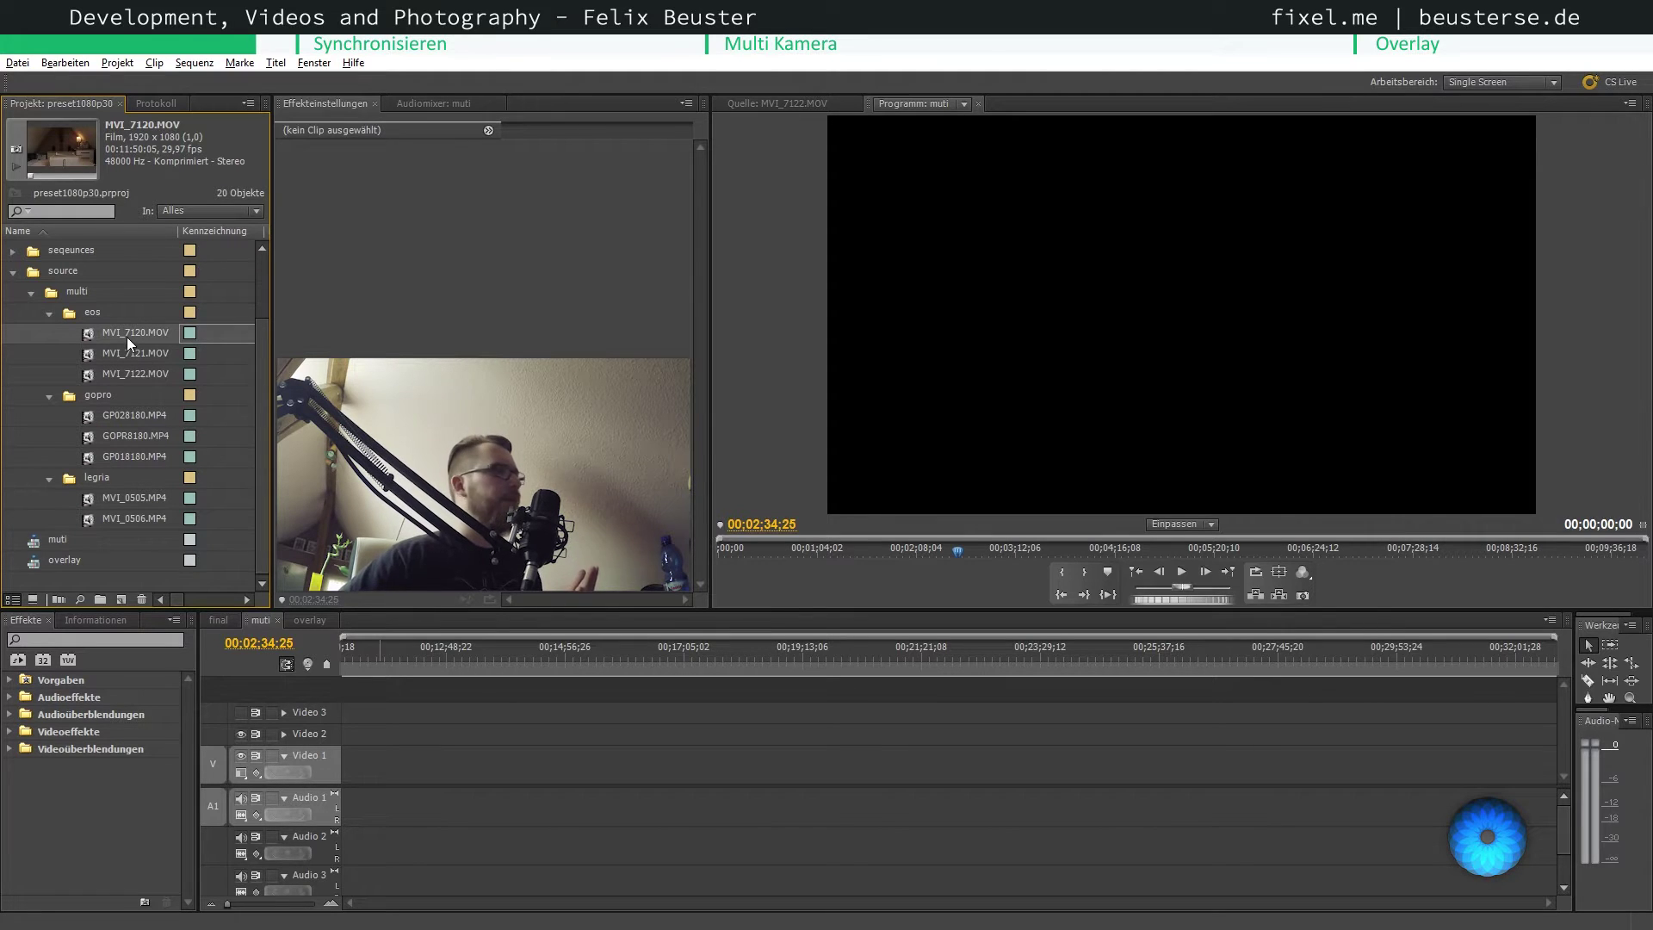
pyautogui.moveTo(118, 331)
pyautogui.mouseDown()
pyautogui.moveTo(388, 770)
pyautogui.moveTo(348, 766)
pyautogui.mouseUp()
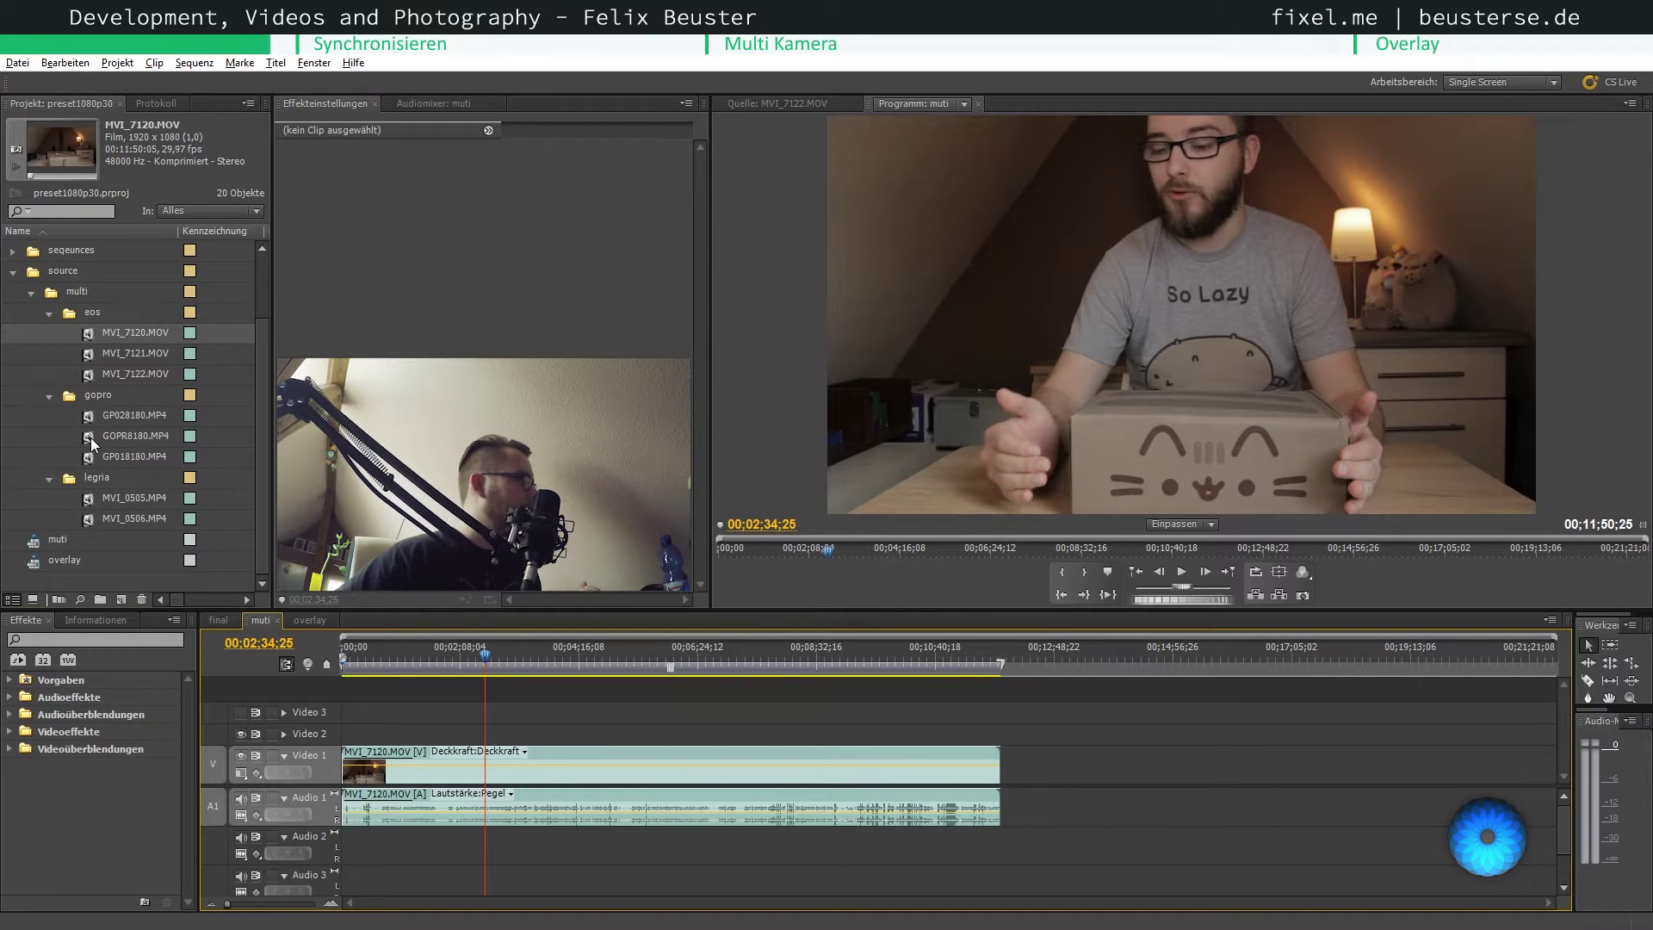
# - Stack GOPR8180.MP4 on track 2 and MVI_0505.MP4 on track 3, both starting at 00;00;00;00
pyautogui.moveTo(91, 437); pyautogui.dragTo(574, 740)
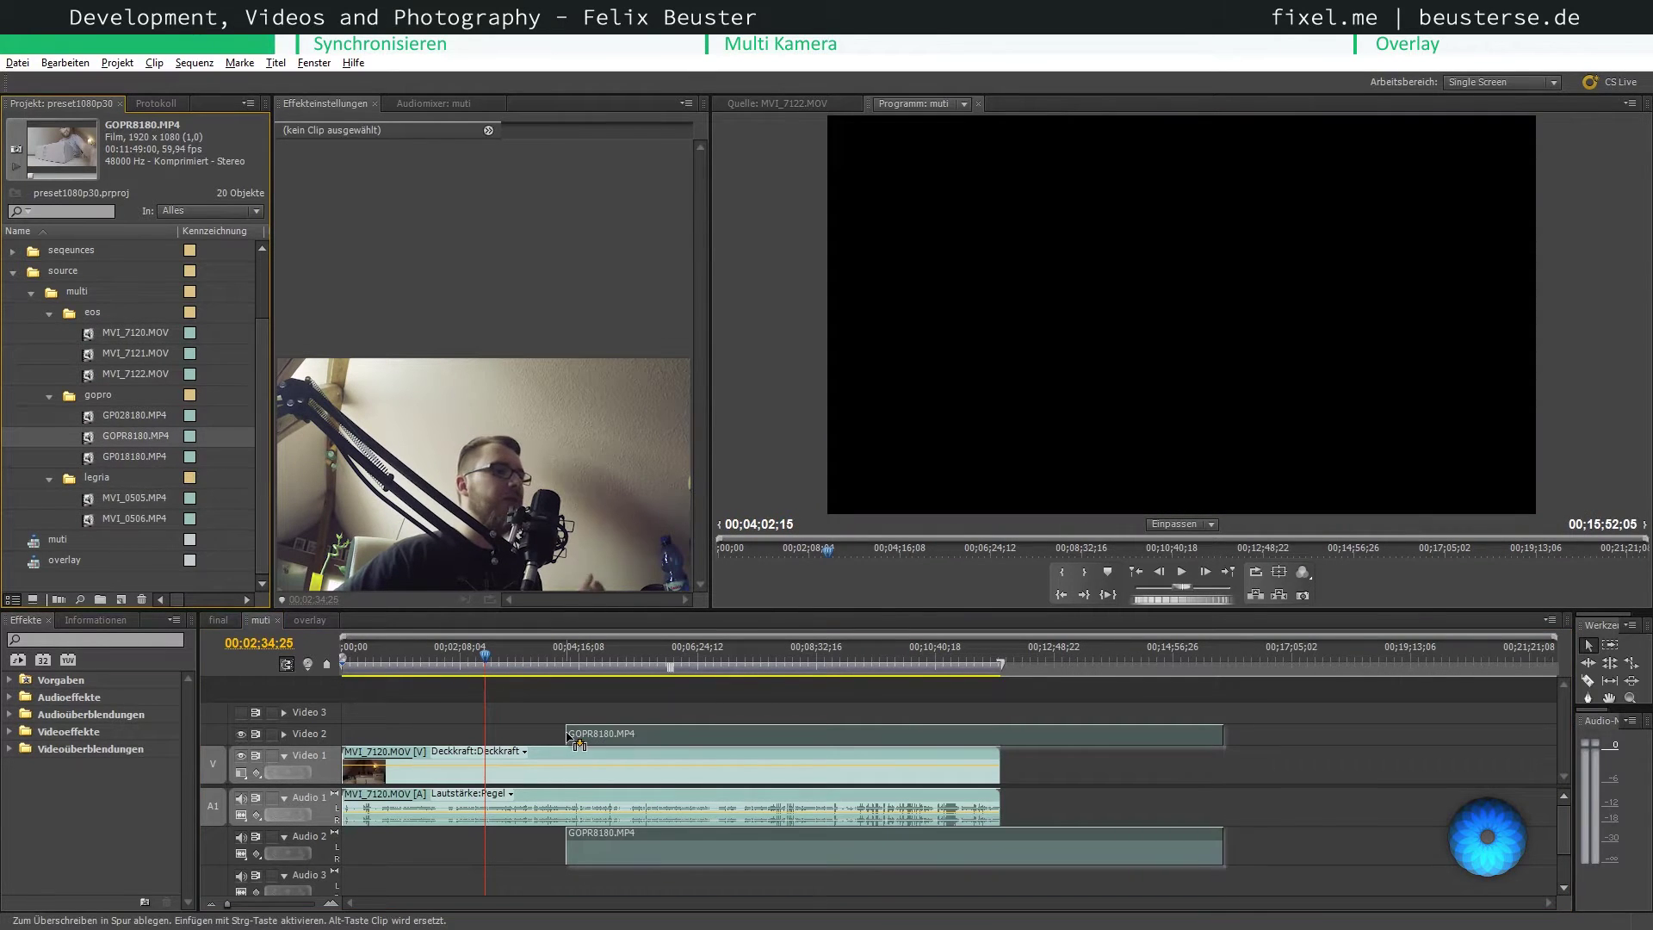
pyautogui.moveTo(574, 741); pyautogui.dragTo(344, 738)
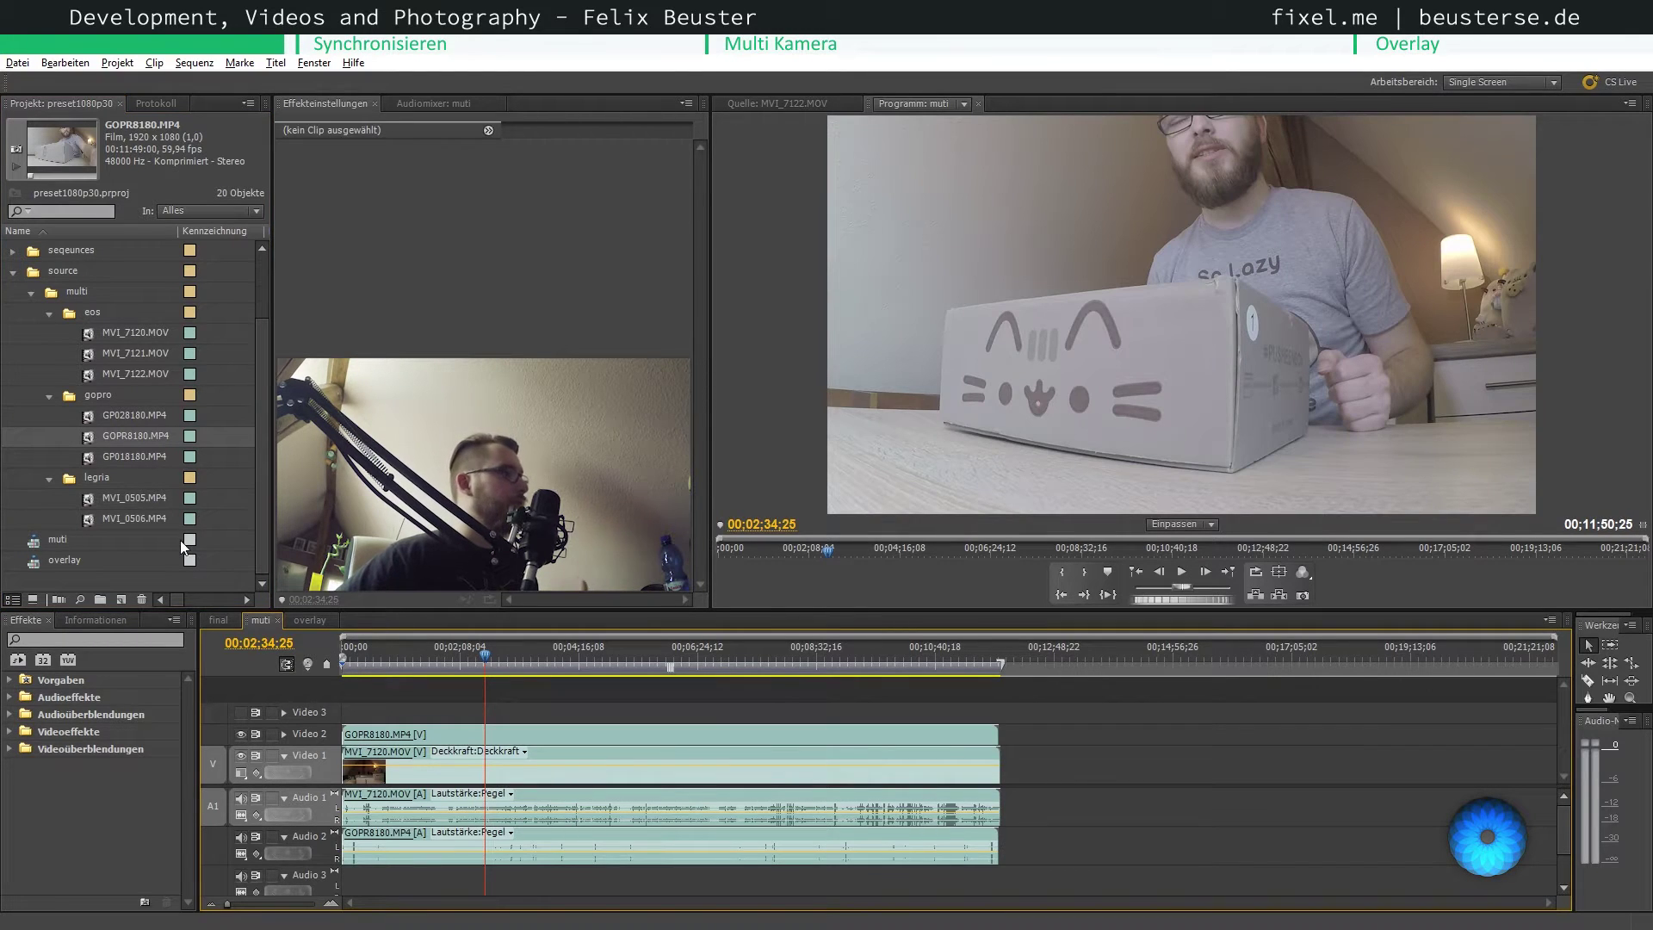
pyautogui.moveTo(106, 499)
pyautogui.mouseDown()
pyautogui.moveTo(366, 711)
pyautogui.moveTo(345, 712)
pyautogui.mouseUp()
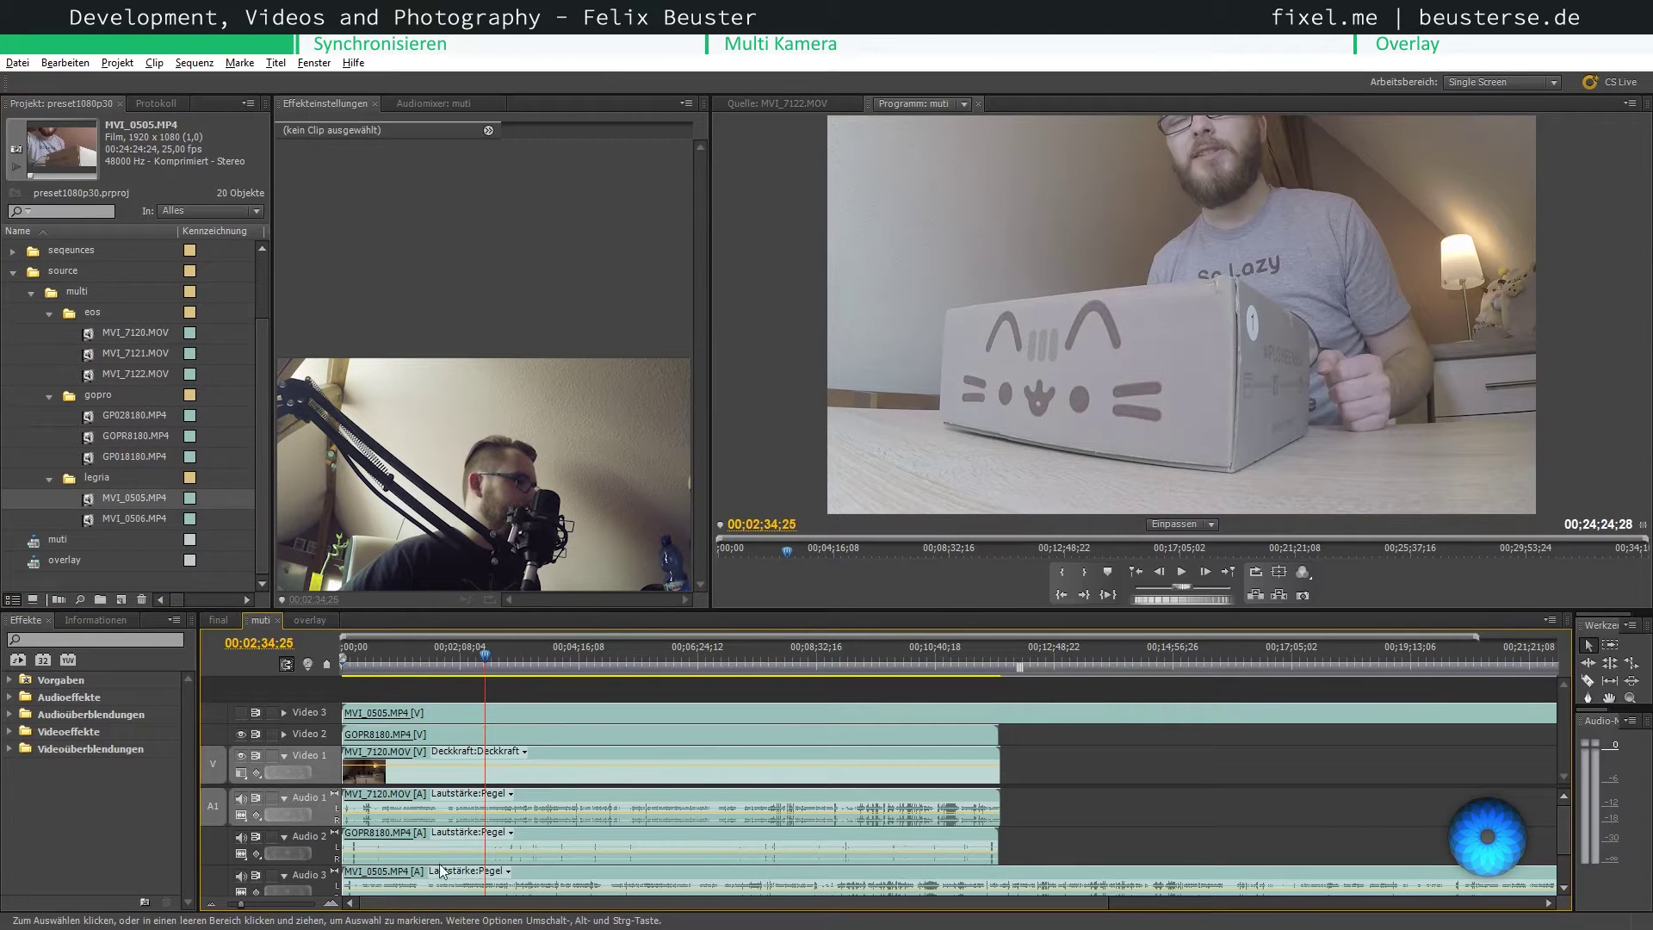
pyautogui.click(378, 657)
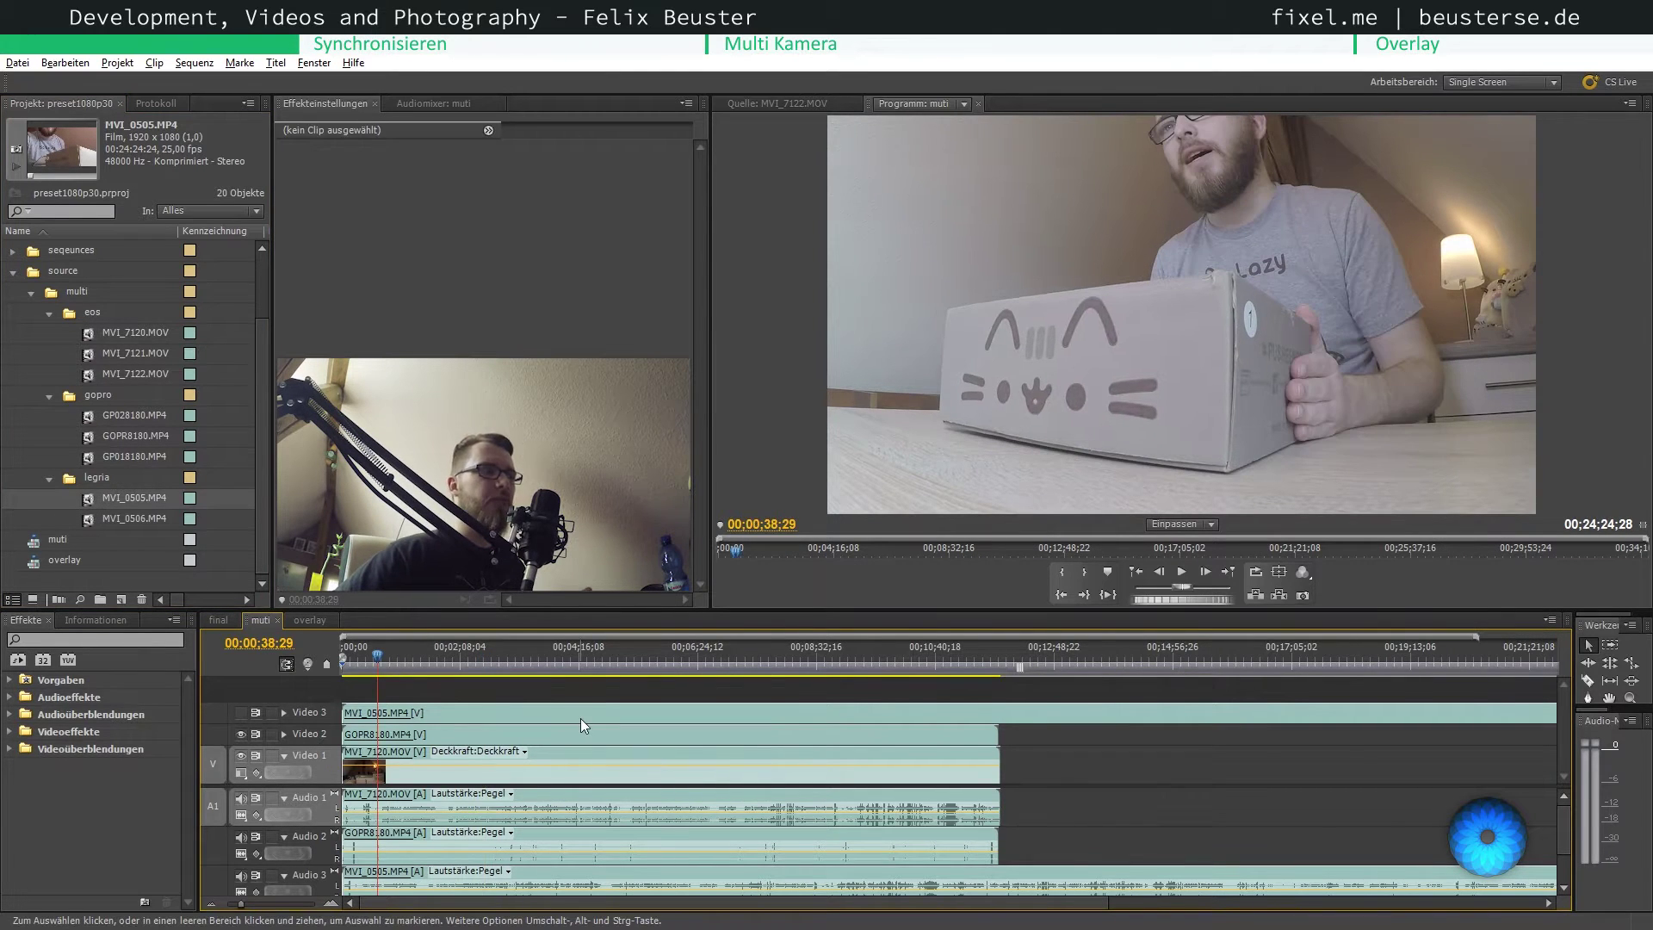
pyautogui.click(581, 719)
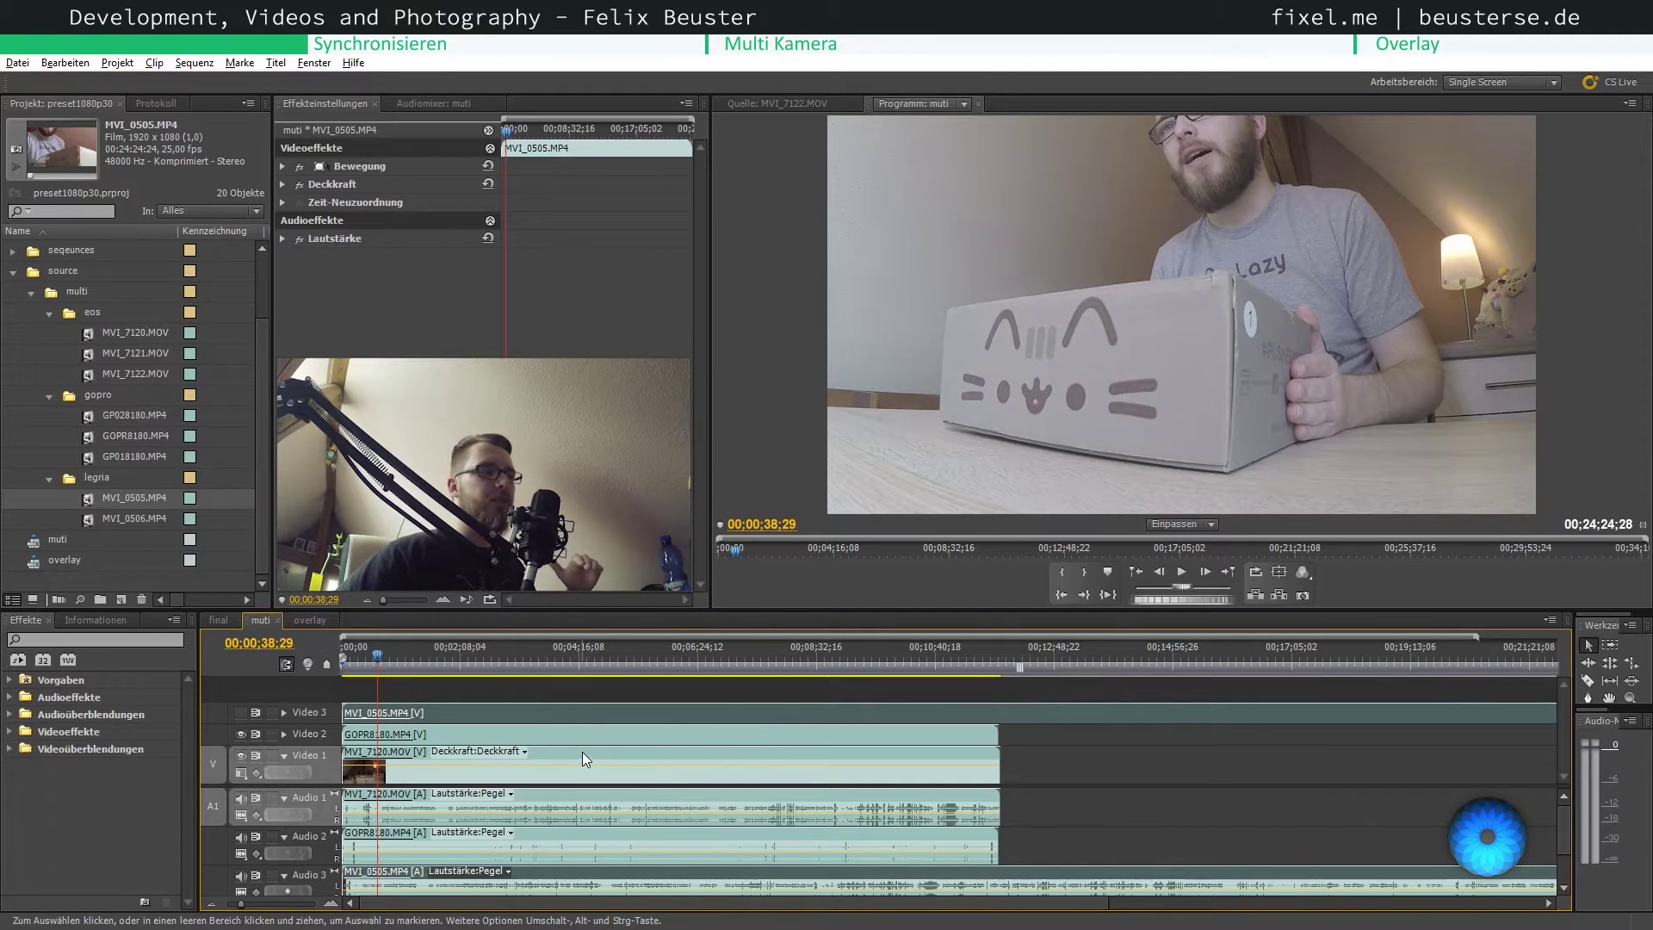
# - Zoom the timeline in on the first minute and scroll back to the sequence start
pyautogui.moveTo(582, 752)
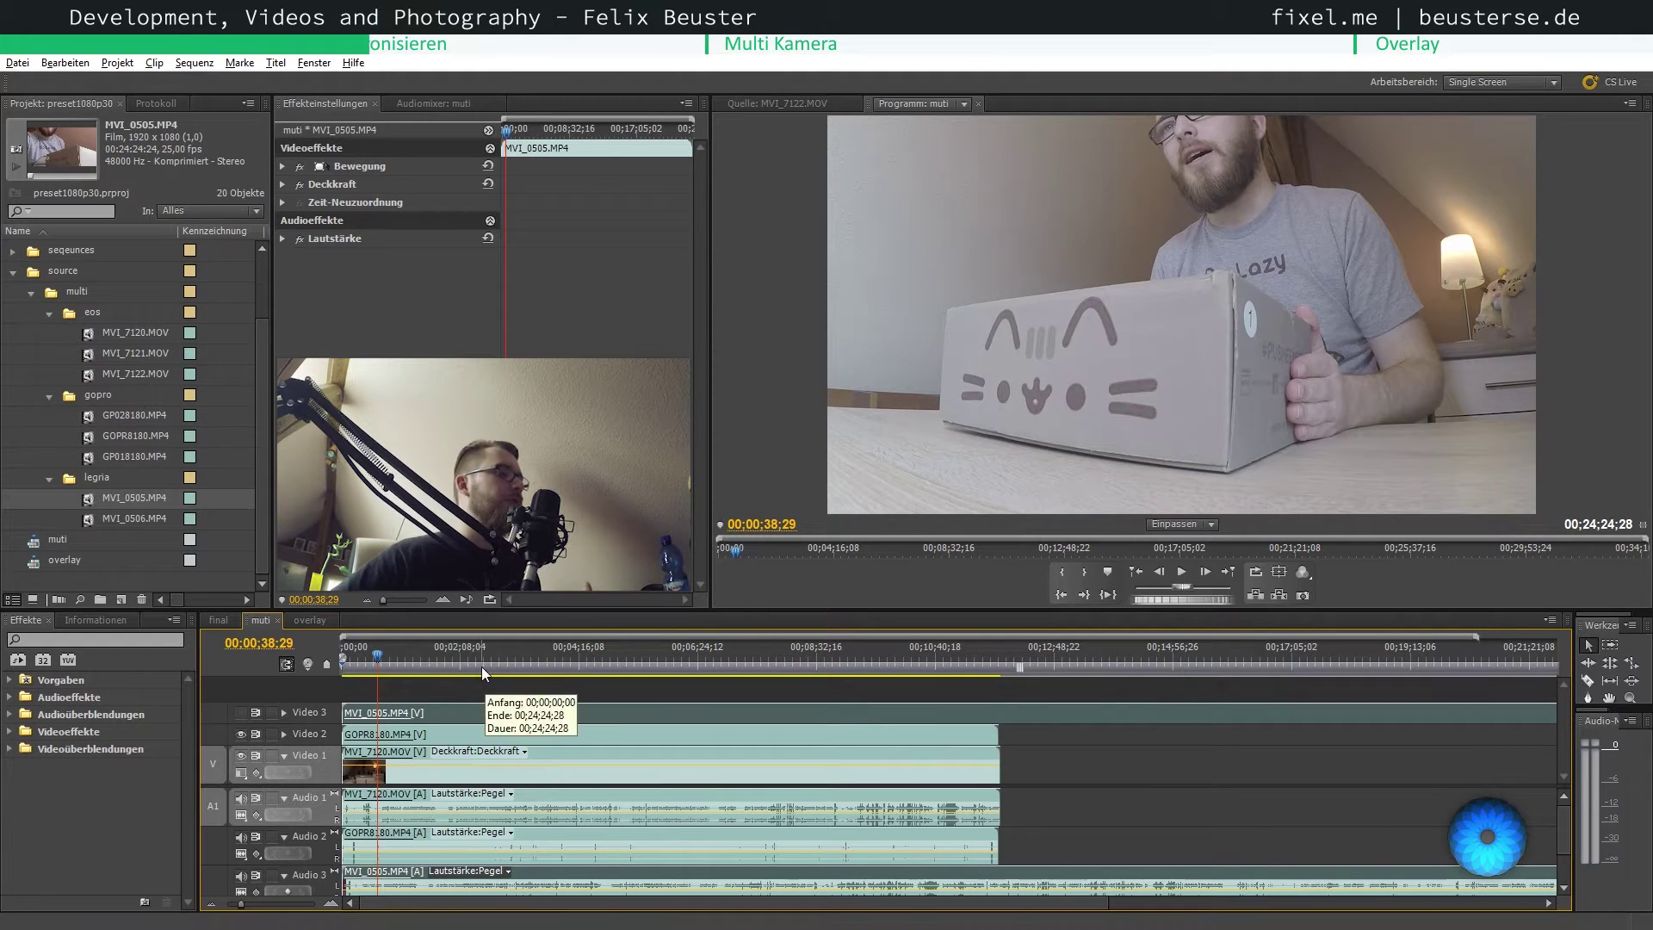
pyautogui.moveTo(1479, 637); pyautogui.dragTo(1097, 637)
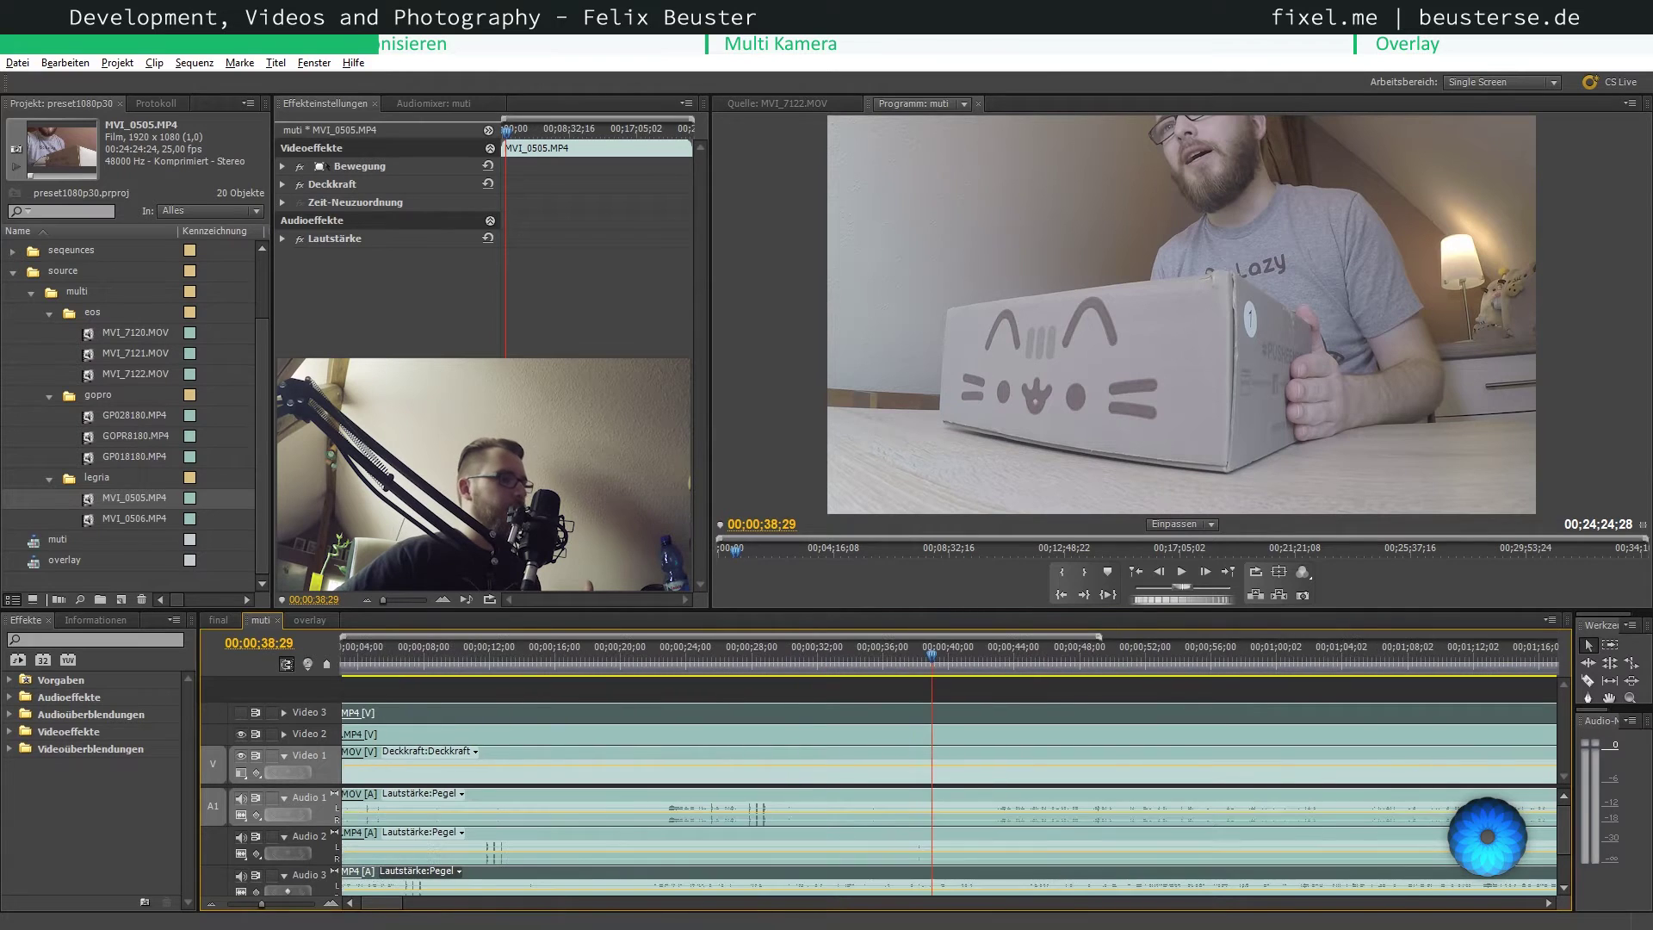
pyautogui.click(694, 906)
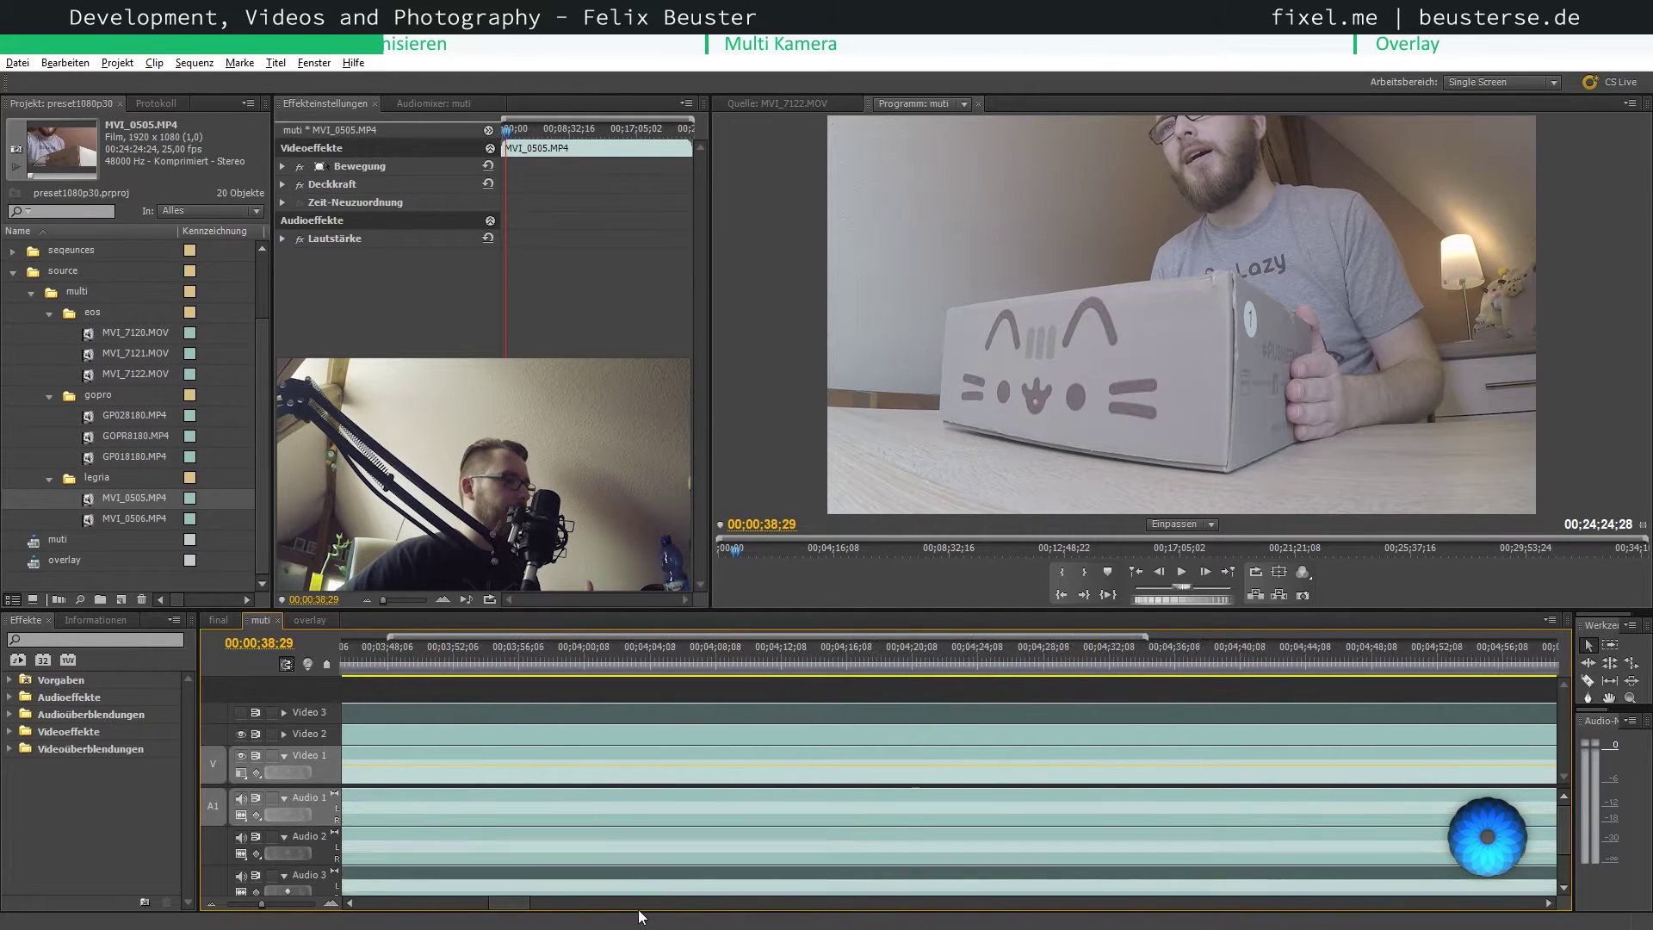
pyautogui.moveTo(552, 906); pyautogui.dragTo(359, 902)
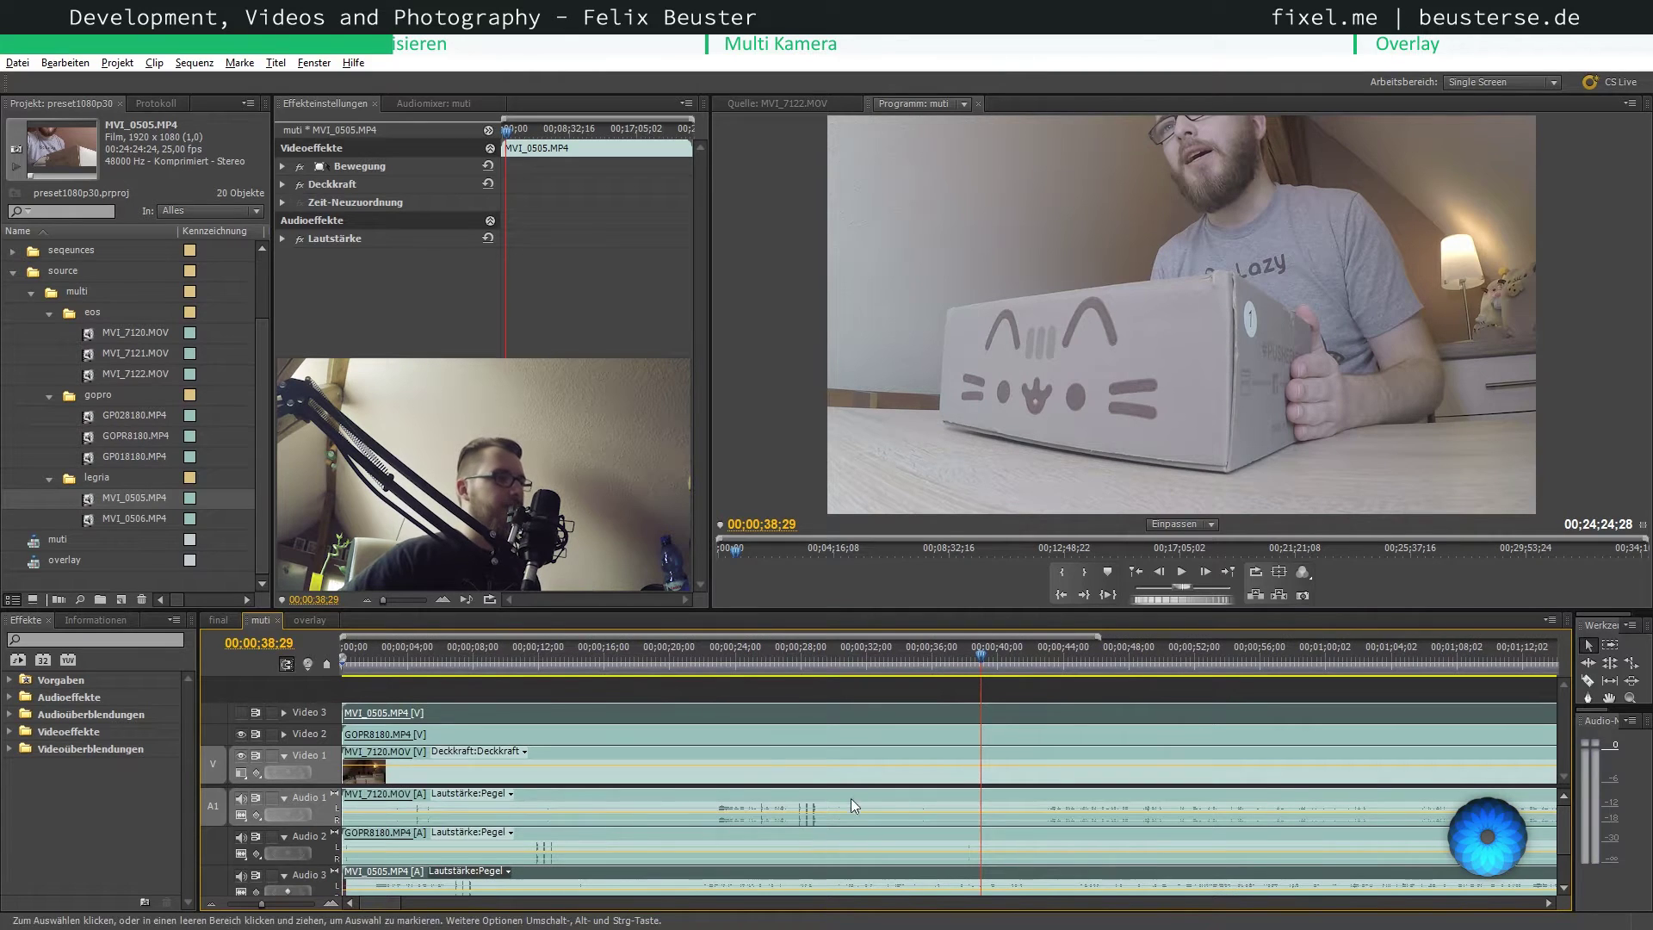
pyautogui.click(808, 658)
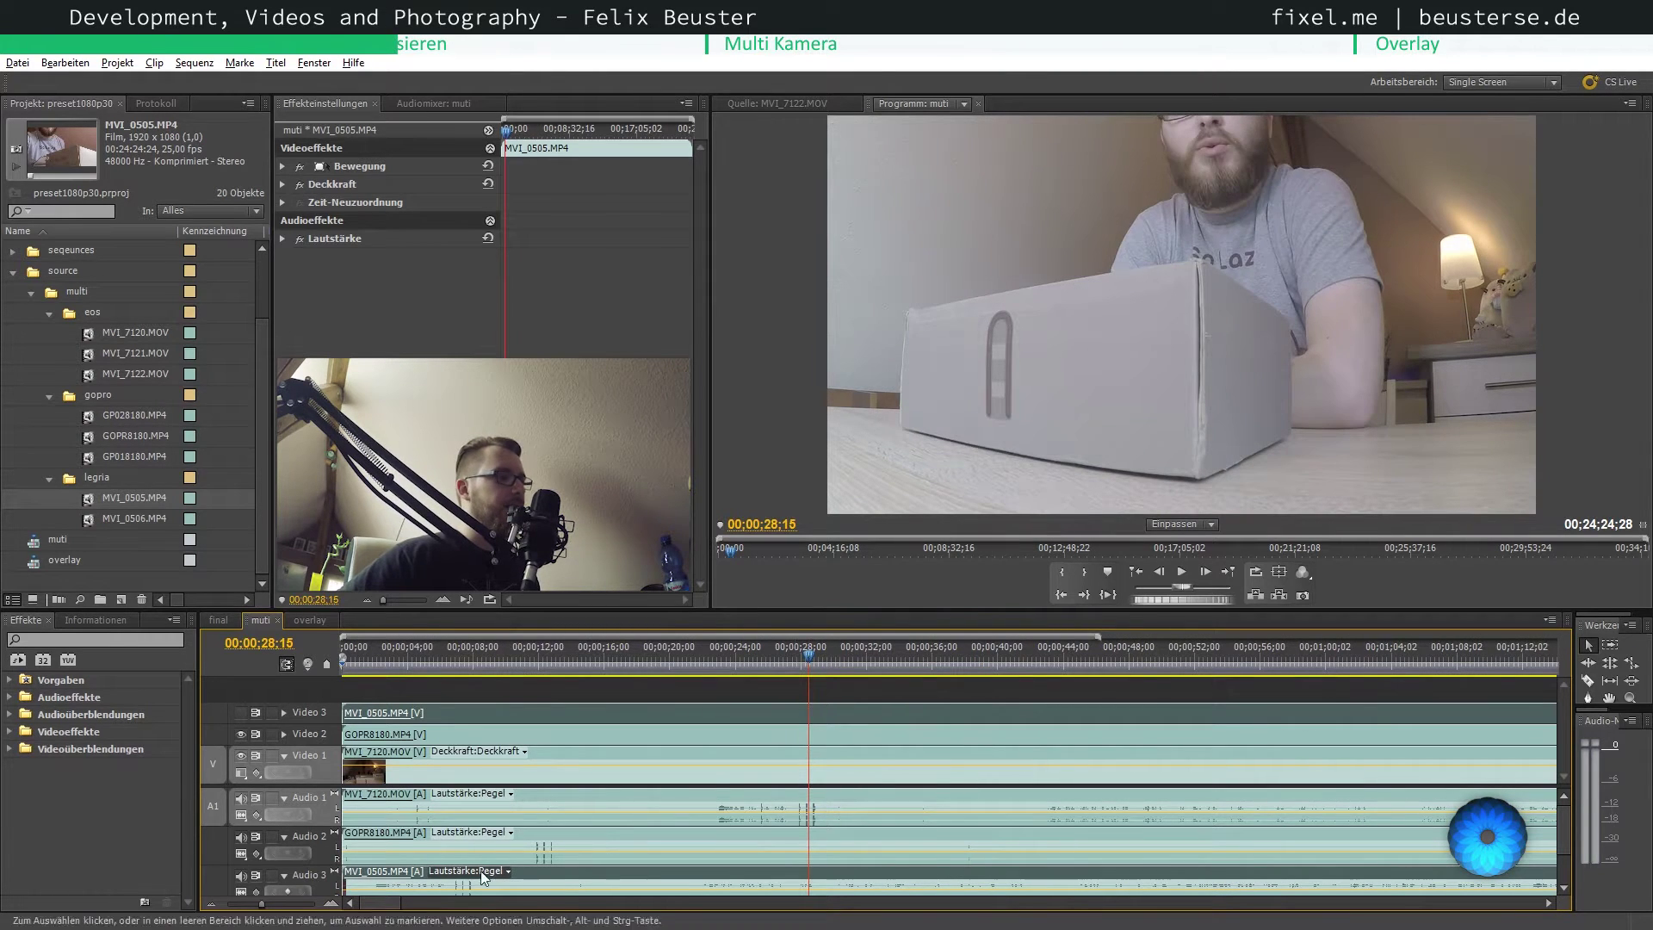
# - Compare the three clips' waveforms around 8, 13 and 28 seconds, then start sliding GOPR8180.MP4 later
pyautogui.click(793, 798)
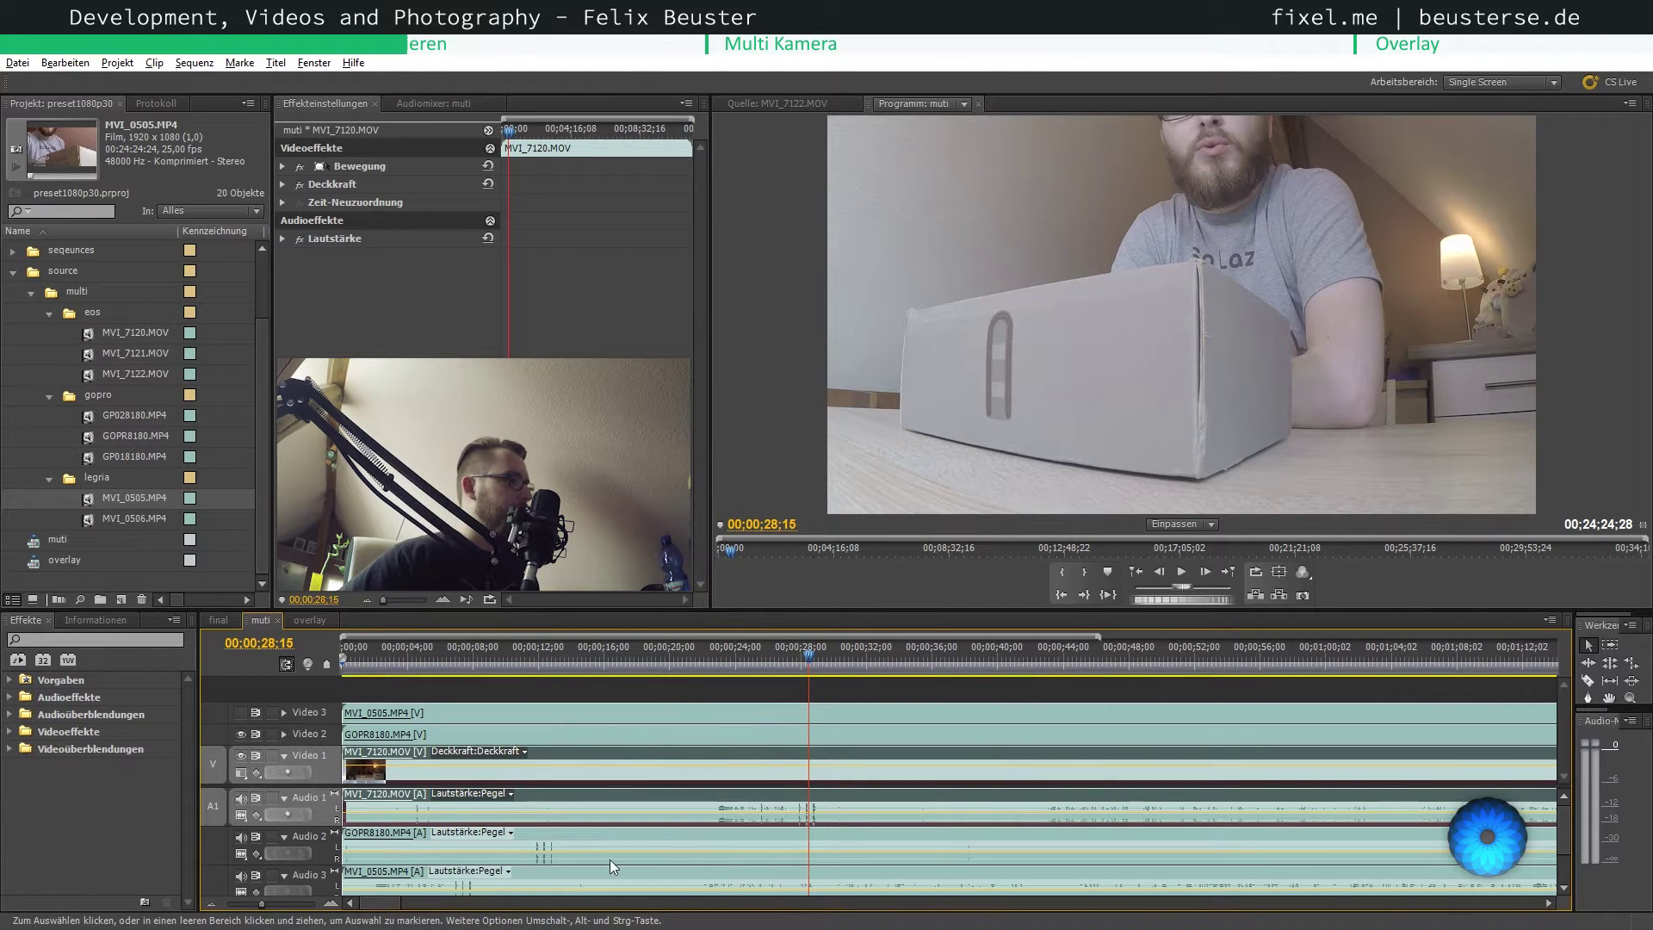
pyautogui.click(570, 840)
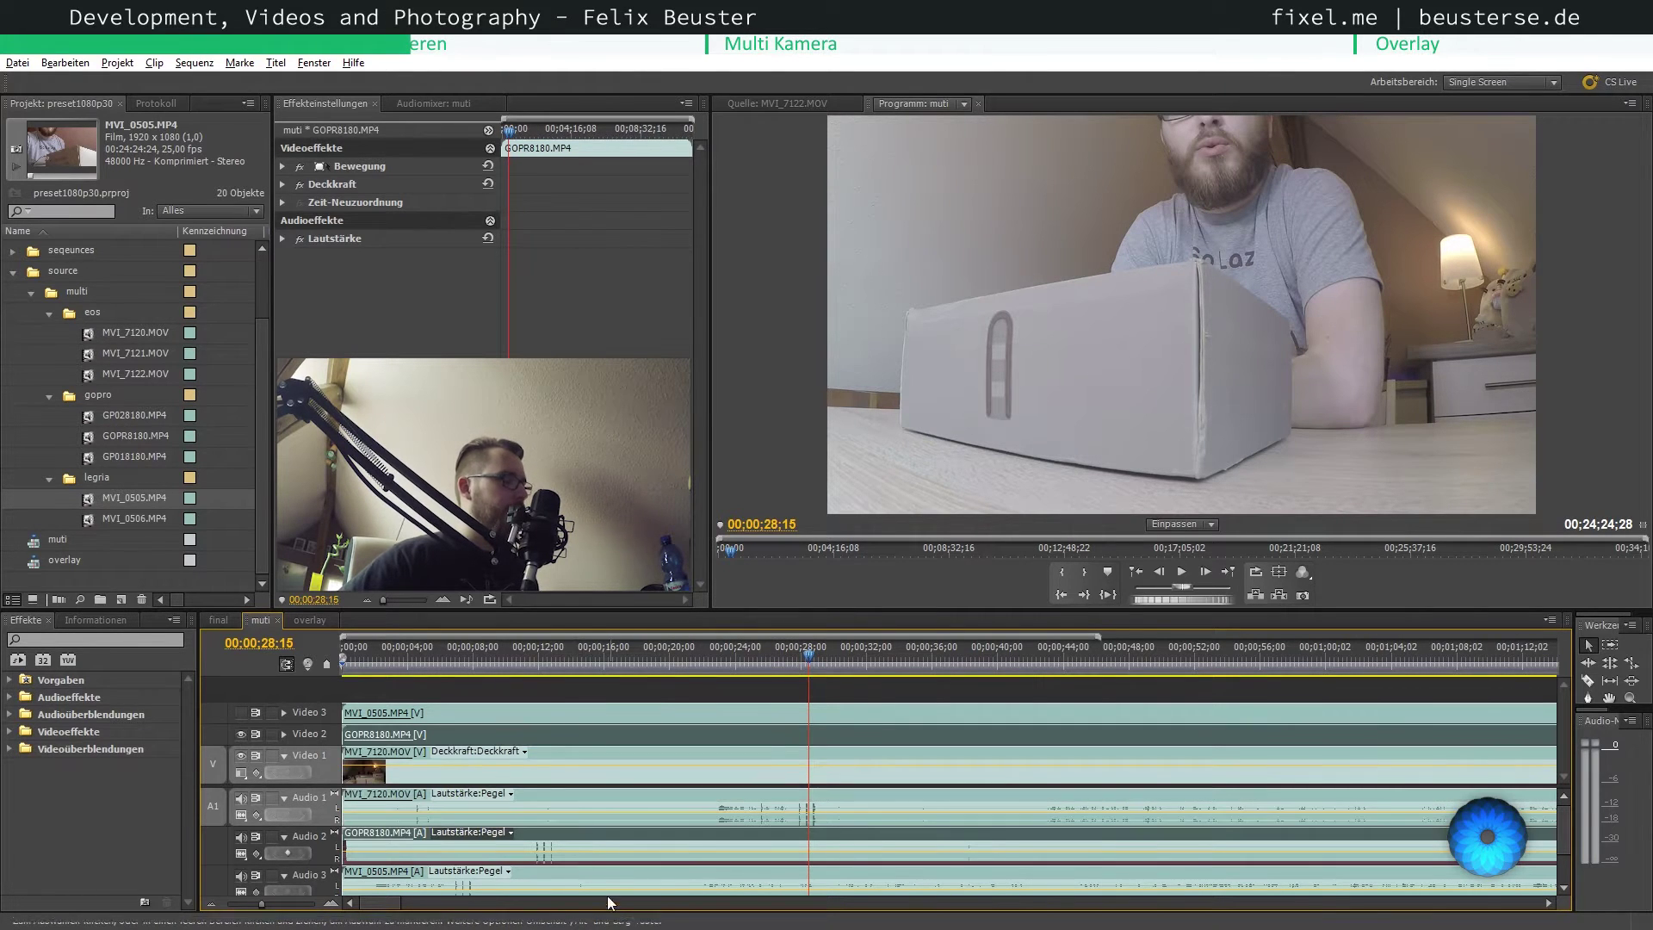
pyautogui.click(562, 668)
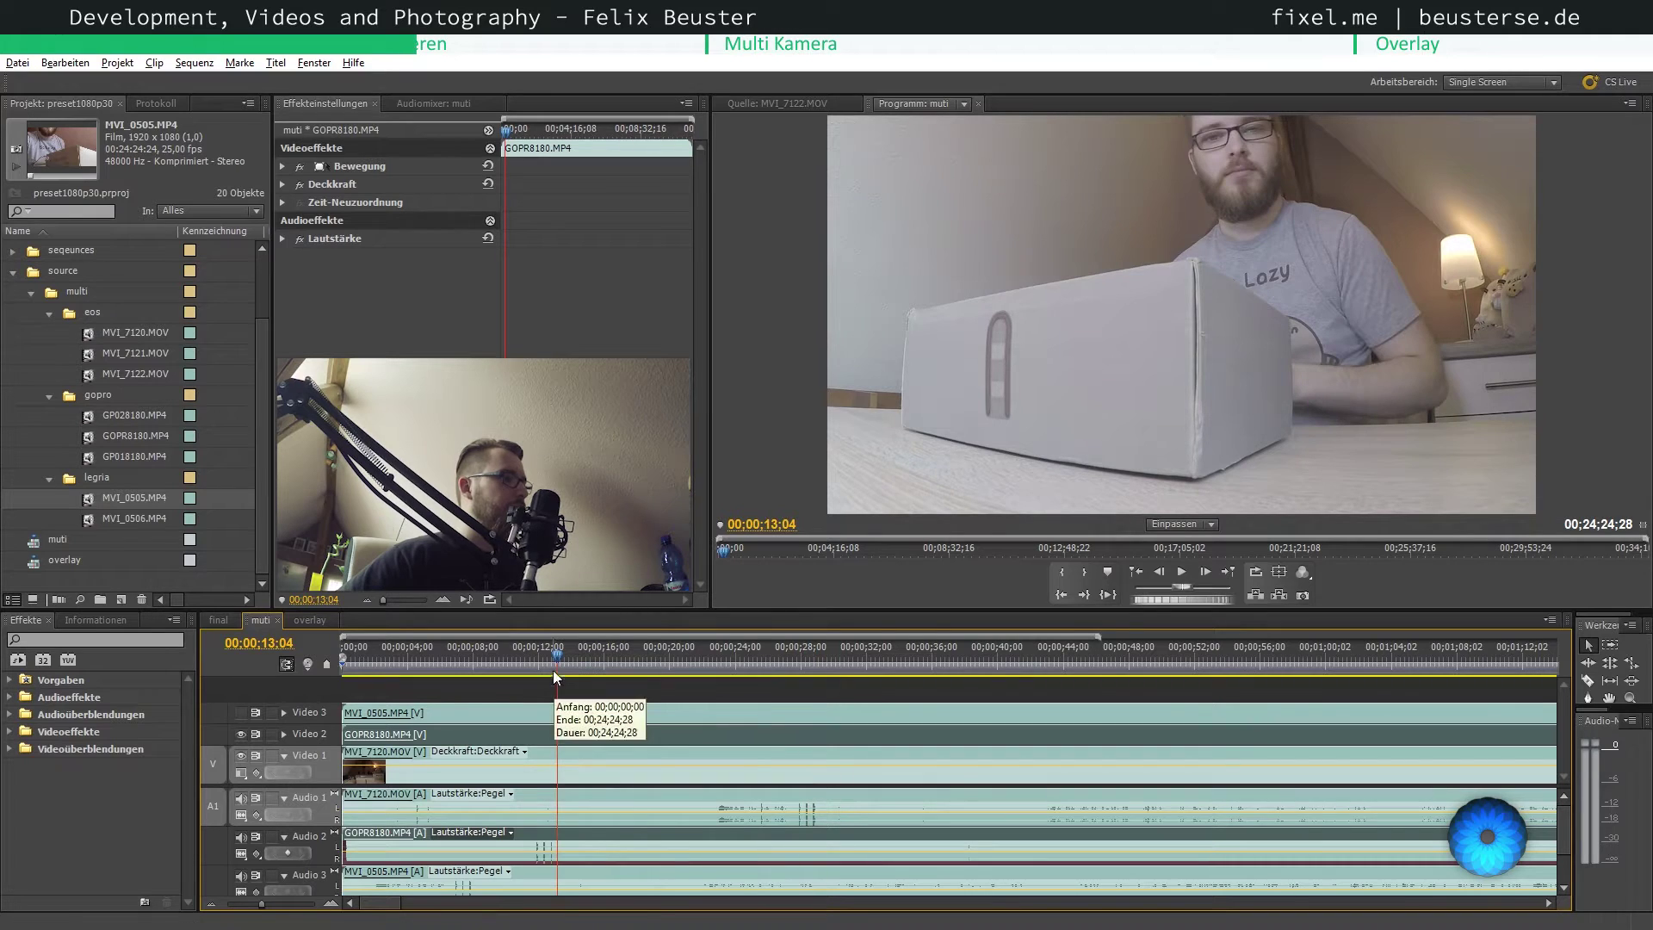
pyautogui.click(489, 659)
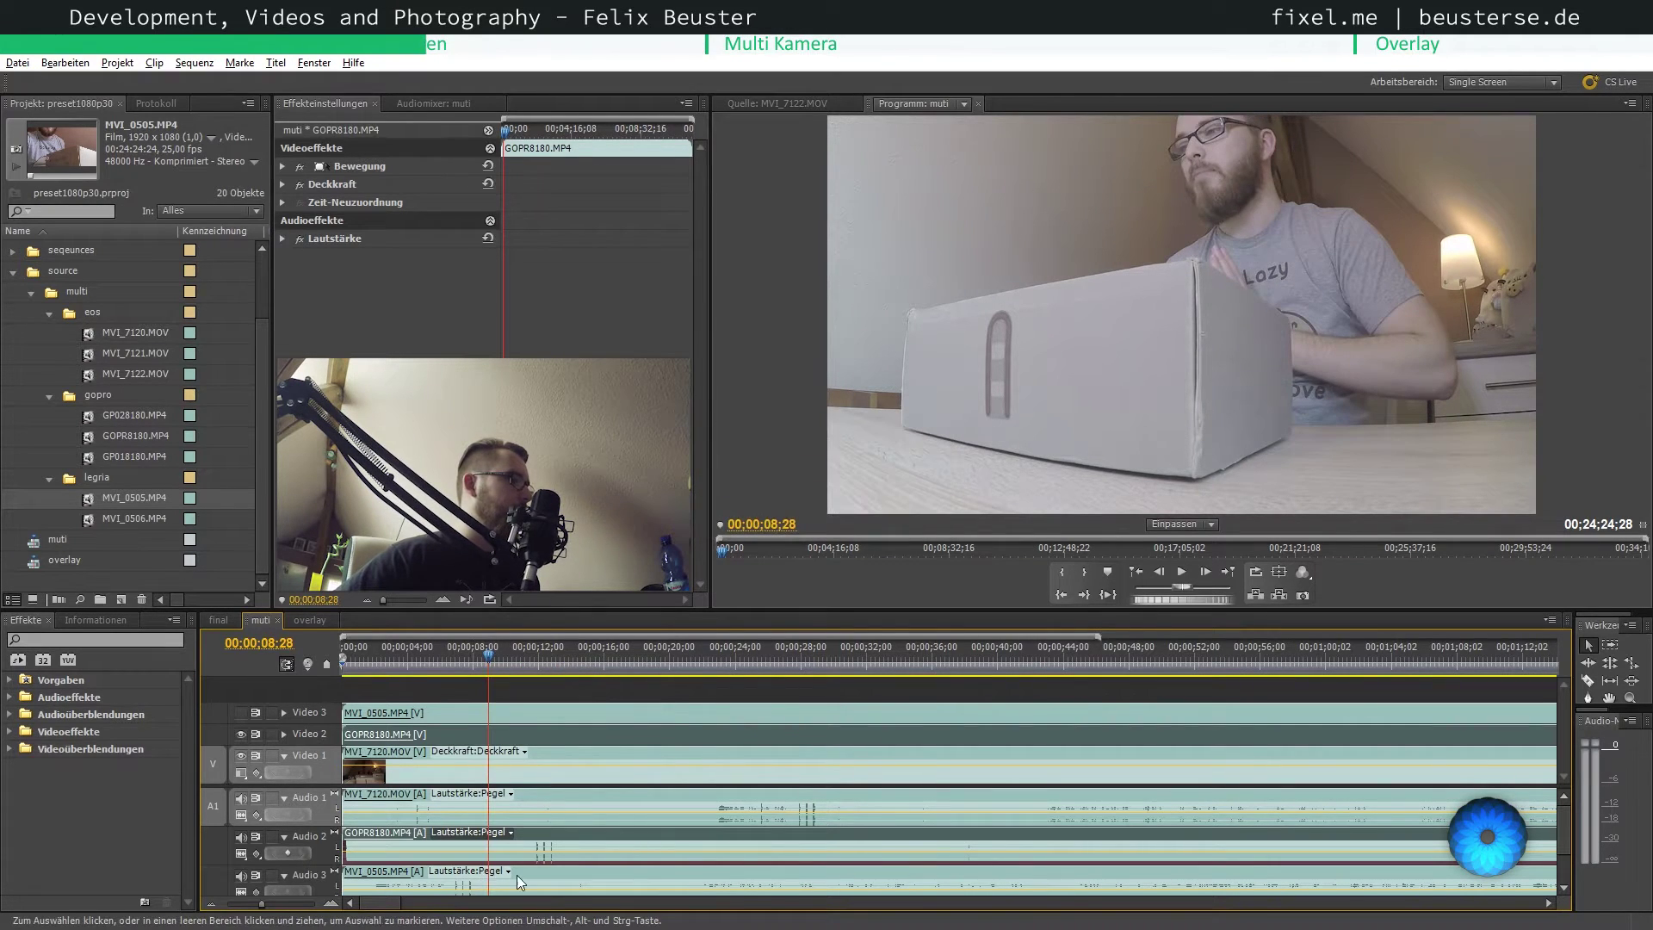
pyautogui.click(468, 871)
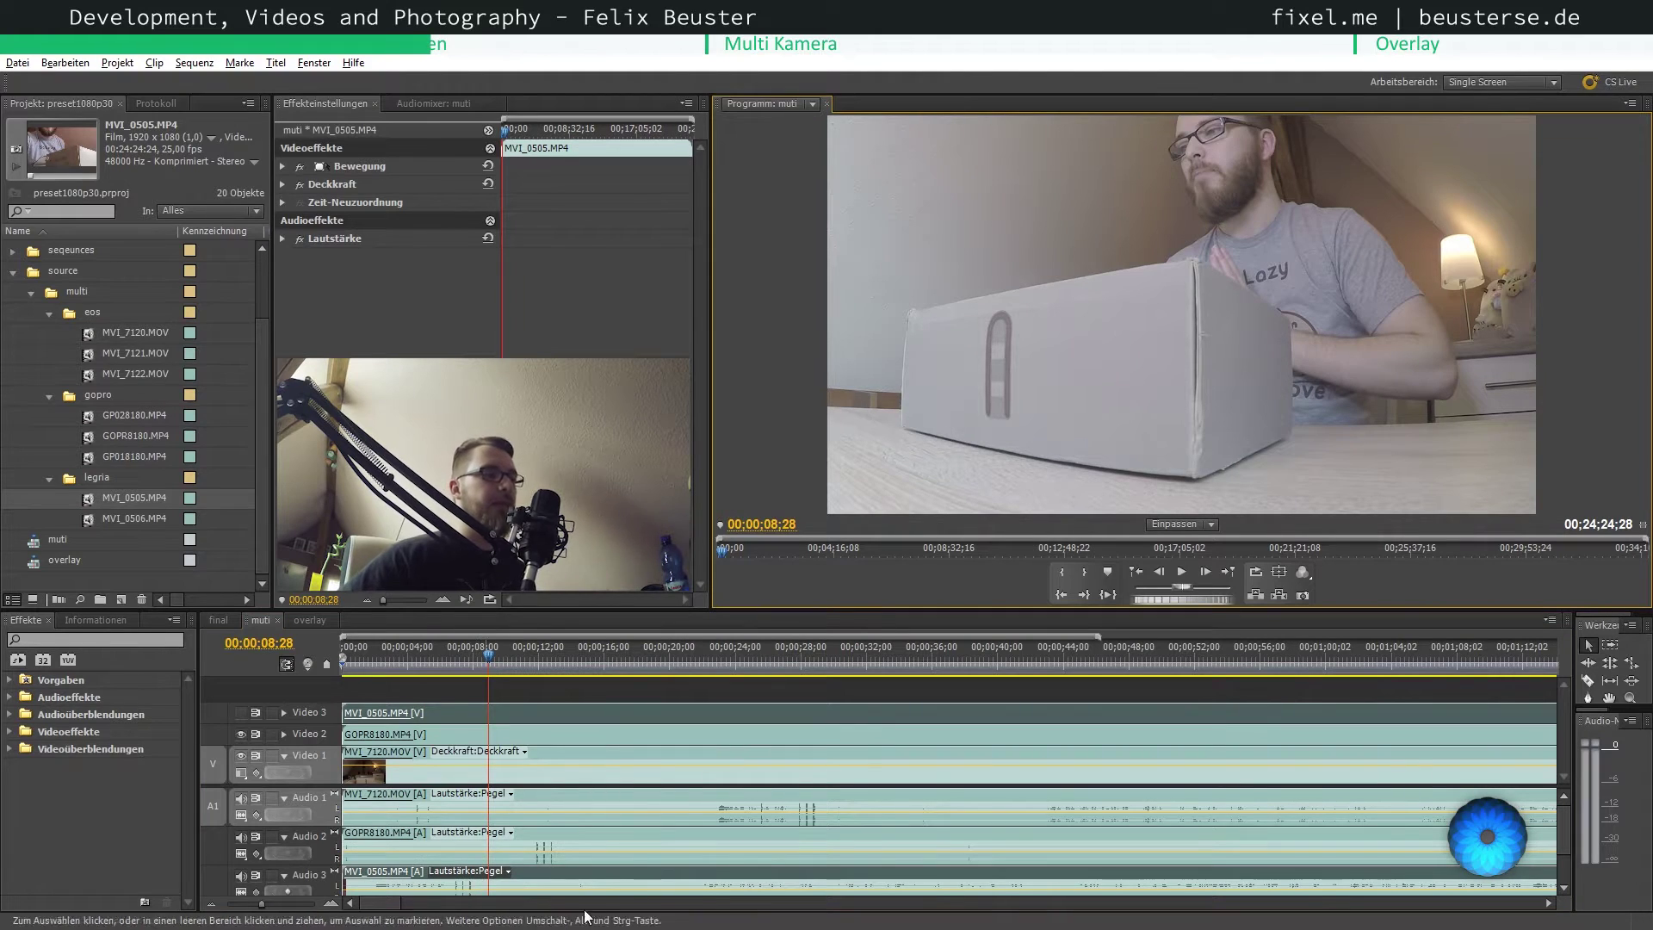
pyautogui.moveTo(570, 835); pyautogui.dragTo(669, 839)
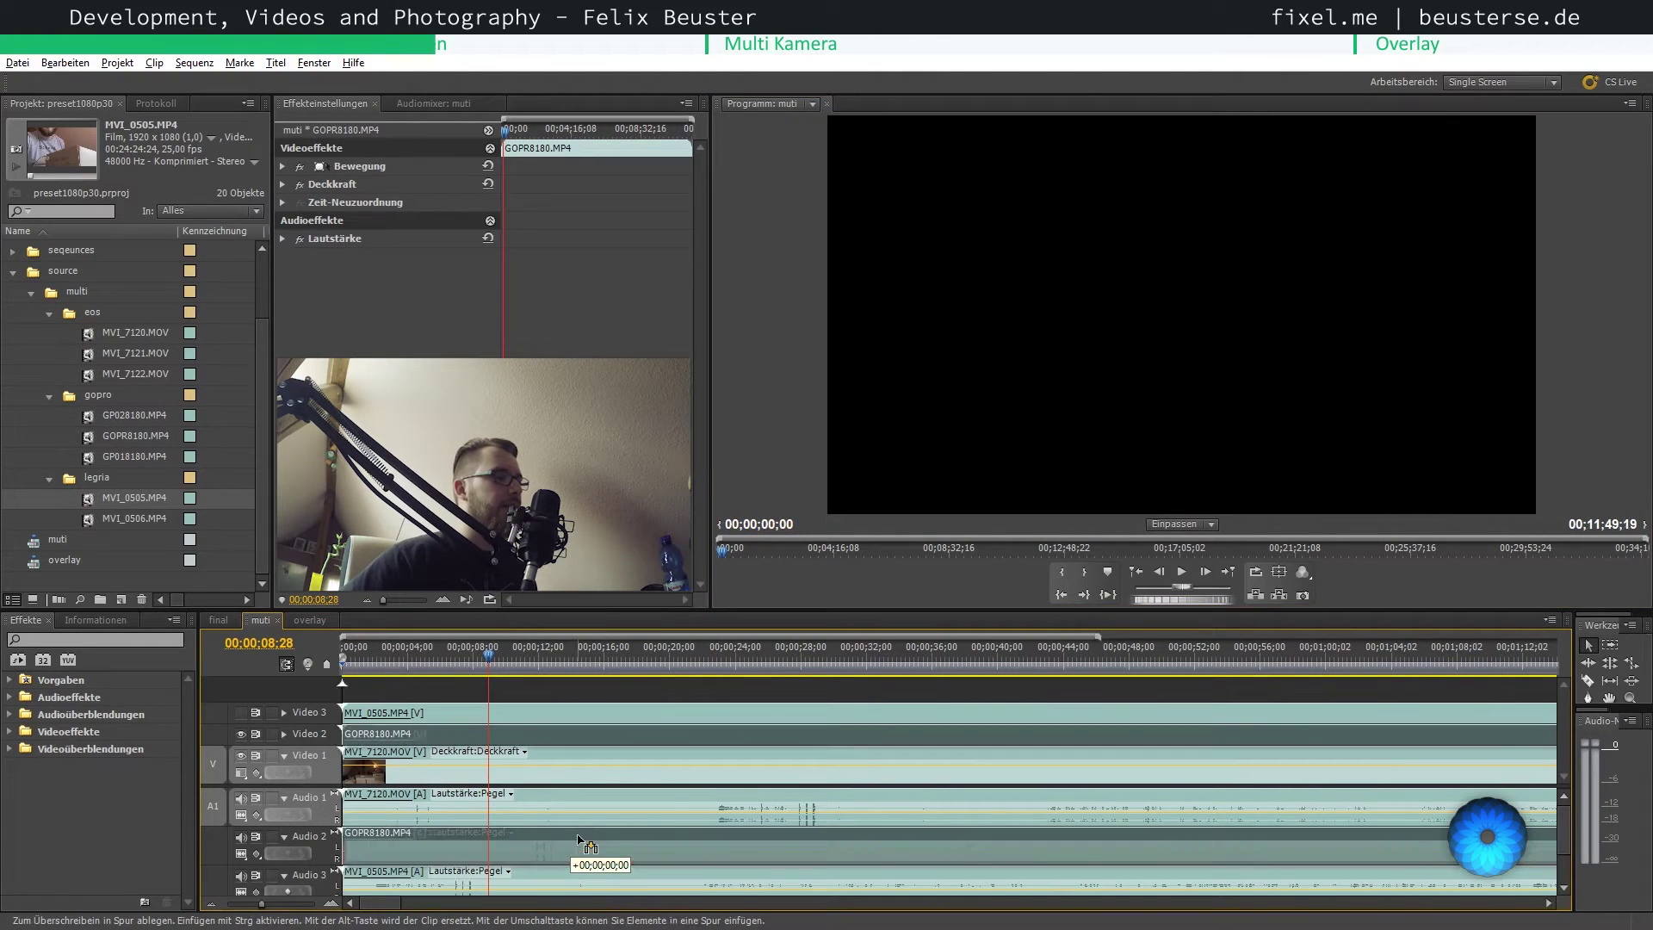
# - Slide GOPR8180.MP4 right so its start meets the sync point near 16 seconds
pyautogui.moveTo(670, 840); pyautogui.dragTo(812, 846)
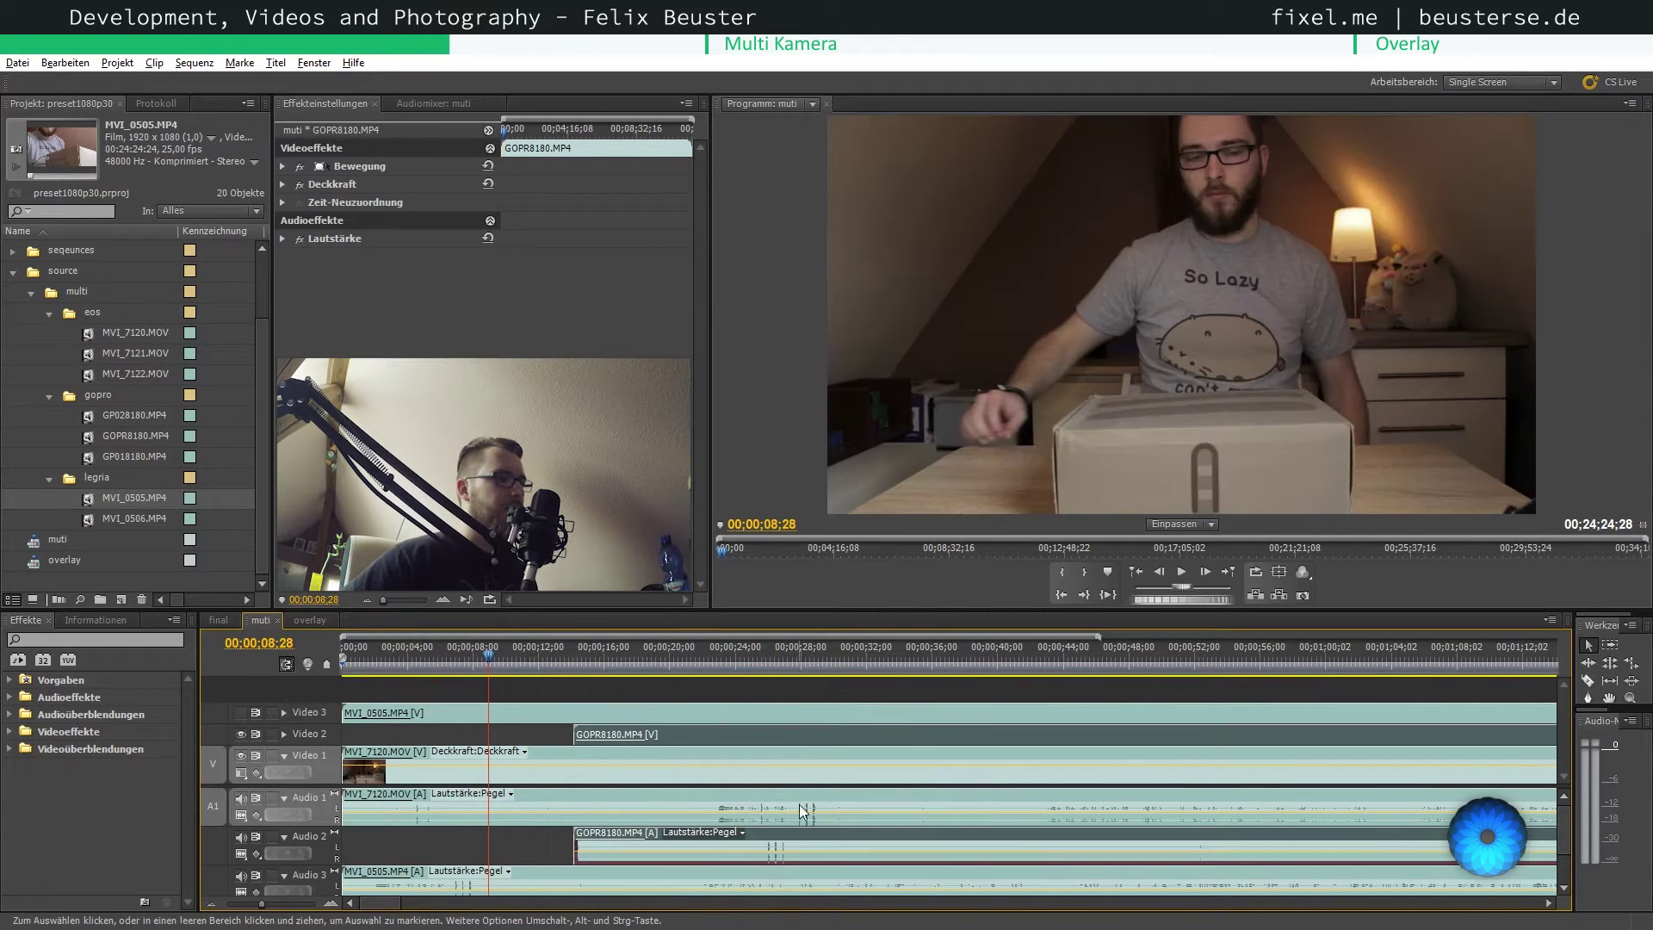
pyautogui.click(592, 654)
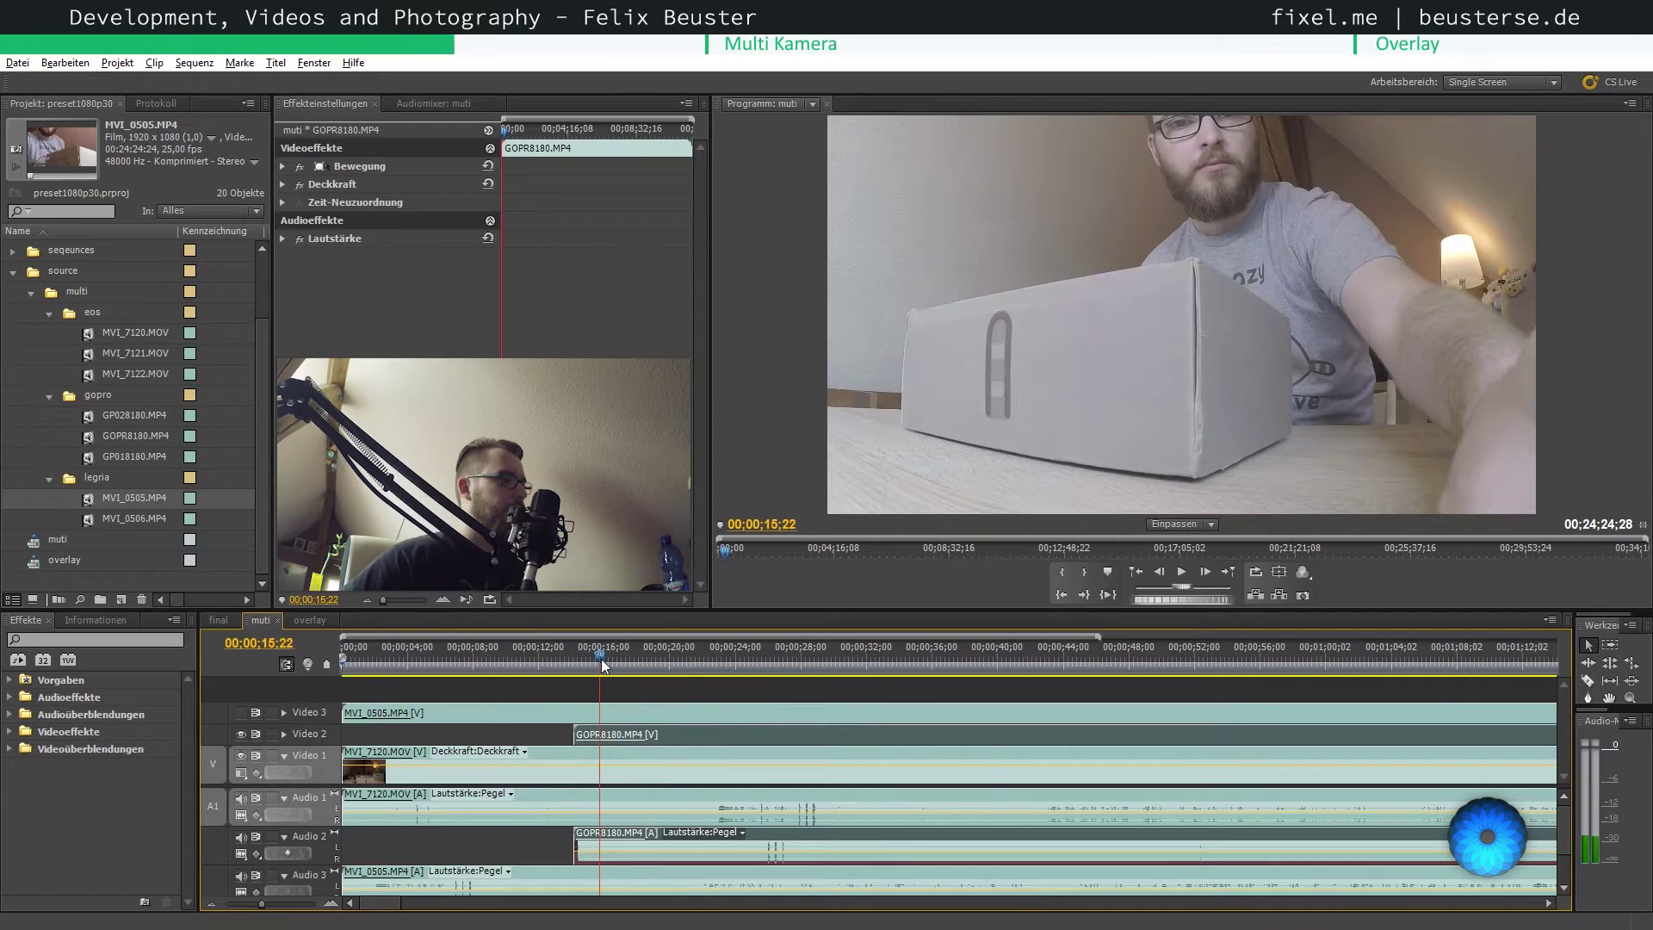
pyautogui.press('space')
pyautogui.moveTo(823, 829); pyautogui.dragTo(859, 834)
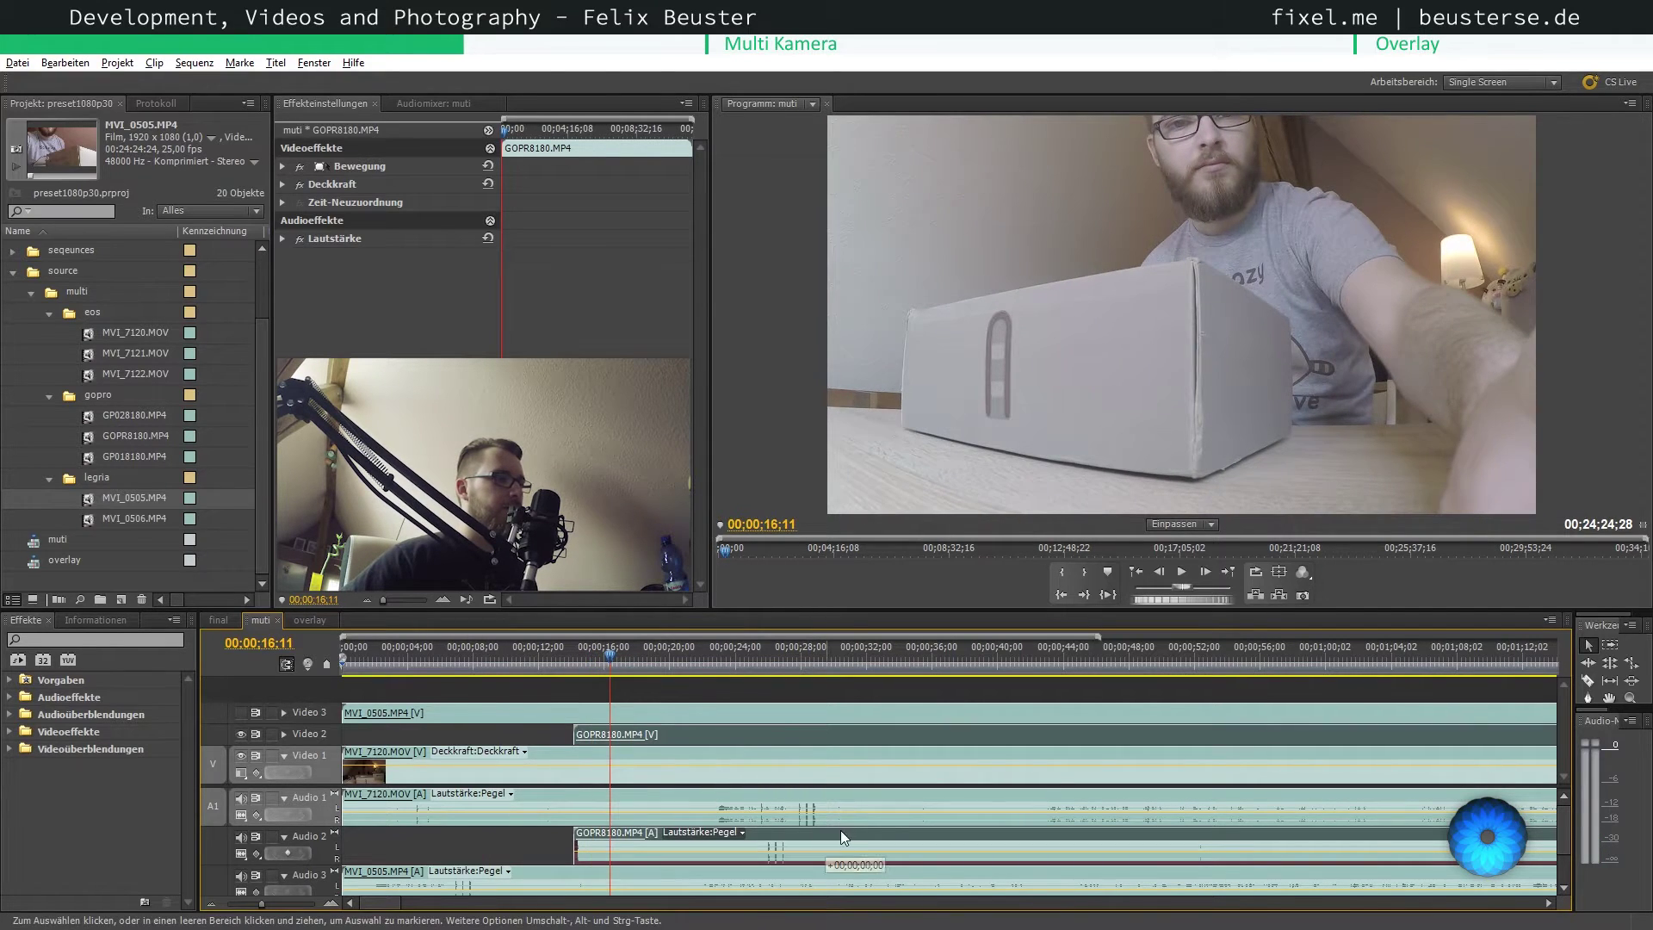
# - Nudge GOPR8180.MP4 7 frames earlier, to about 00;00;16;02, and play from 27 seconds to confirm sync
pyautogui.press('Left')
pyautogui.press('Left')
pyautogui.press('Left')
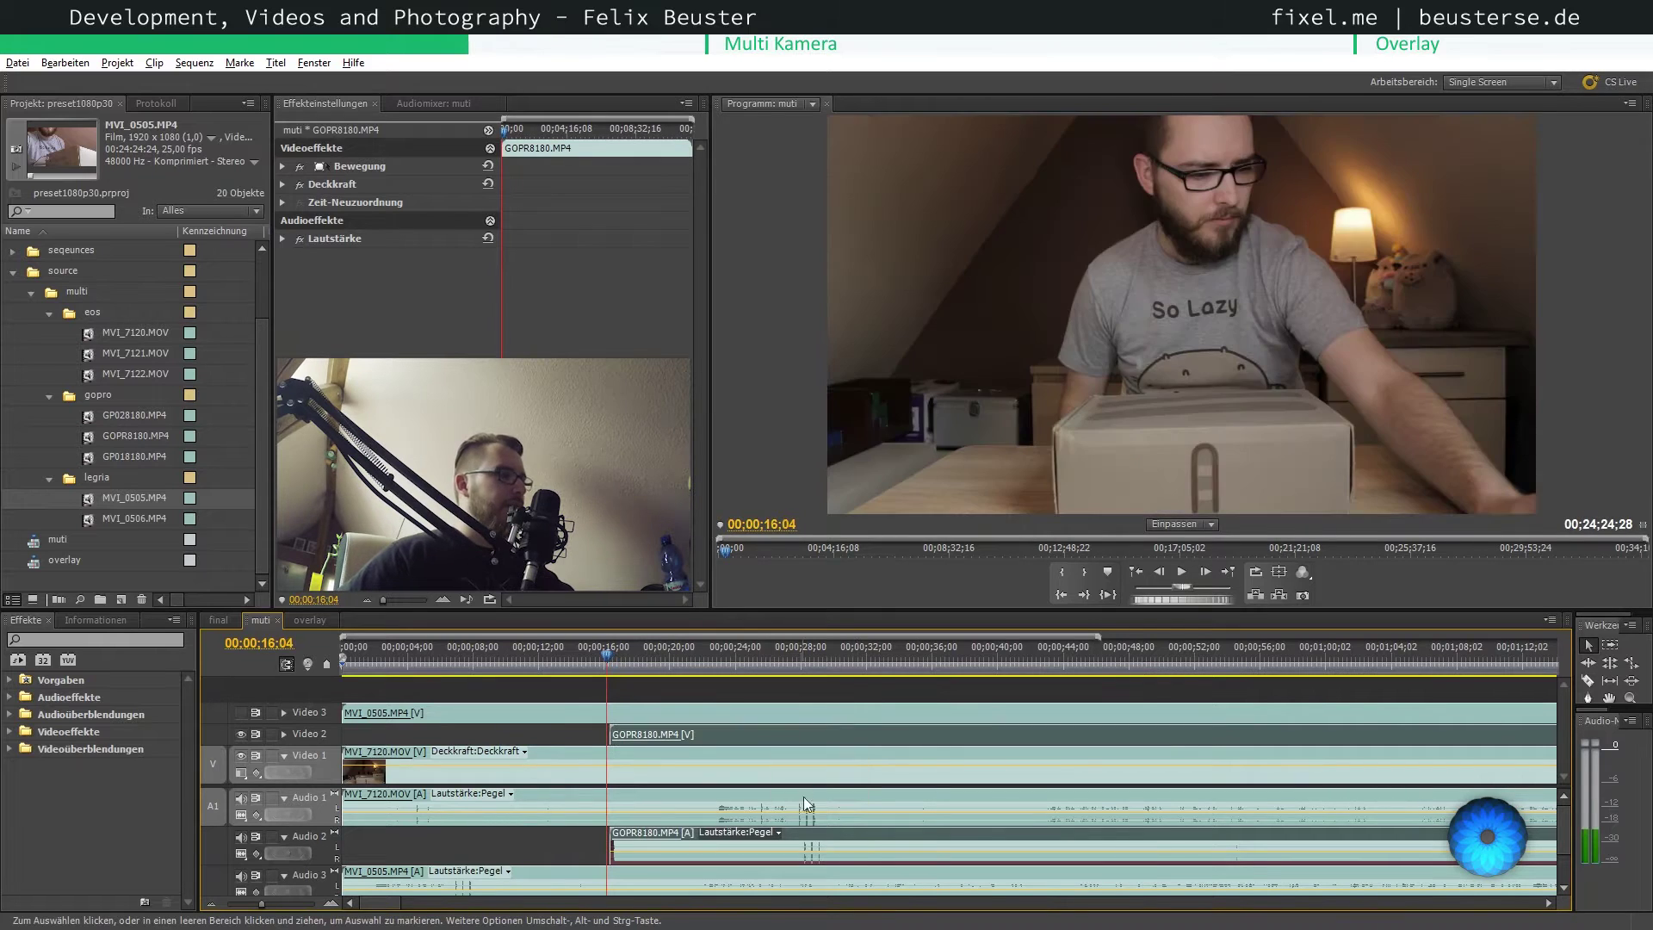
pyautogui.moveTo(859, 839); pyautogui.dragTo(852, 841)
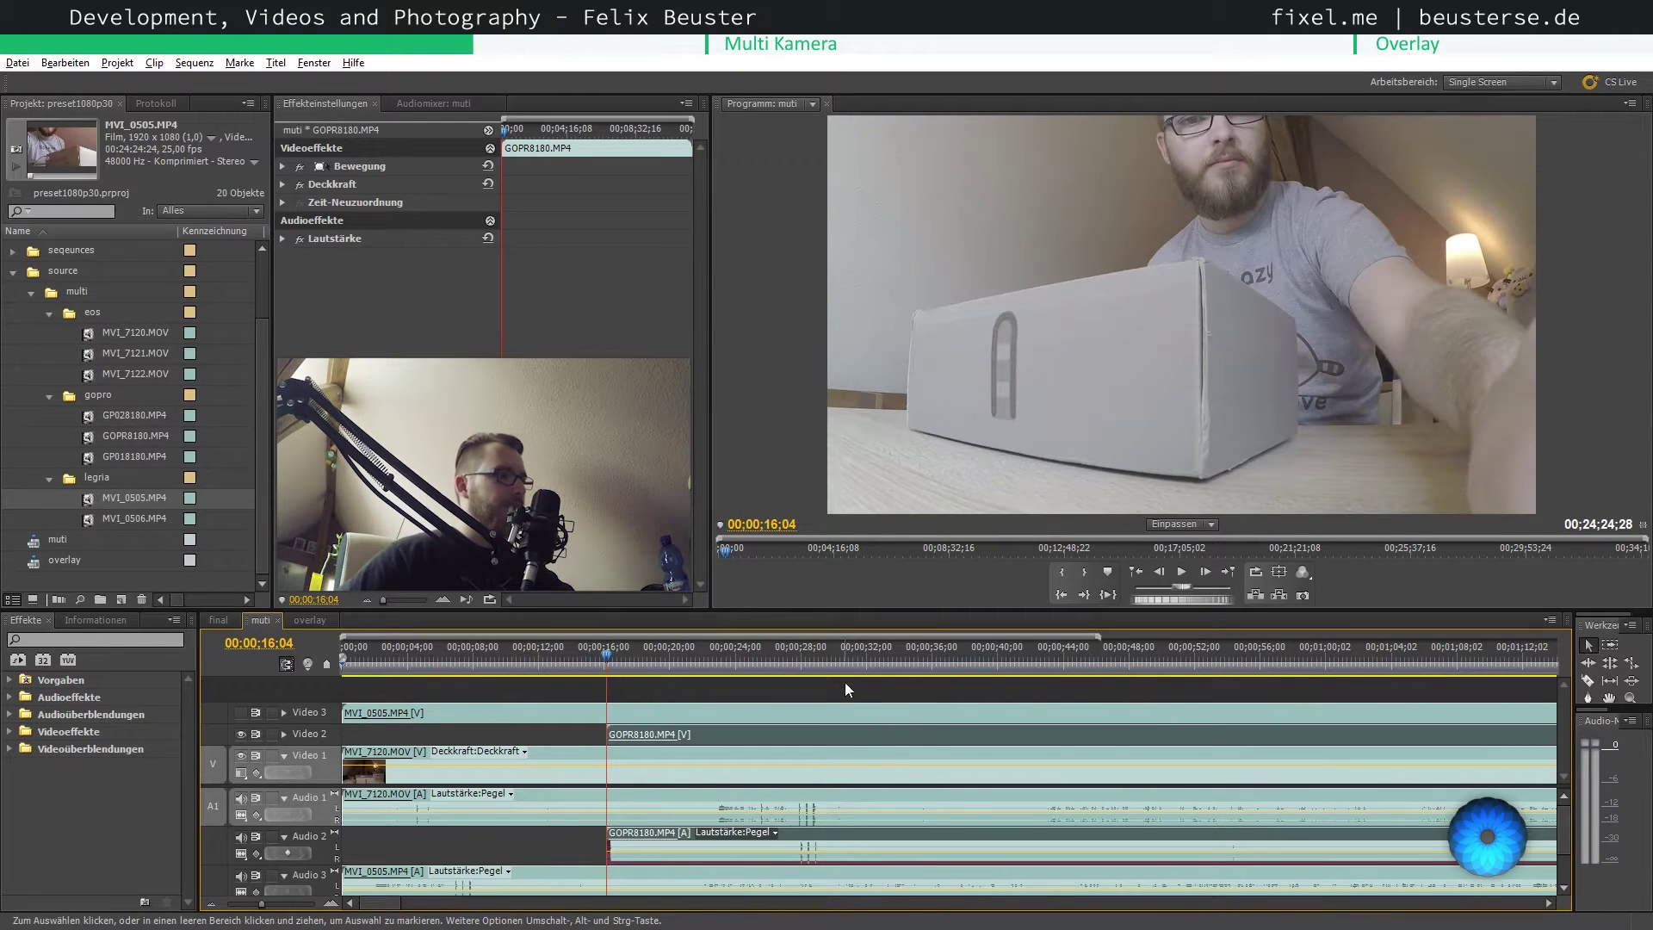
pyautogui.press('Left')
pyautogui.press('Left')
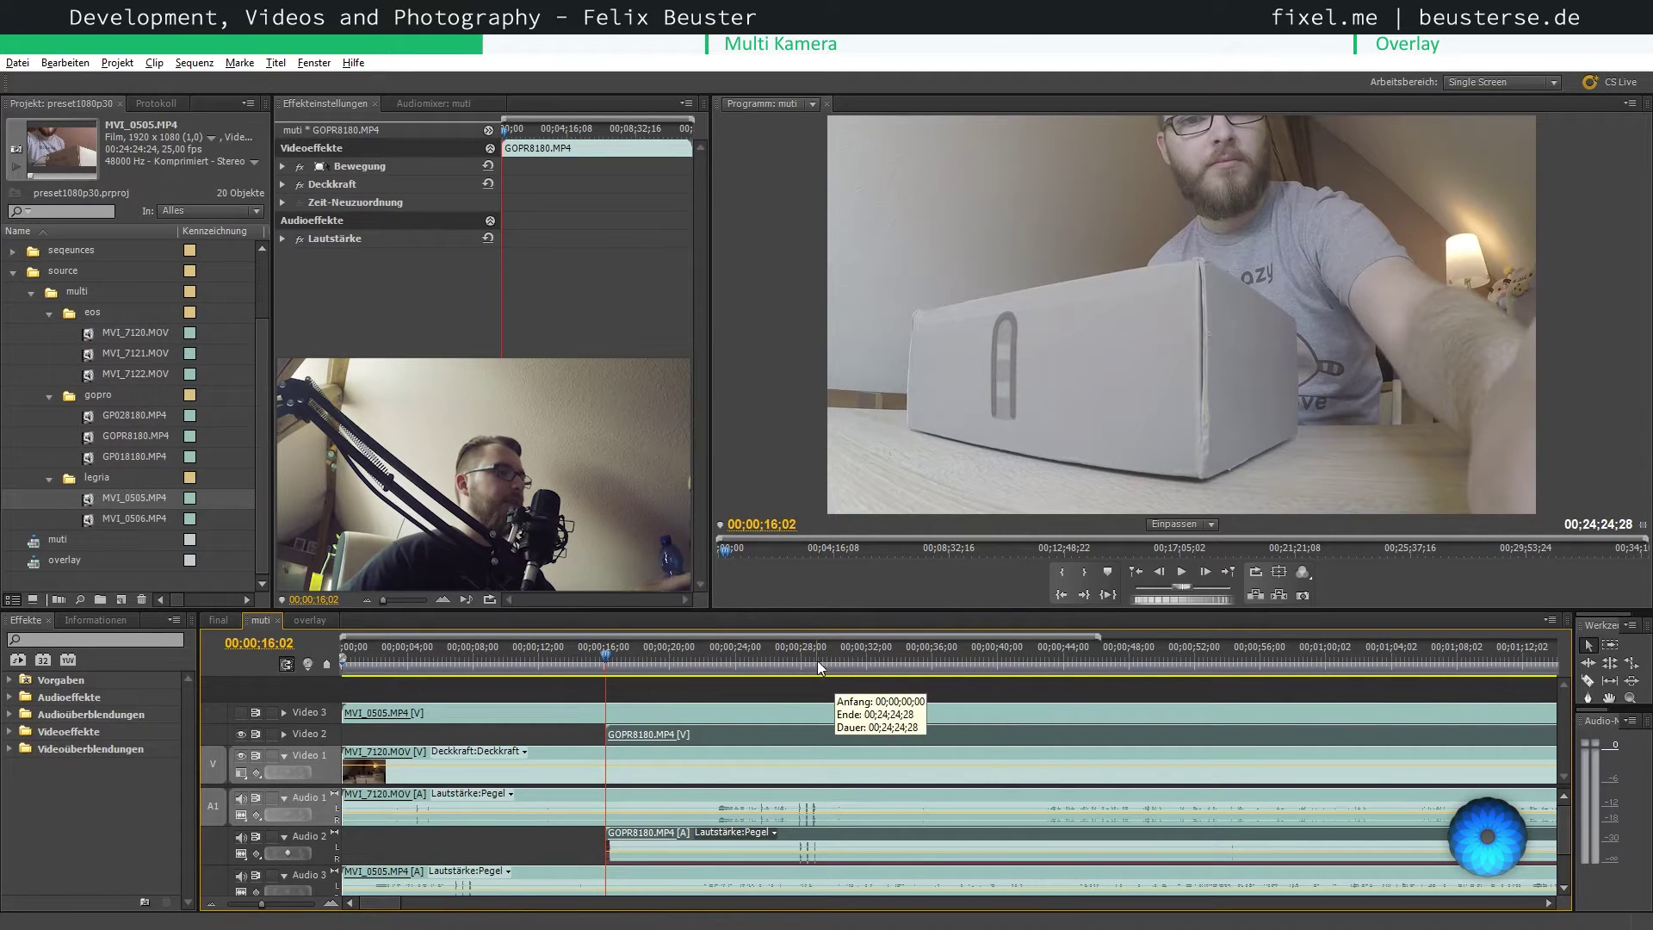
pyautogui.click(799, 663)
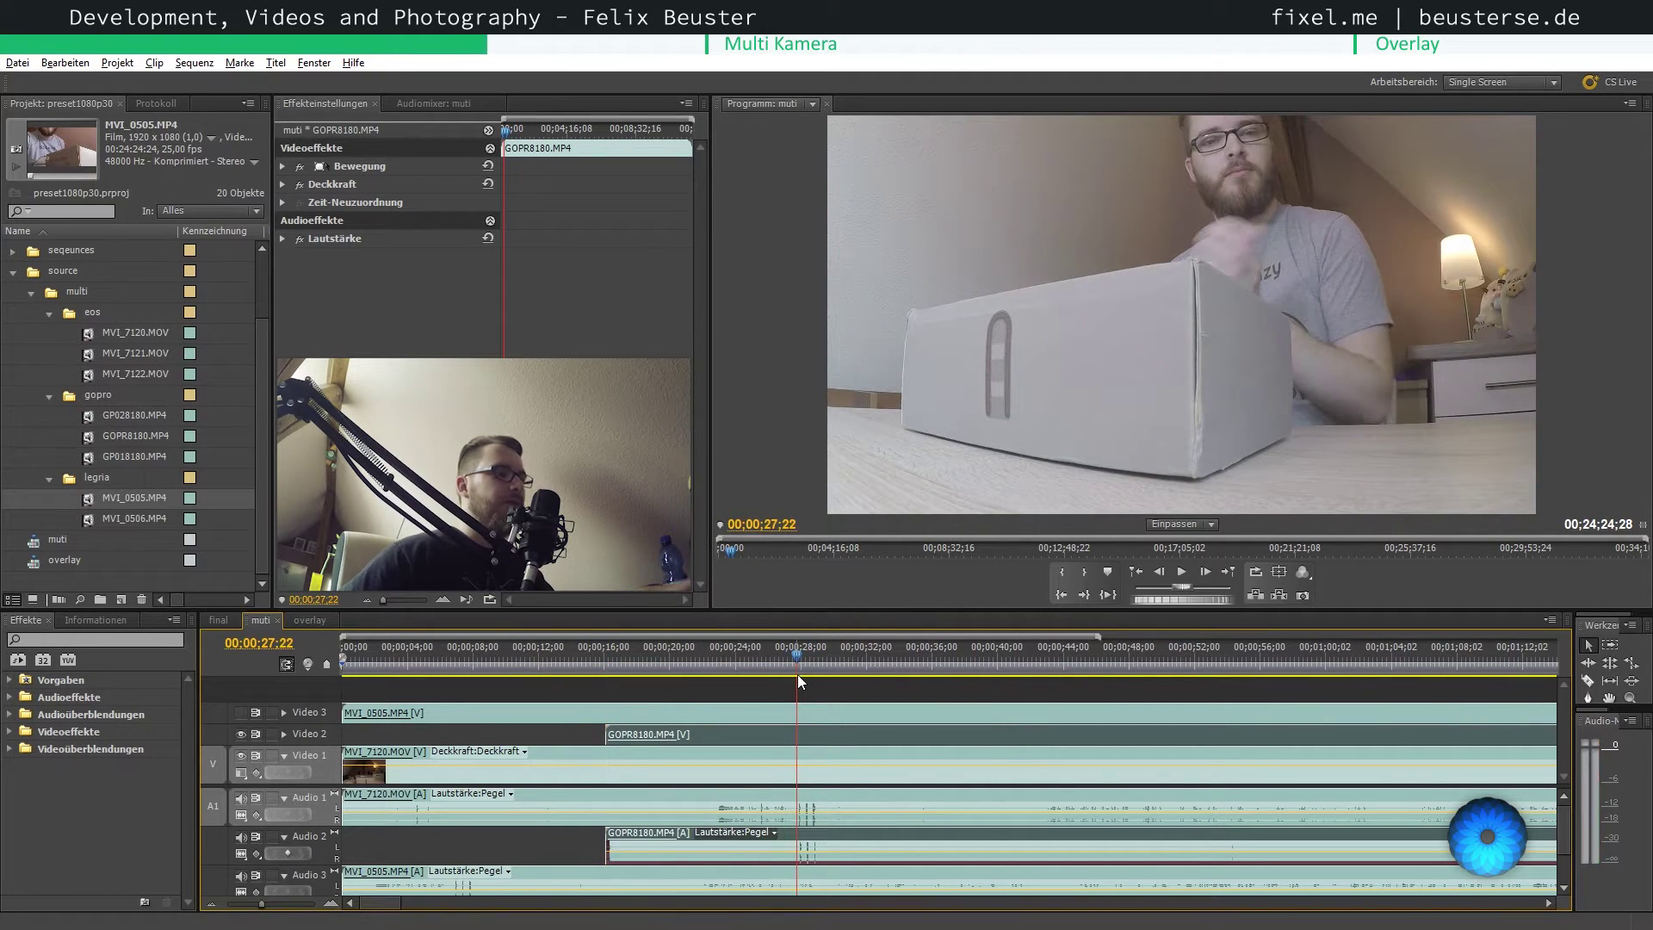
pyautogui.press('space')
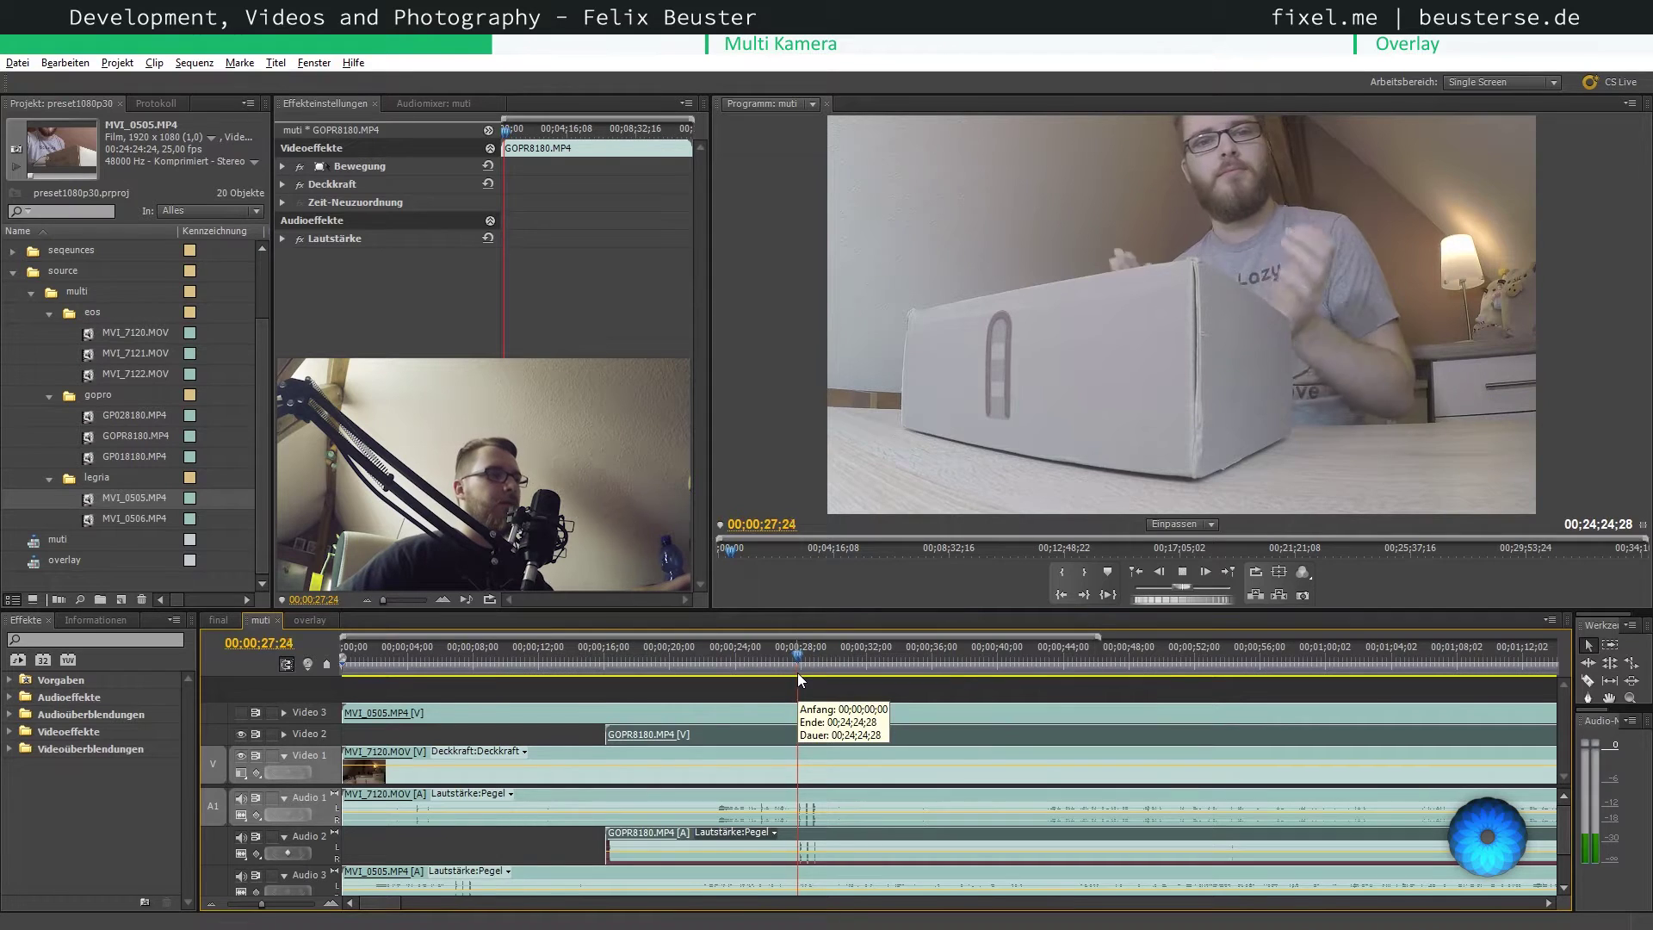
pyautogui.press('space')
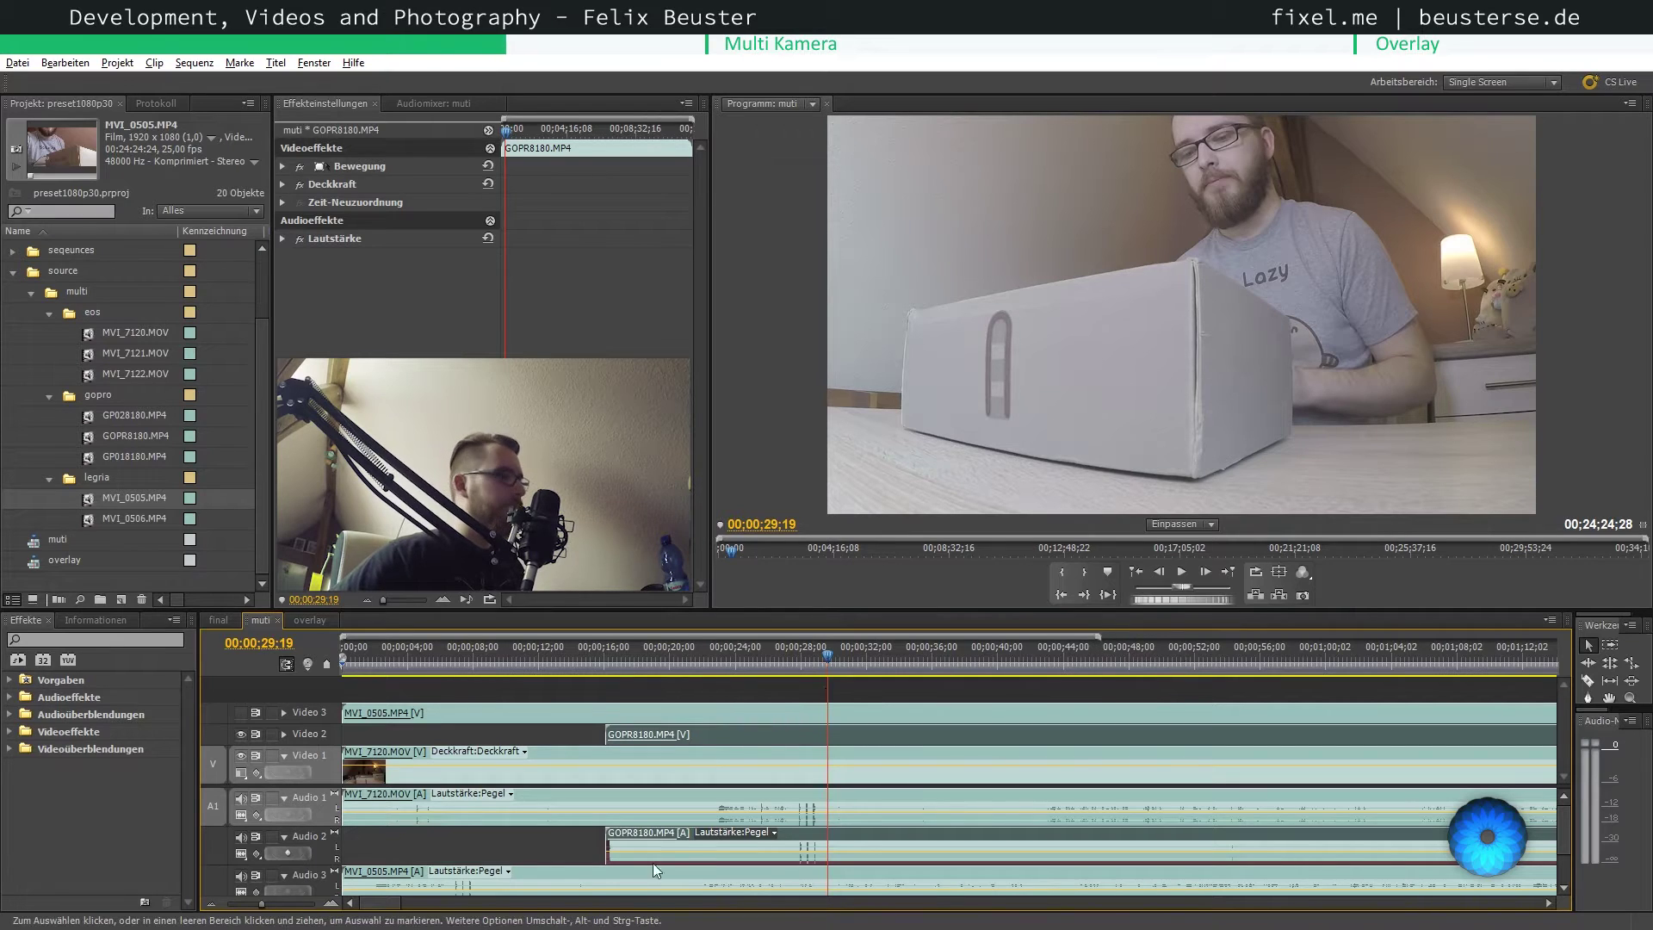
pyautogui.click(584, 875)
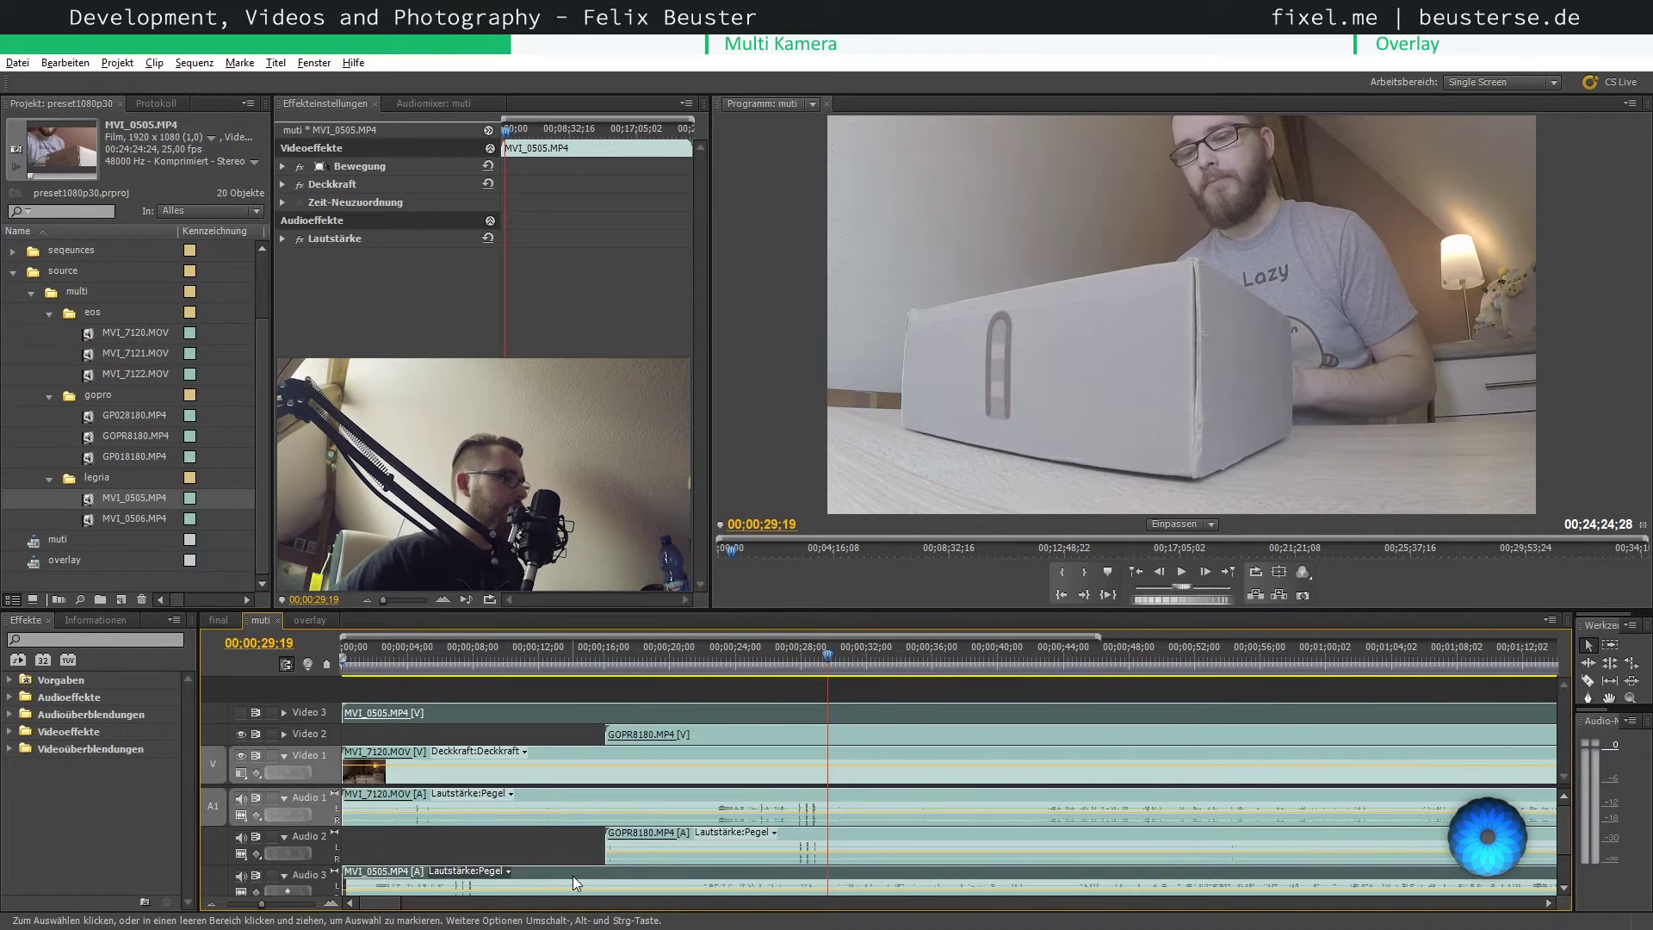
# - Slide MVI_0505.MP4 later on tracks 3 toward sync and zoom the timeline in
pyautogui.moveTo(572, 876); pyautogui.dragTo(862, 894)
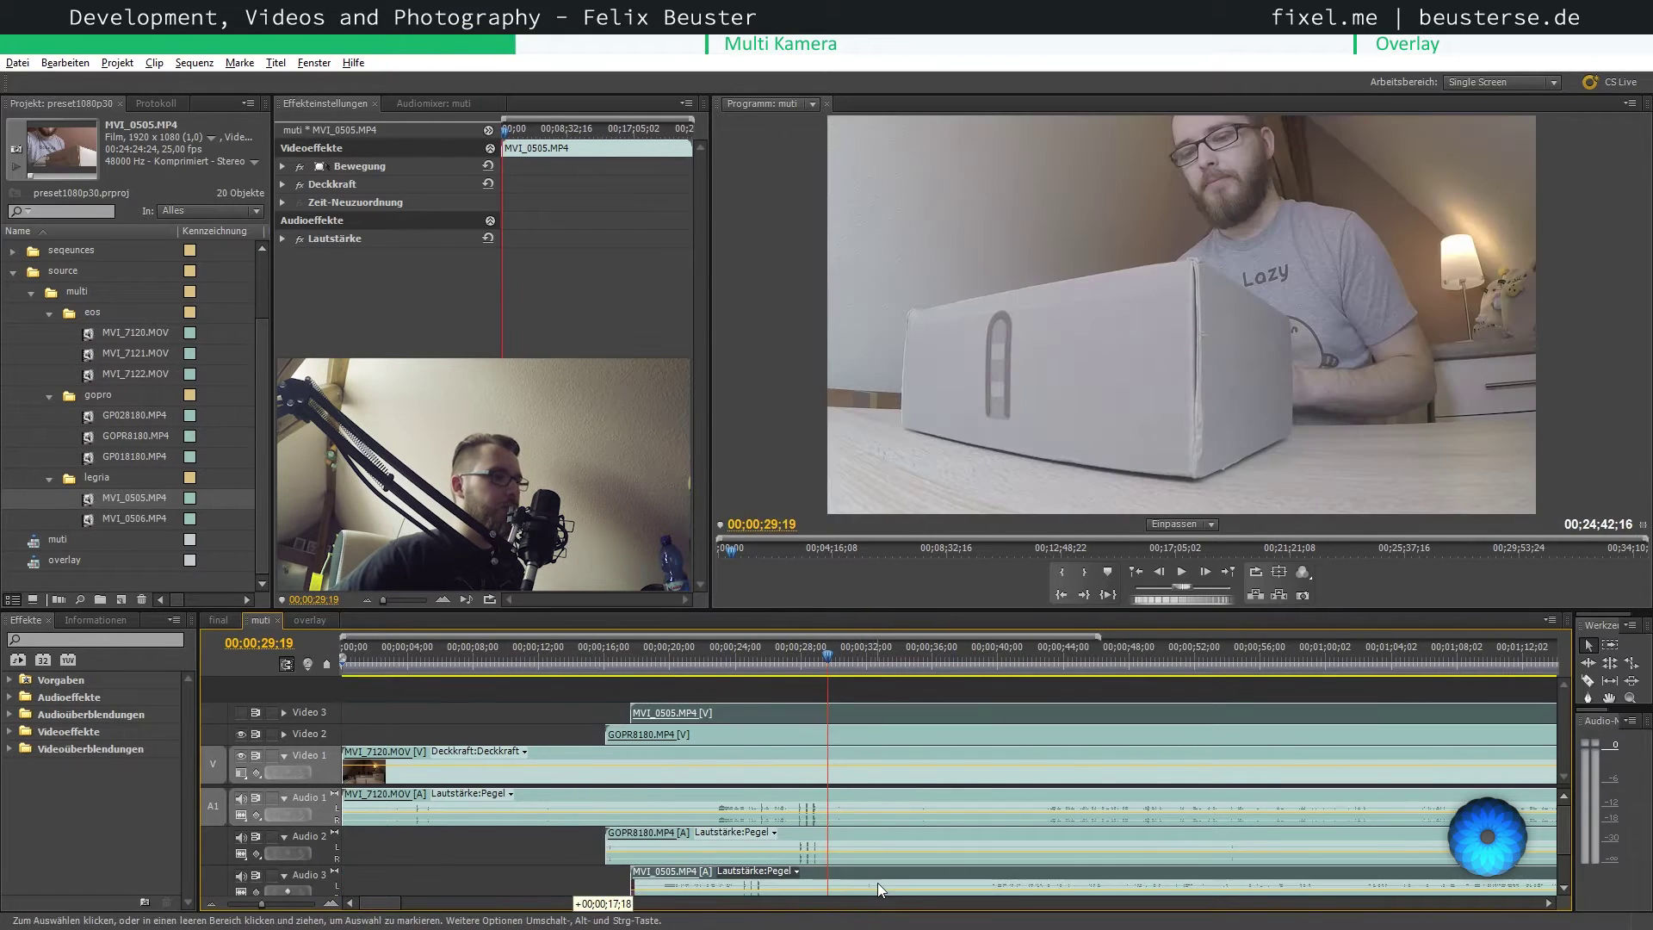
pyautogui.moveTo(862, 895); pyautogui.dragTo(930, 876)
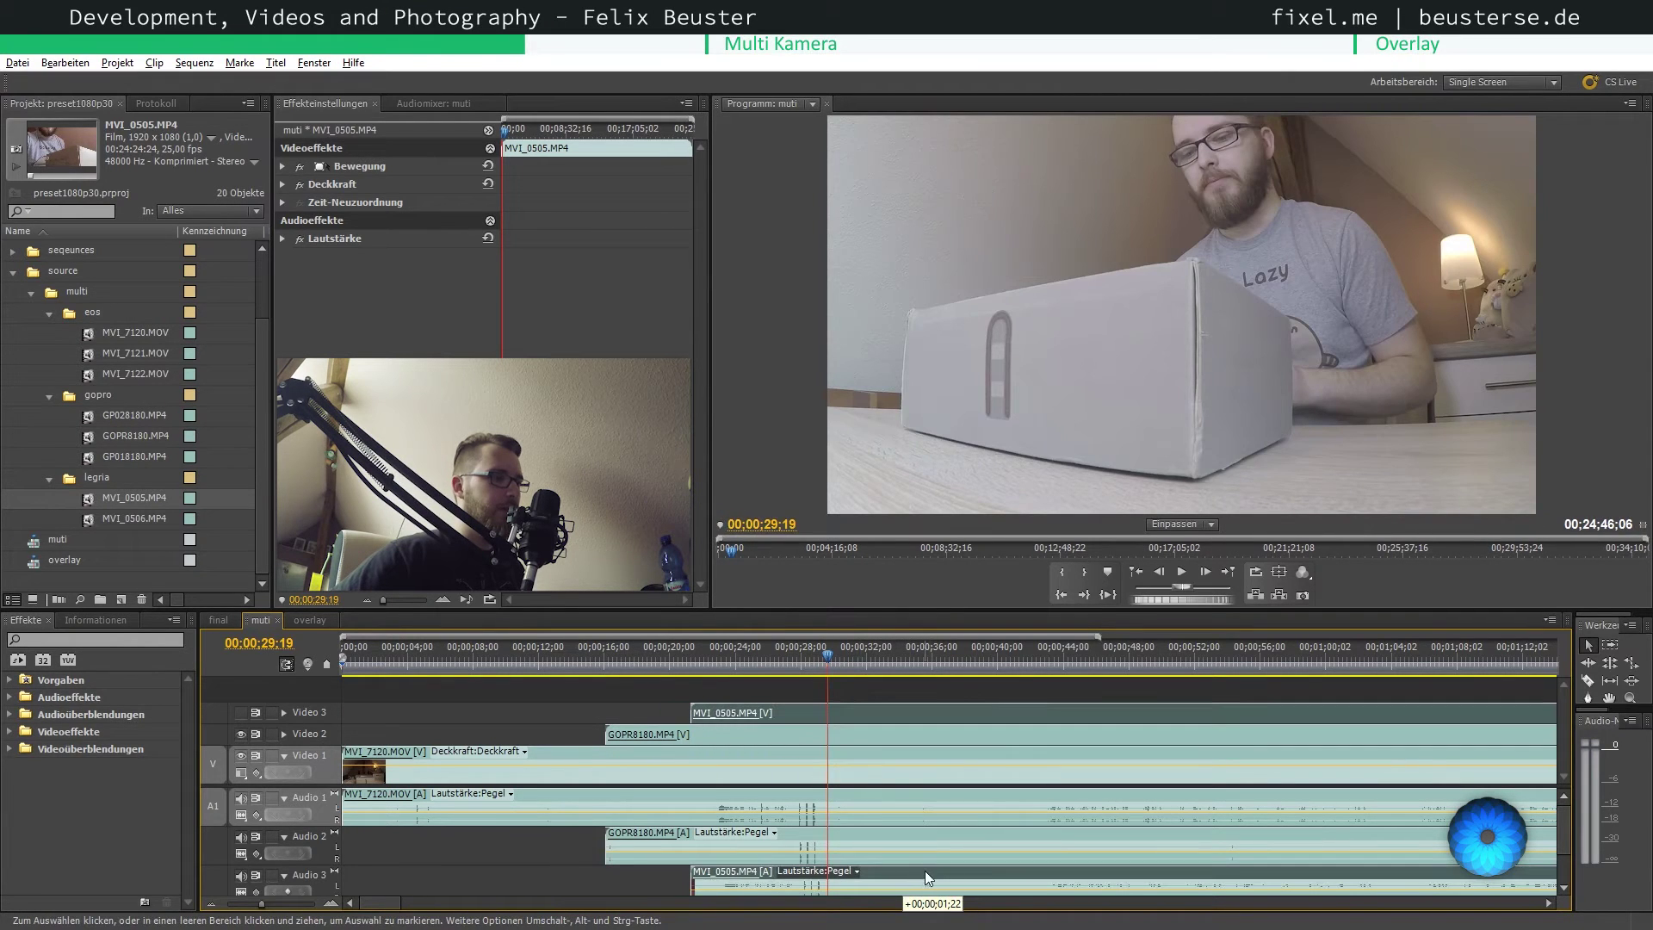
pyautogui.press('=')
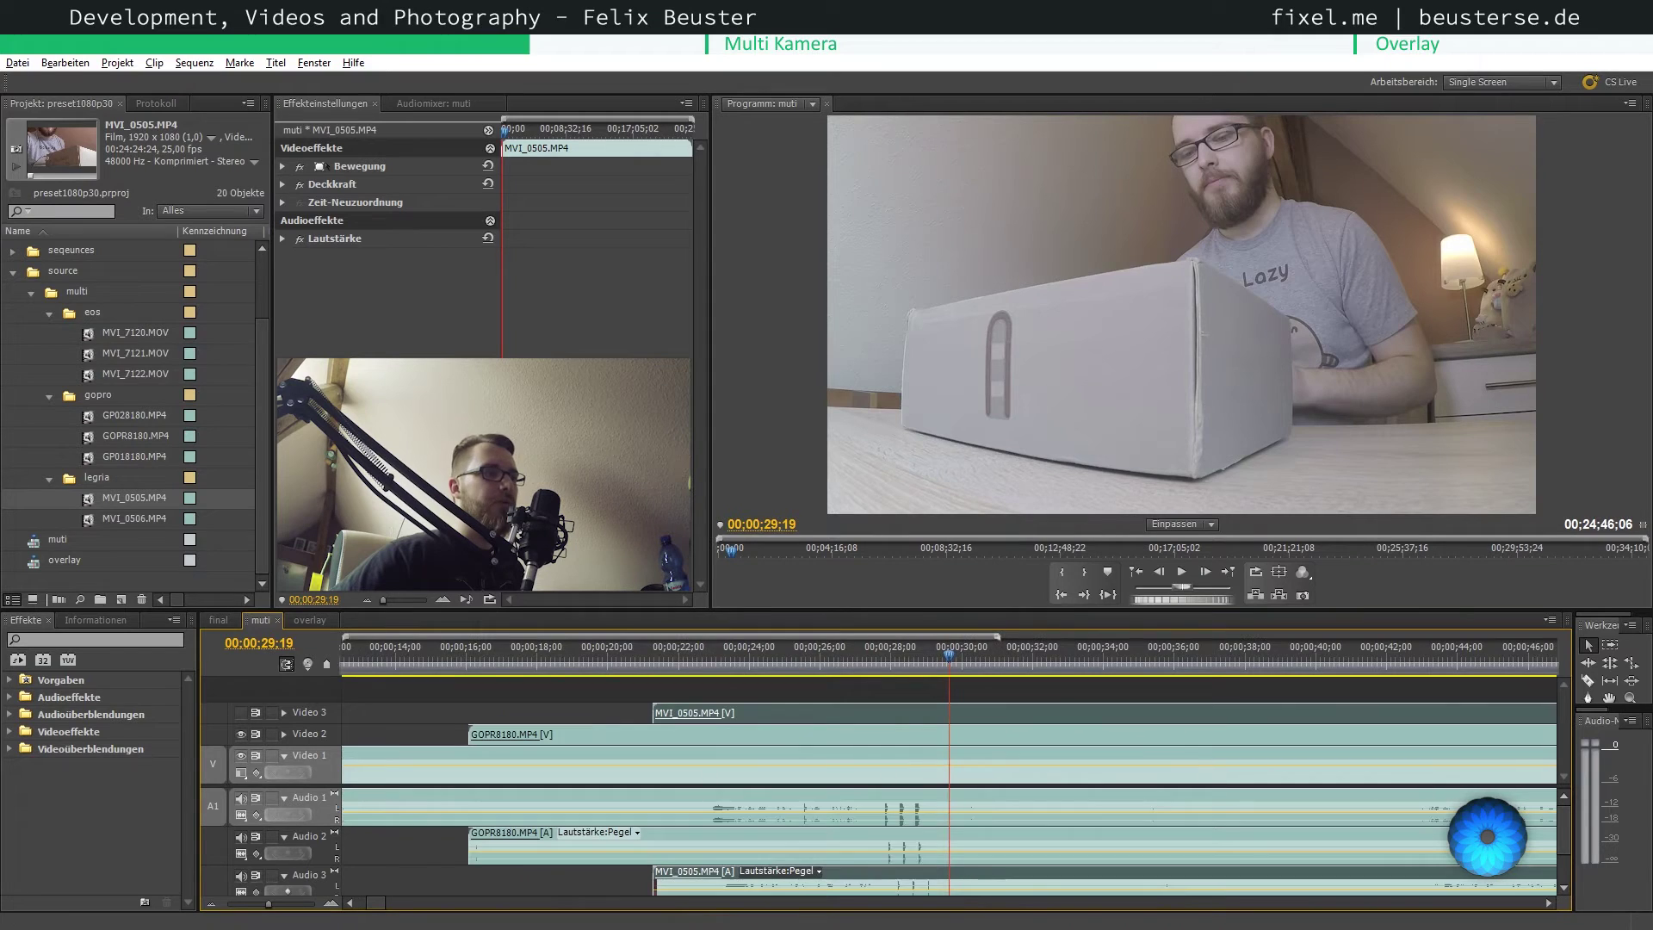
pyautogui.press('=')
pyautogui.press('=')
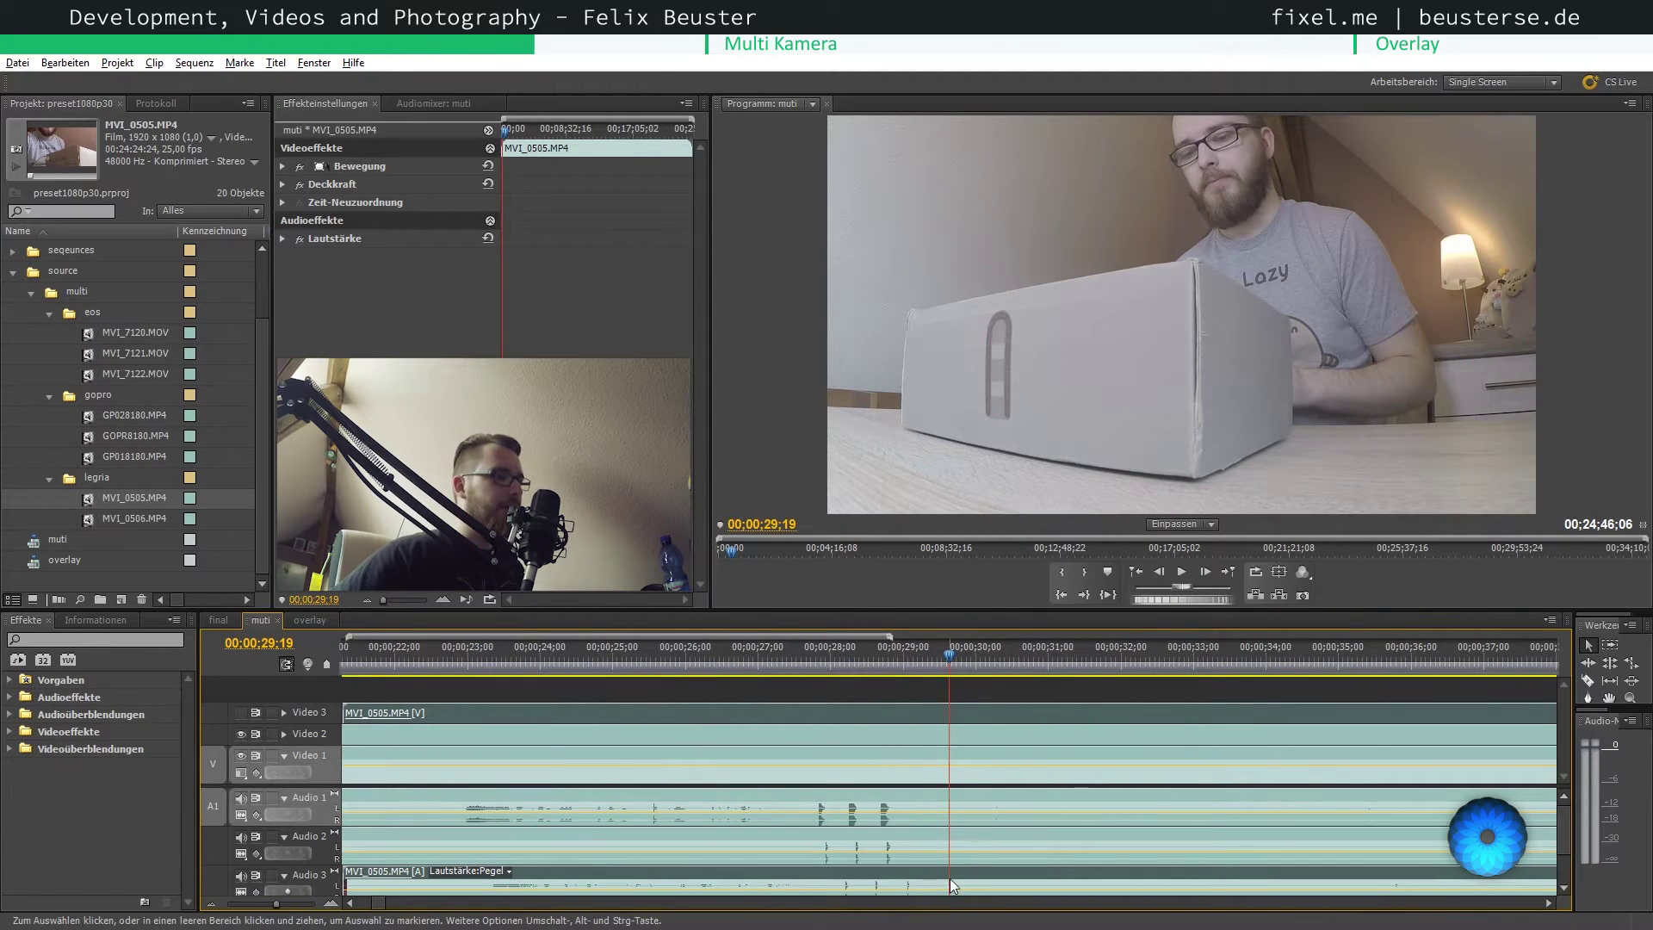
# - Nudge MVI_0505.MP4 six frames earlier, check alignment at 27;24, then zoom back out
pyautogui.moveTo(924, 878); pyautogui.dragTo(909, 878)
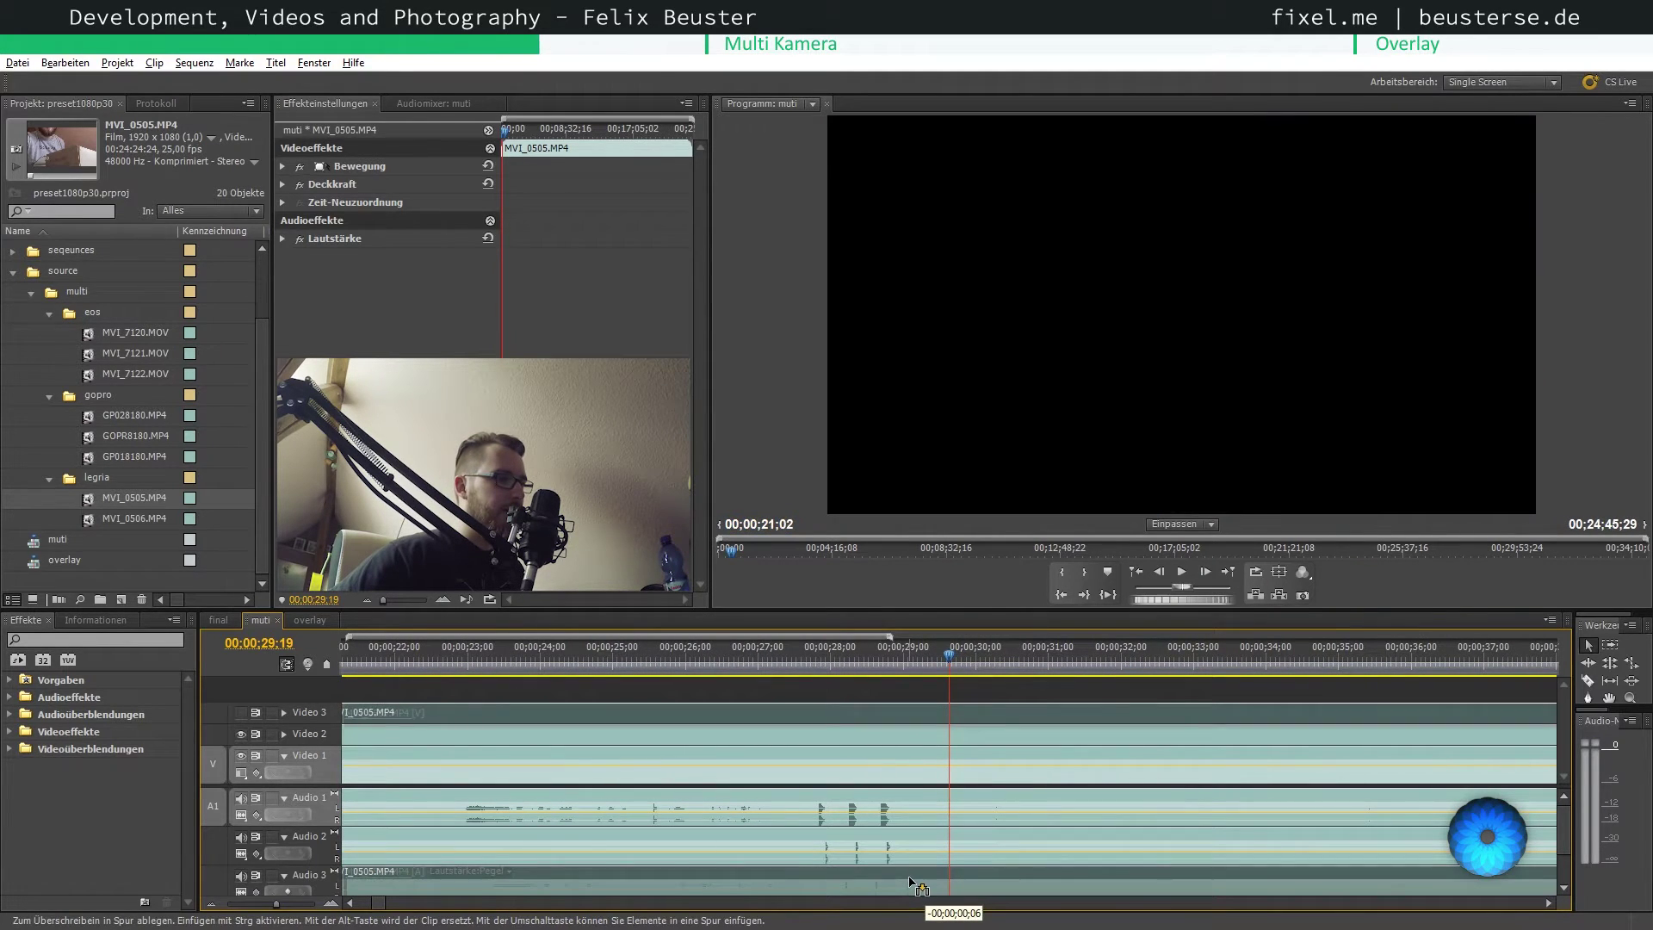
pyautogui.click(816, 670)
pyautogui.moveTo(817, 670); pyautogui.dragTo(819, 696)
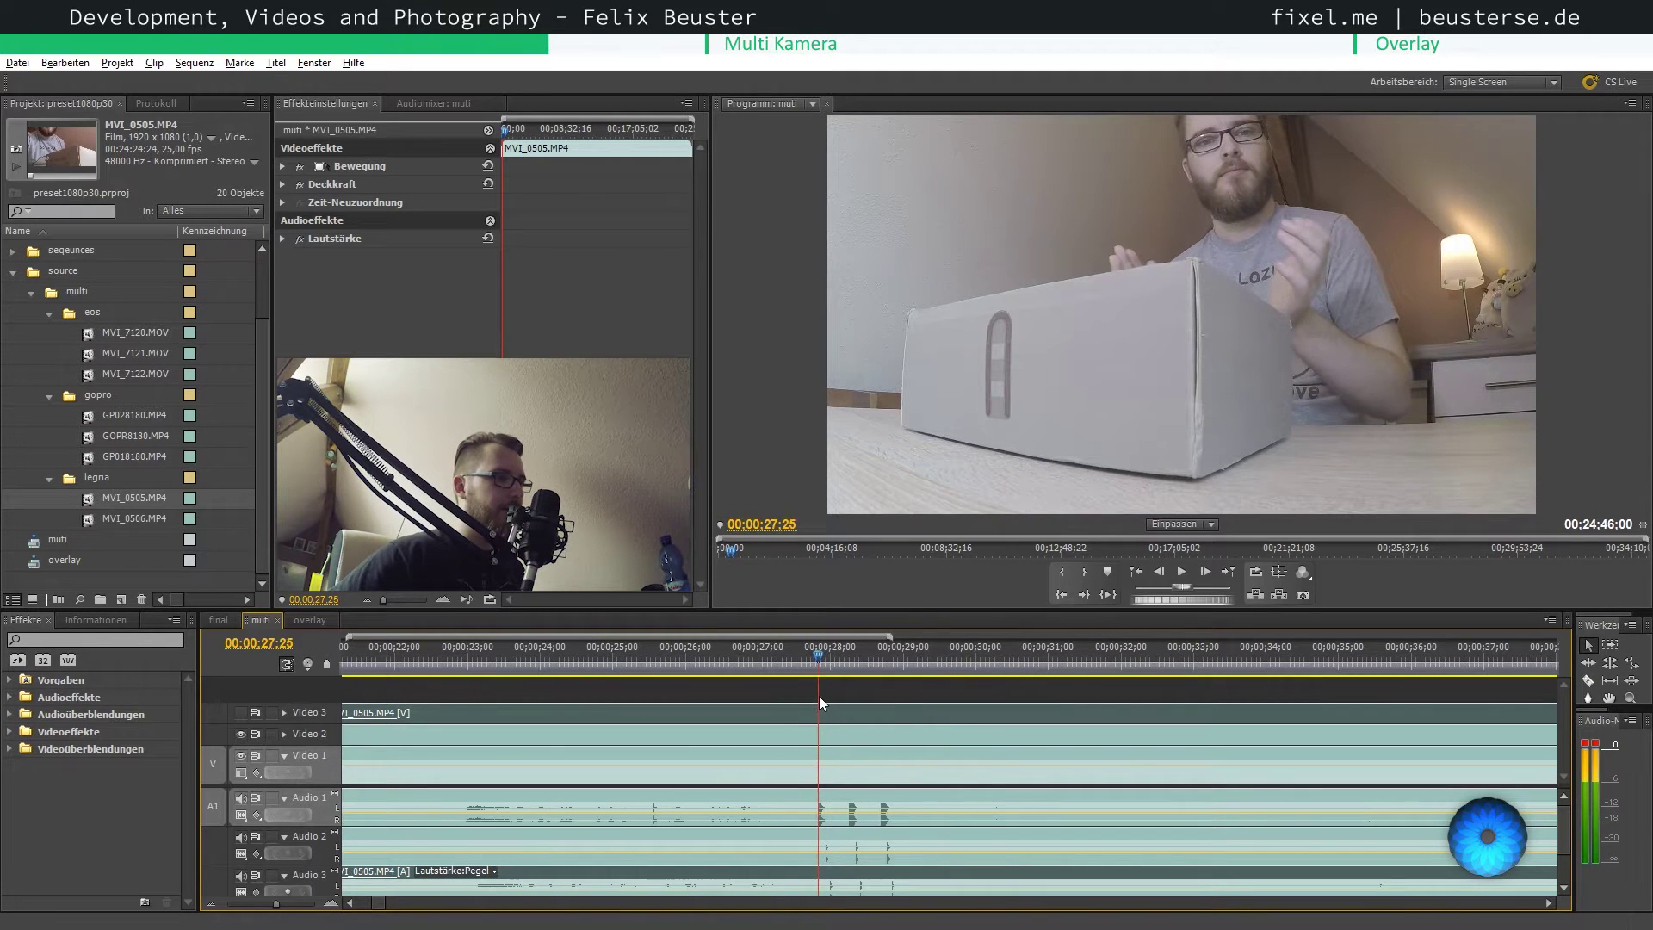
pyautogui.click(857, 837)
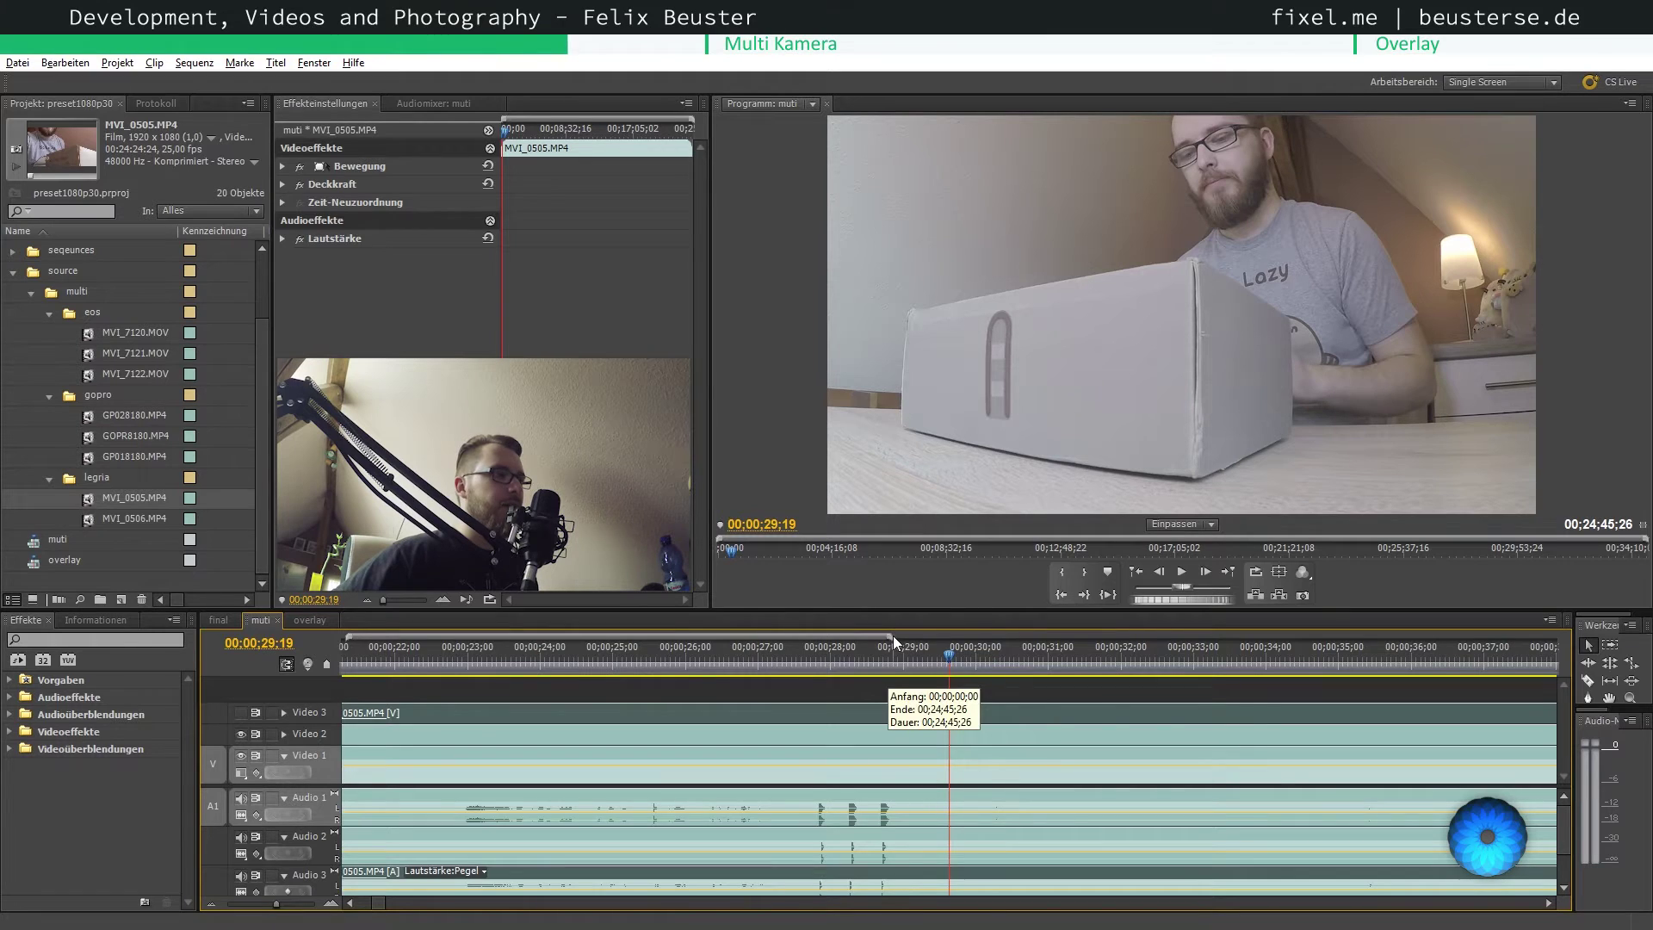
pyautogui.press('-')
pyautogui.press('-')
pyautogui.press('-')
pyautogui.press('-')
pyautogui.press('-')
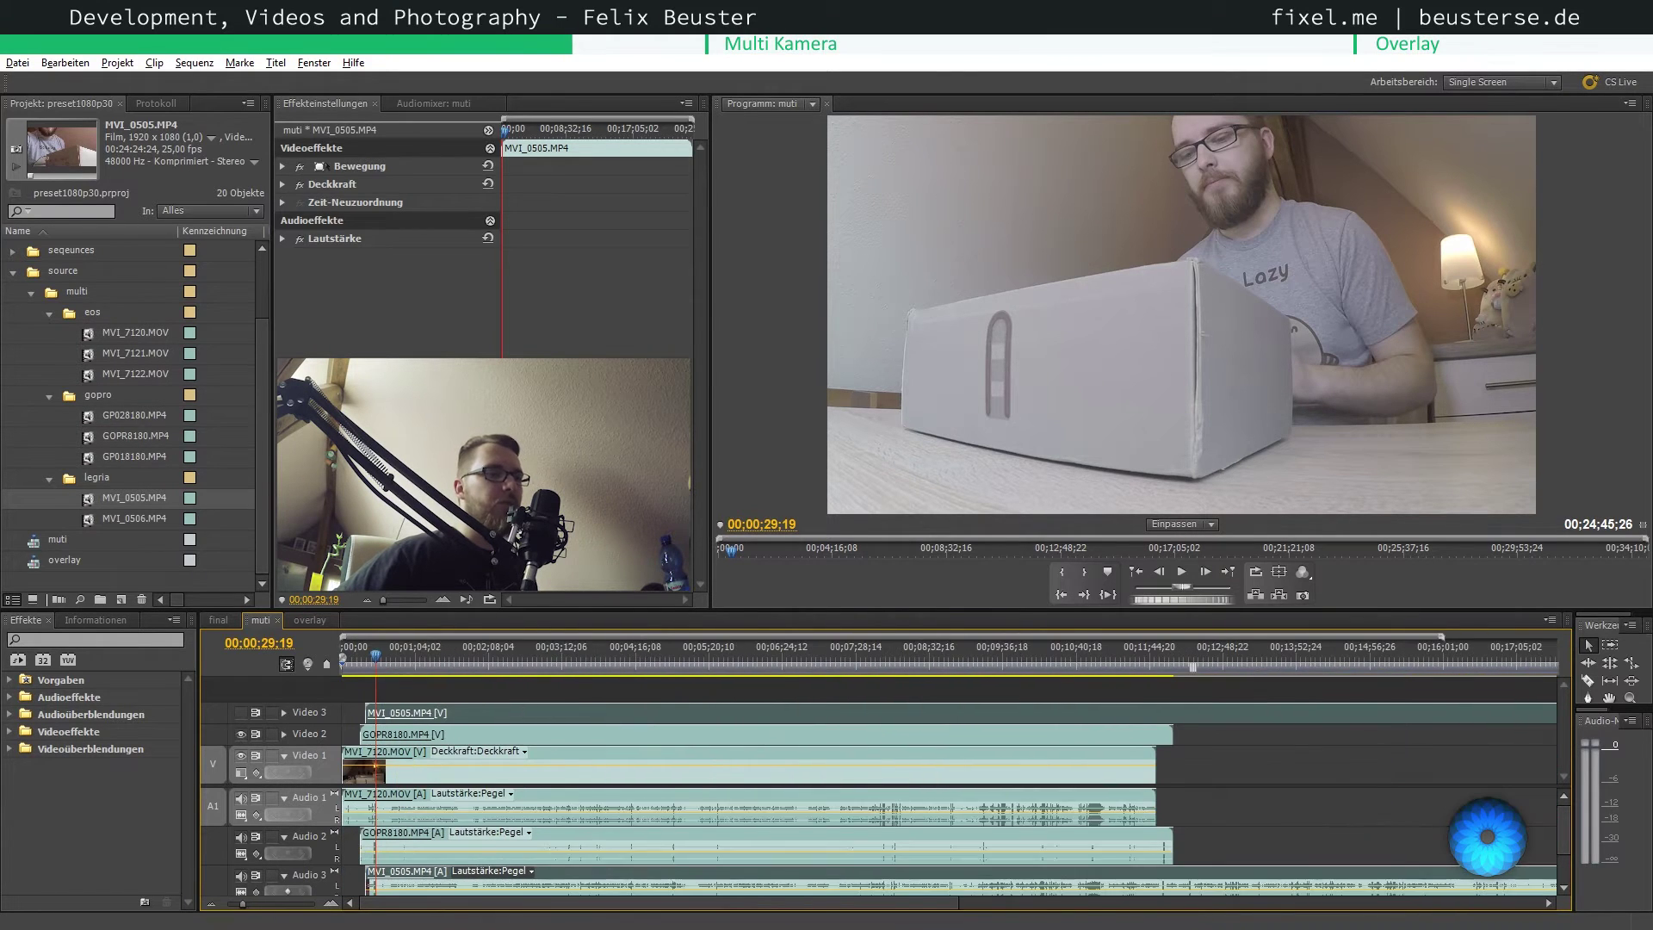
pyautogui.press('-')
pyautogui.press('-')
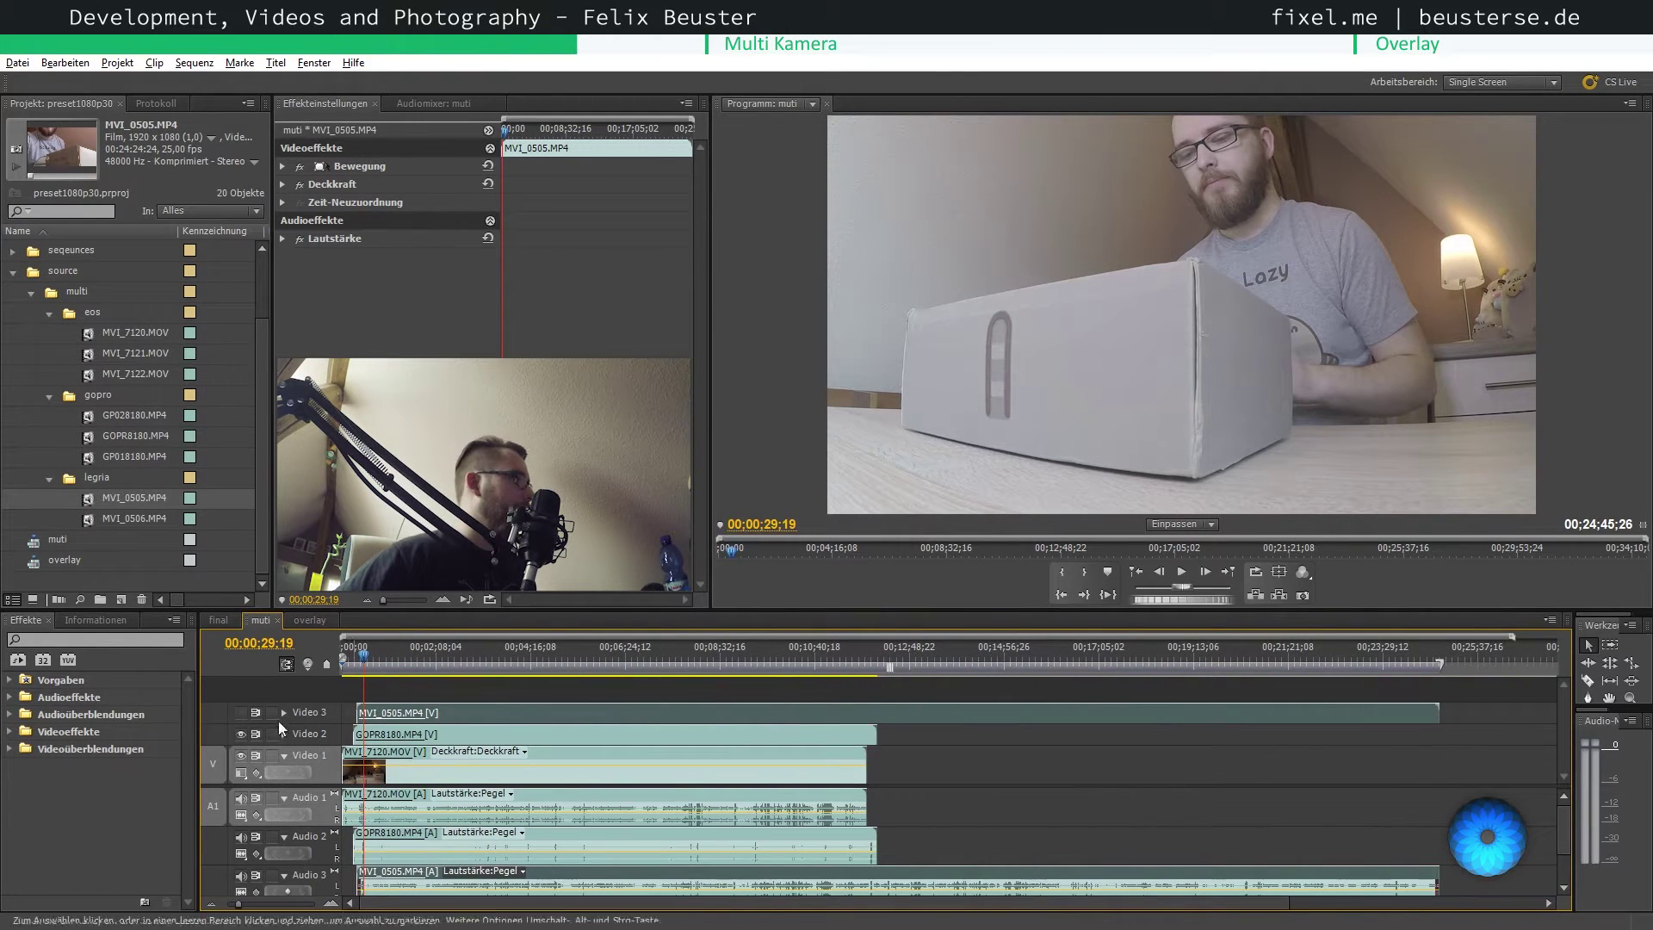
# - Extend the tracks with MVI_0506 on Video 3, GP018180 and GP028180 on Video 2, and MVI_7121 and MVI_7122 on Video 1
pyautogui.moveTo(96, 515); pyautogui.dragTo(1447, 719)
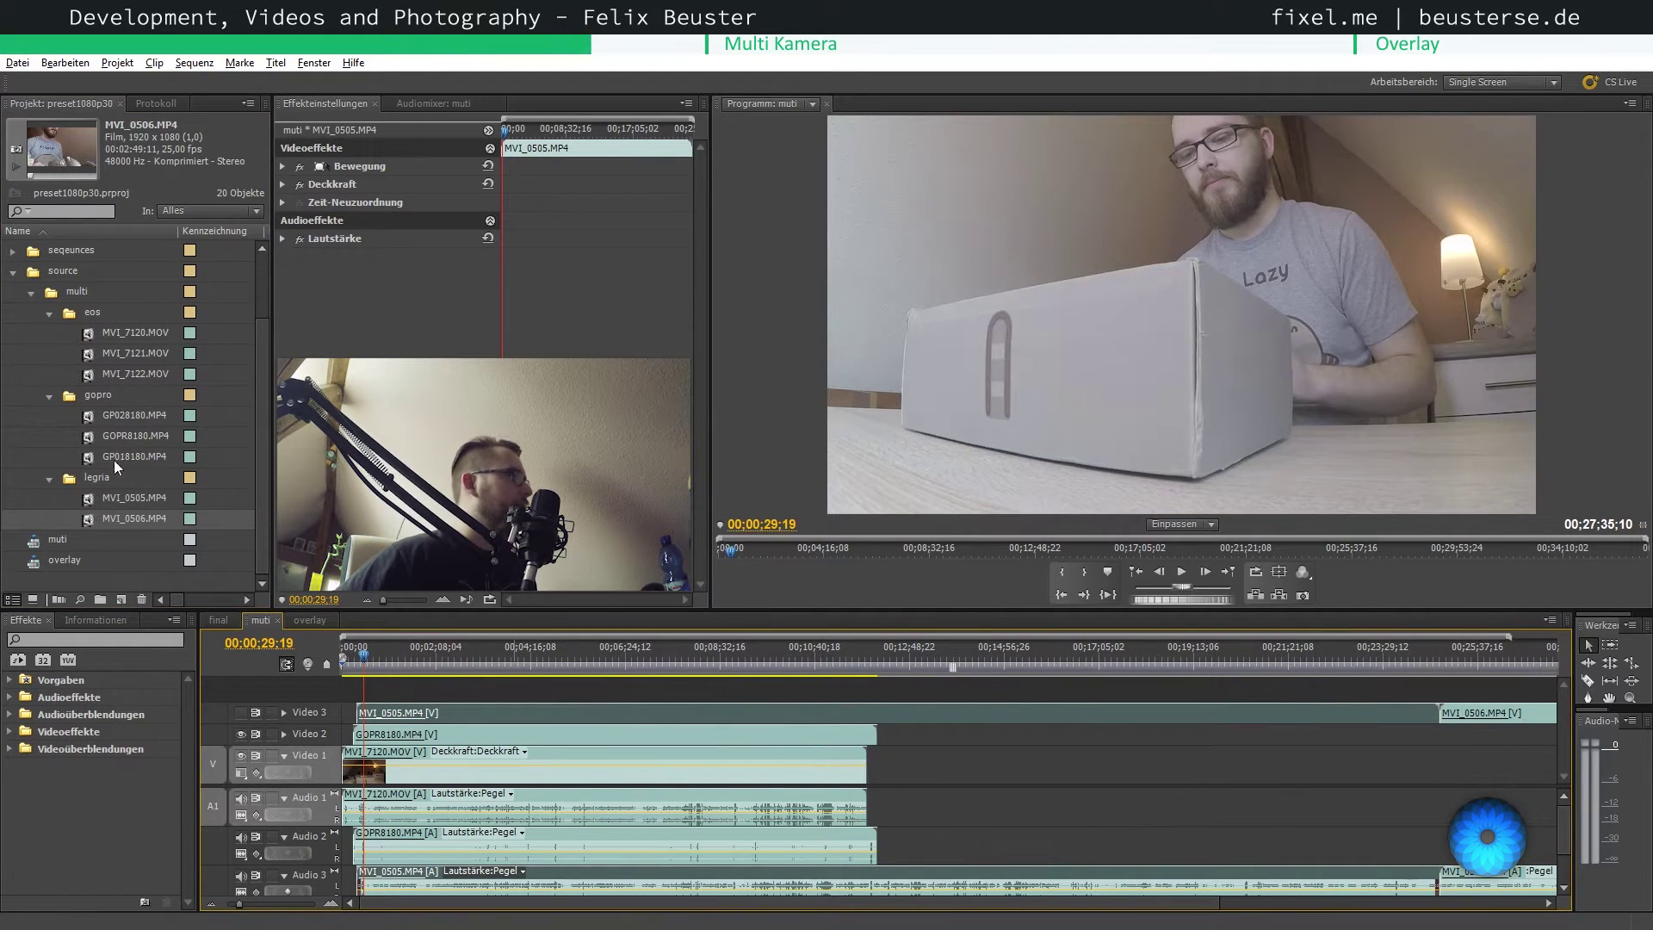
pyautogui.moveTo(116, 456); pyautogui.dragTo(887, 745)
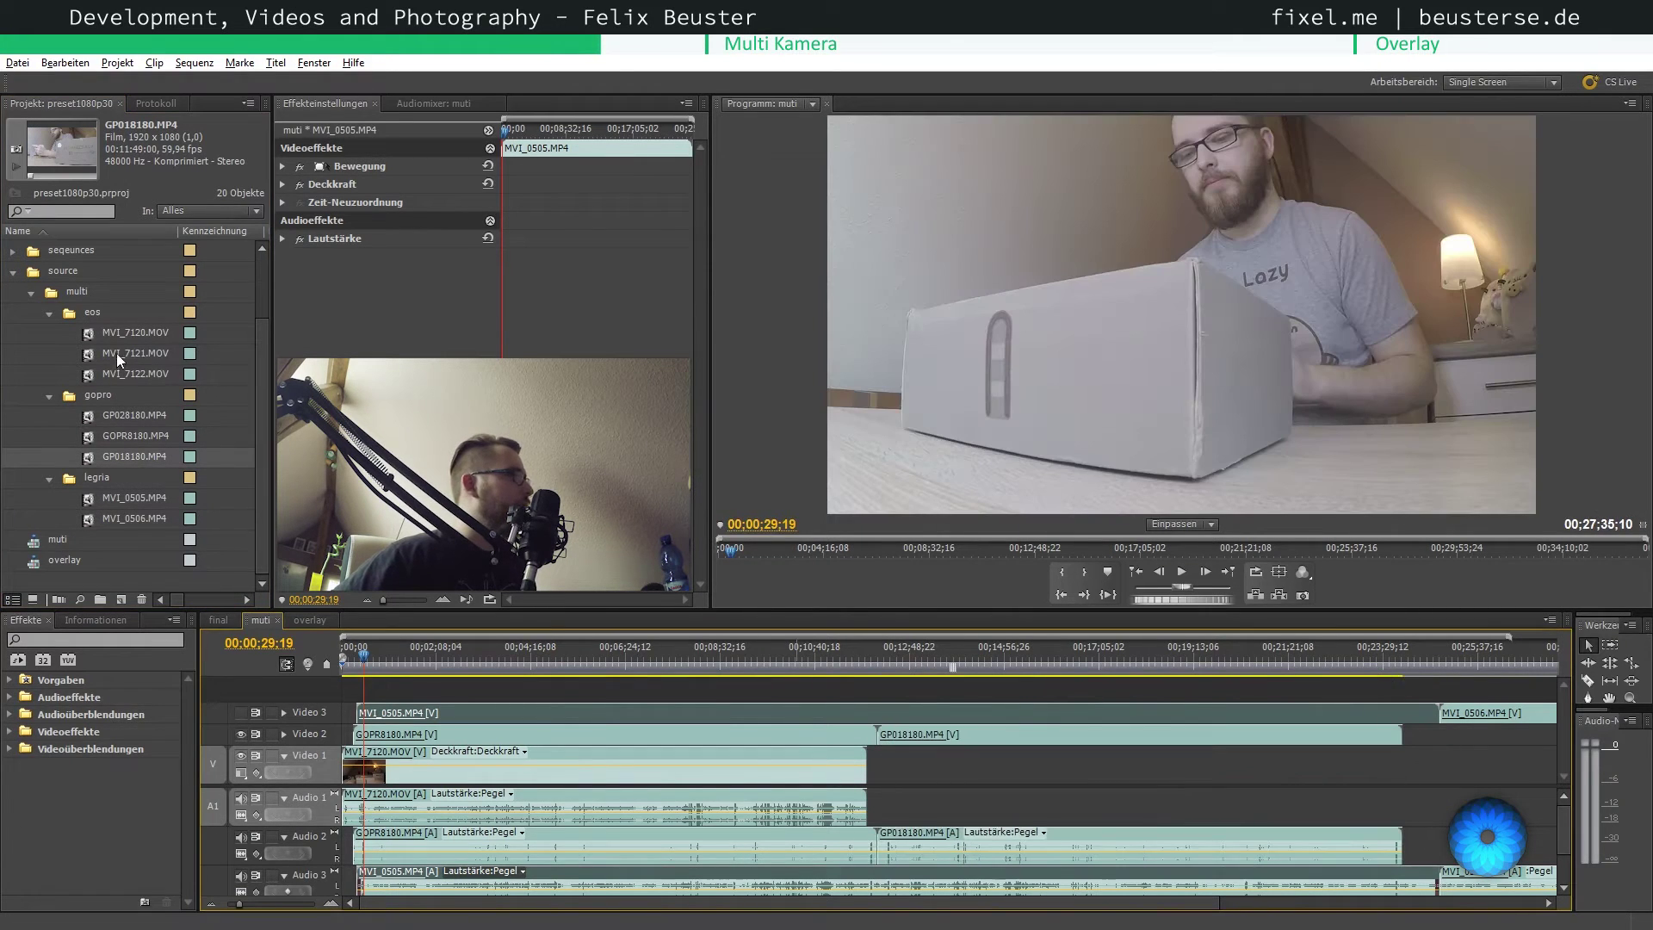
pyautogui.click(118, 411)
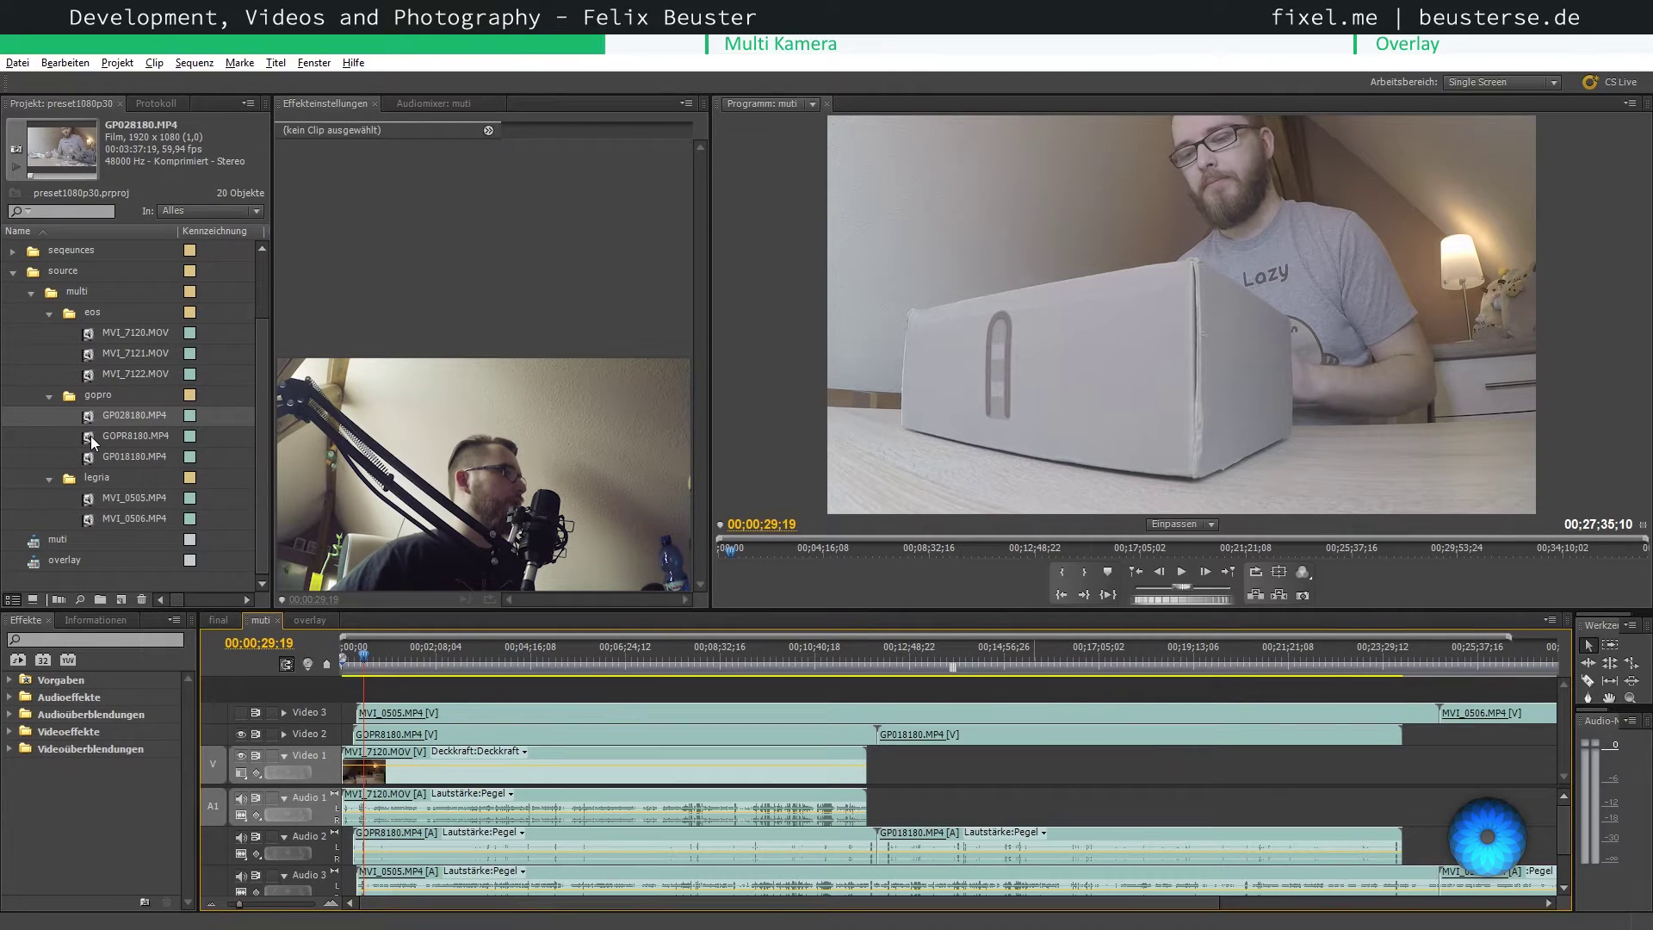
pyautogui.moveTo(89, 430); pyautogui.dragTo(1426, 754)
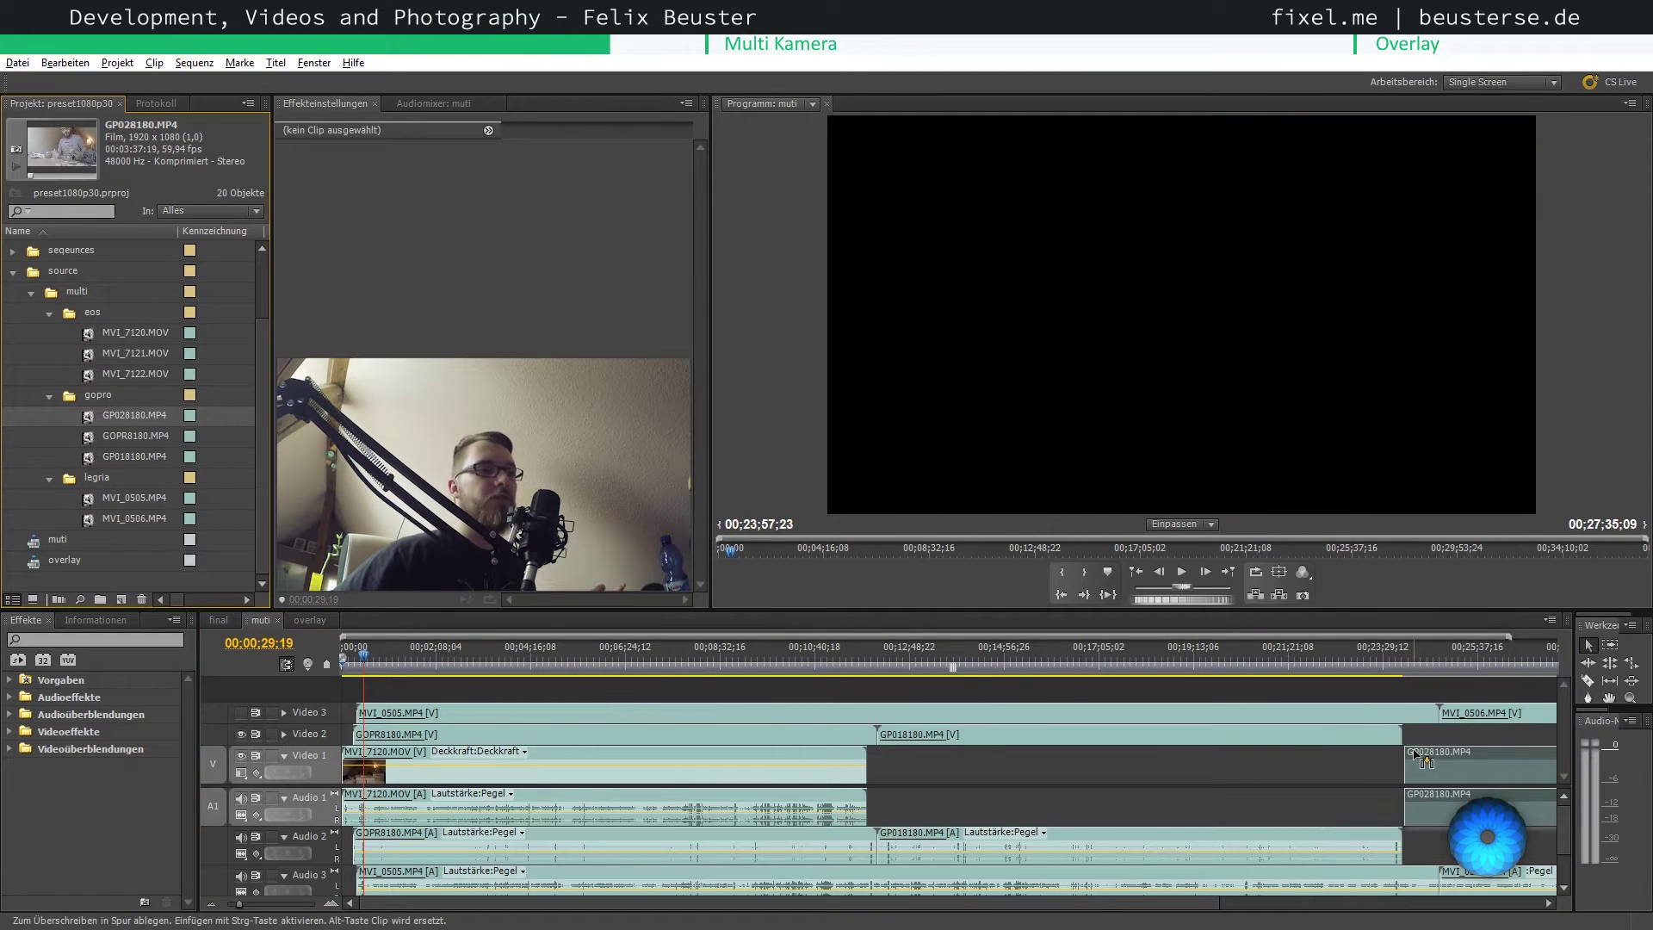
pyautogui.moveTo(1405, 745); pyautogui.dragTo(1398, 745)
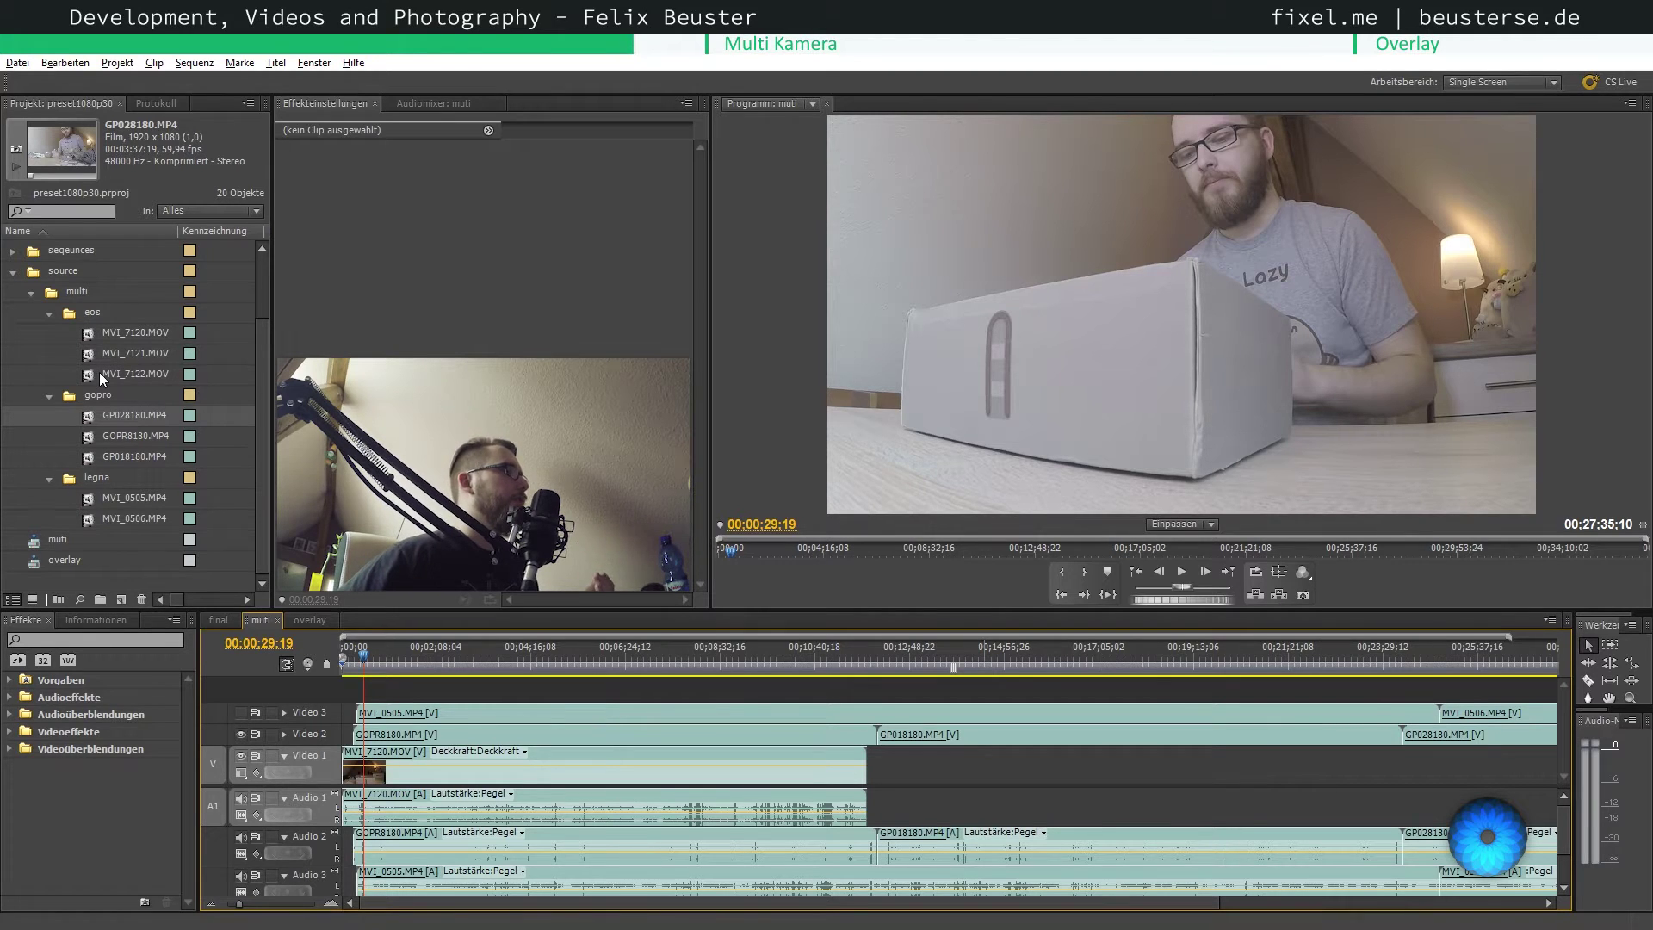
pyautogui.moveTo(95, 353)
pyautogui.mouseDown()
pyautogui.moveTo(913, 763)
pyautogui.moveTo(895, 759)
pyautogui.mouseUp()
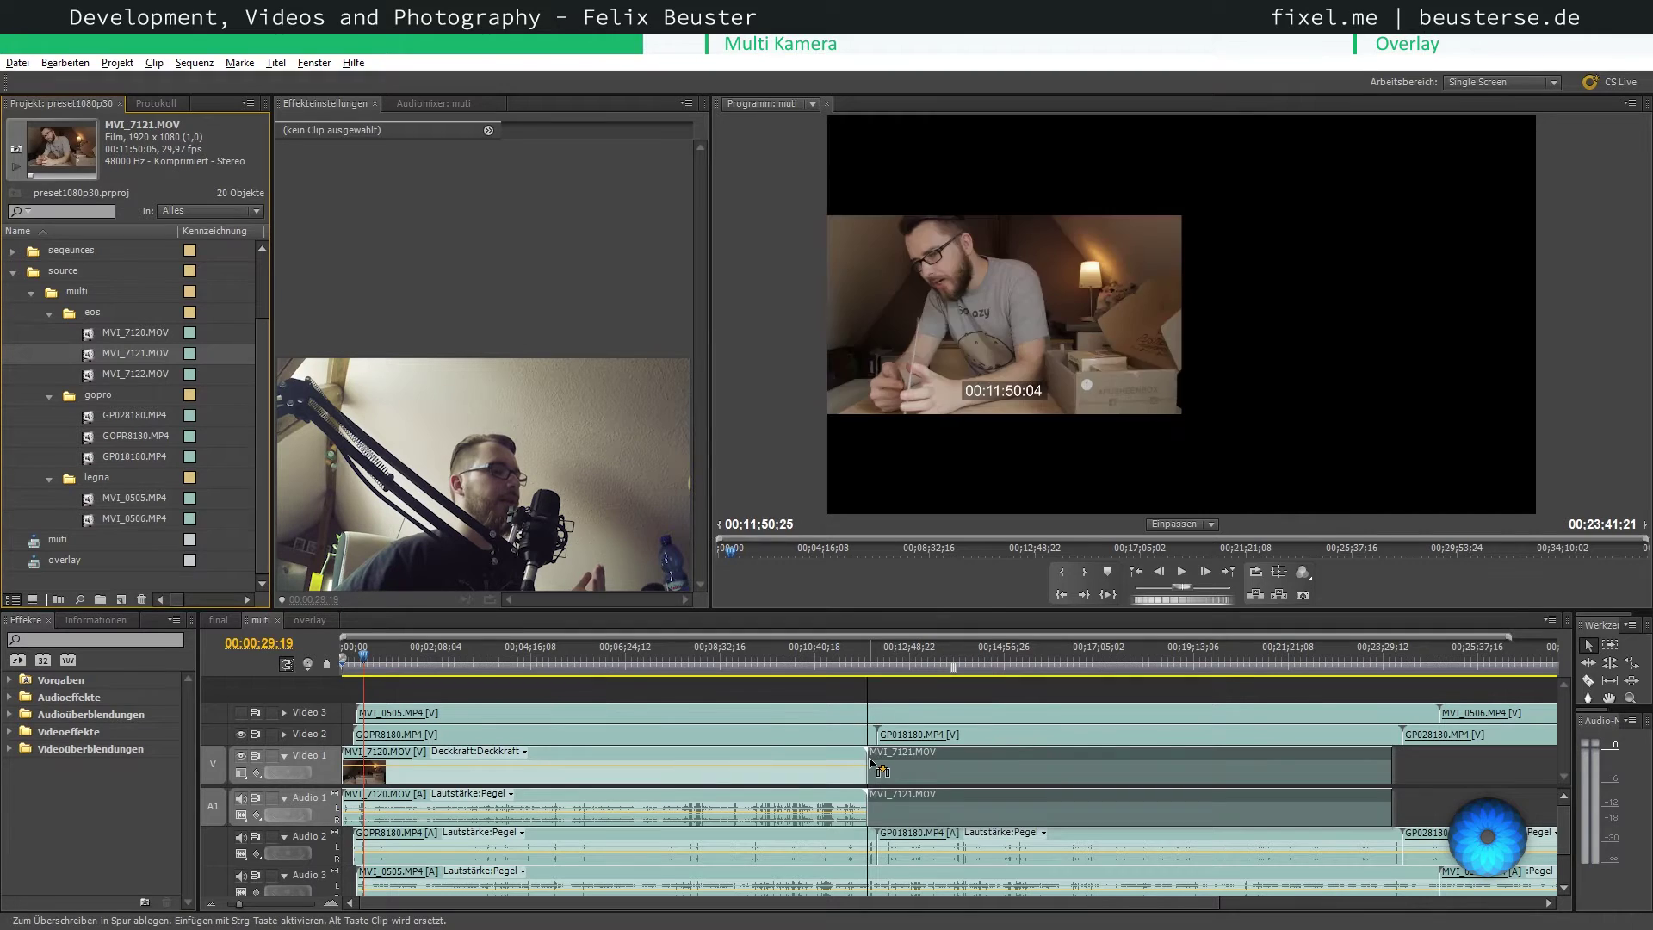
pyautogui.moveTo(144, 372); pyautogui.dragTo(1398, 796)
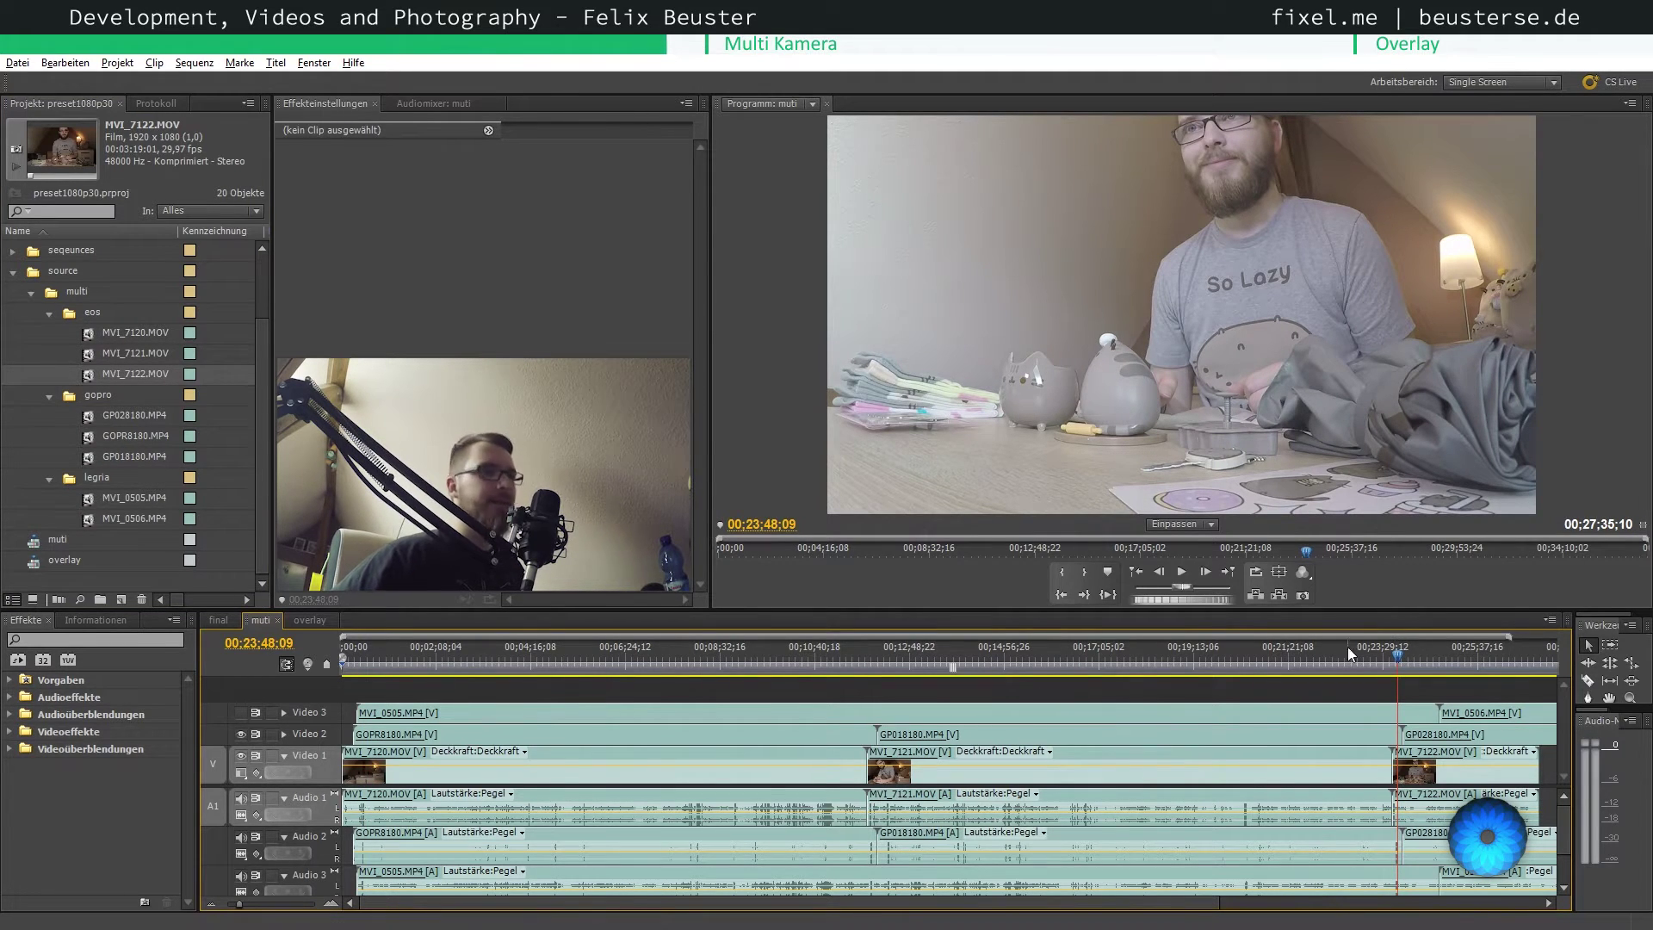
pyautogui.press('=')
pyautogui.moveTo(1524, 638); pyautogui.dragTo(1375, 639)
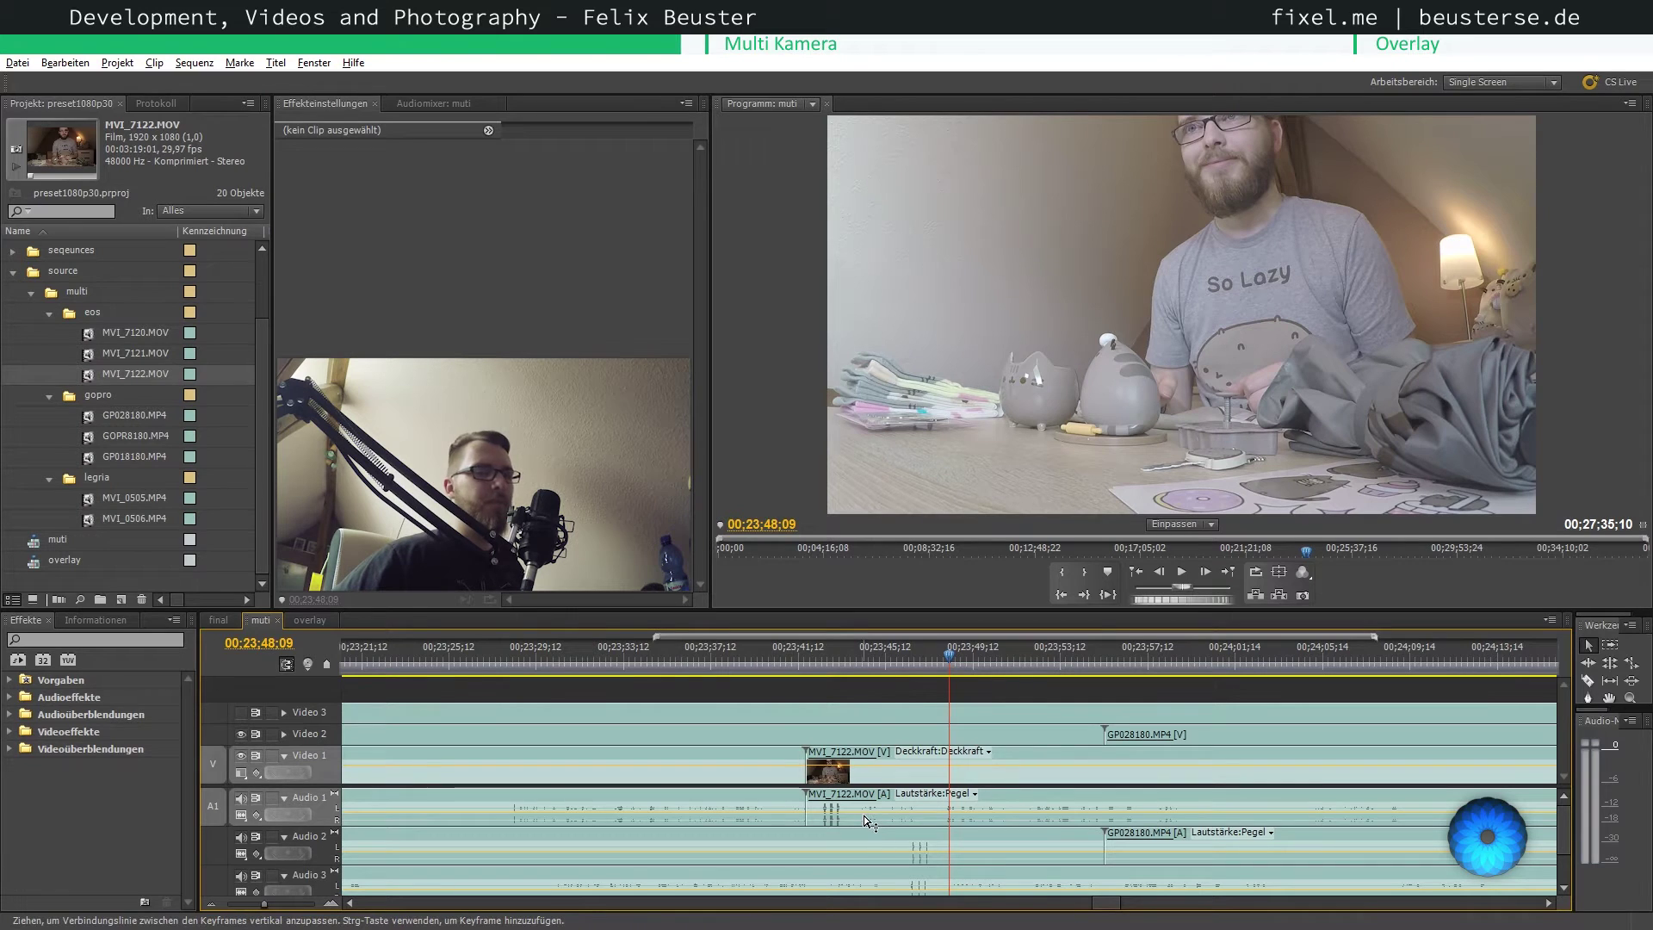
# - In the final sequence, place the muti sequence on Video 1 and Audio 1
pyautogui.moveTo(865, 815)
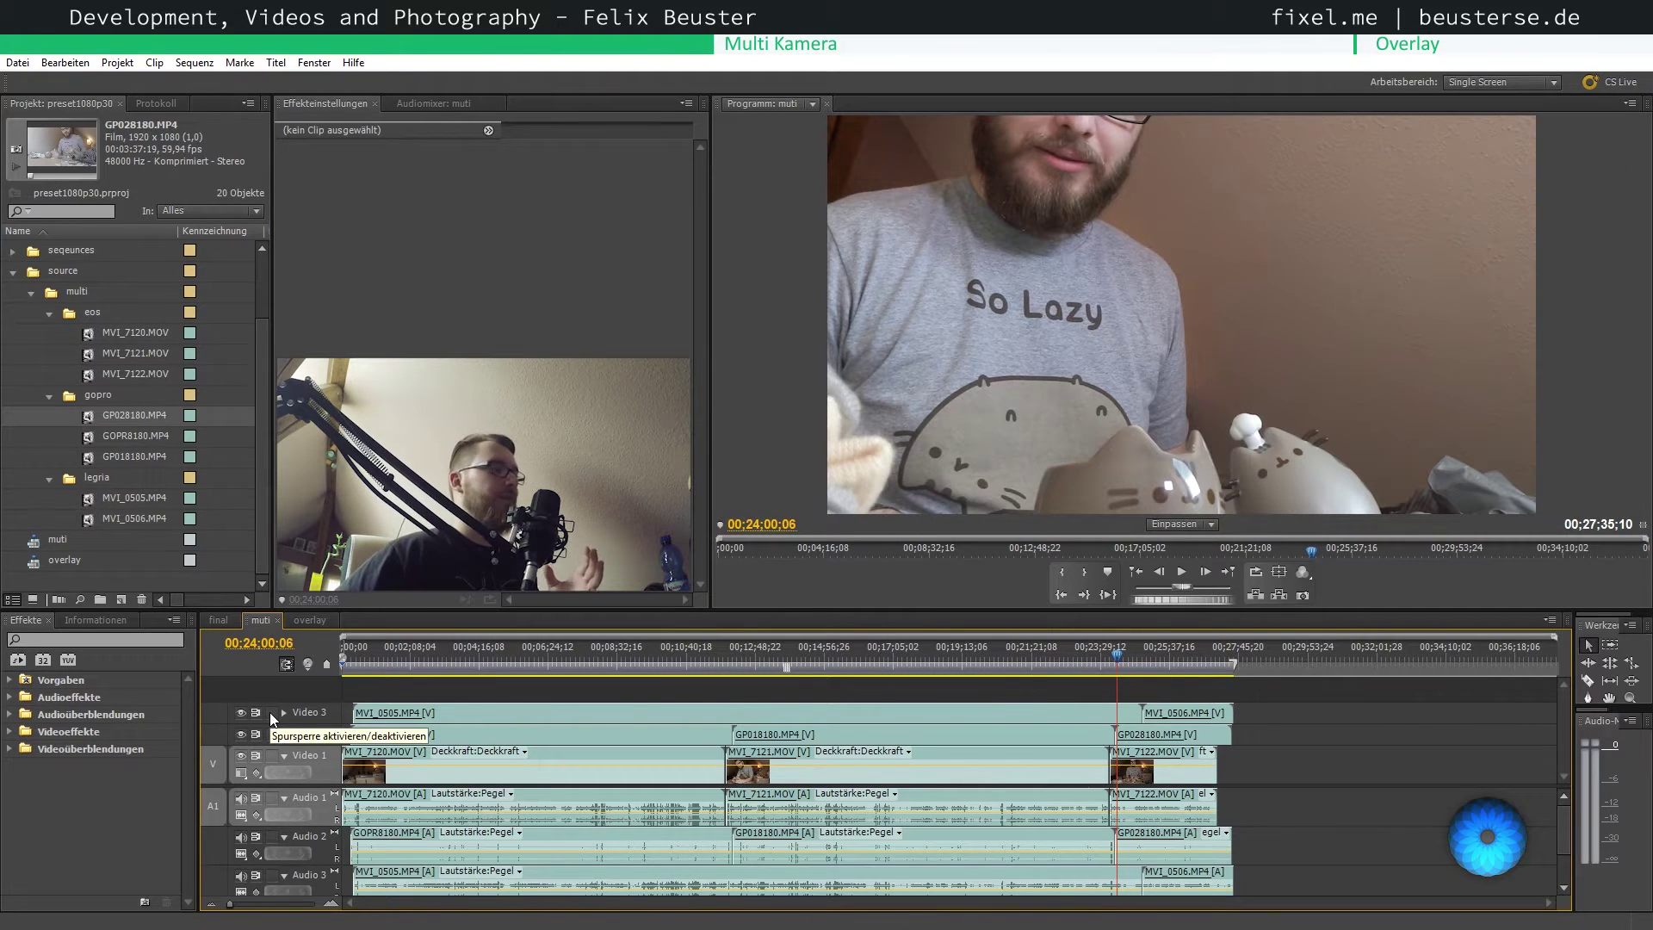
pyautogui.click(217, 621)
pyautogui.moveTo(57, 539); pyautogui.dragTo(338, 750)
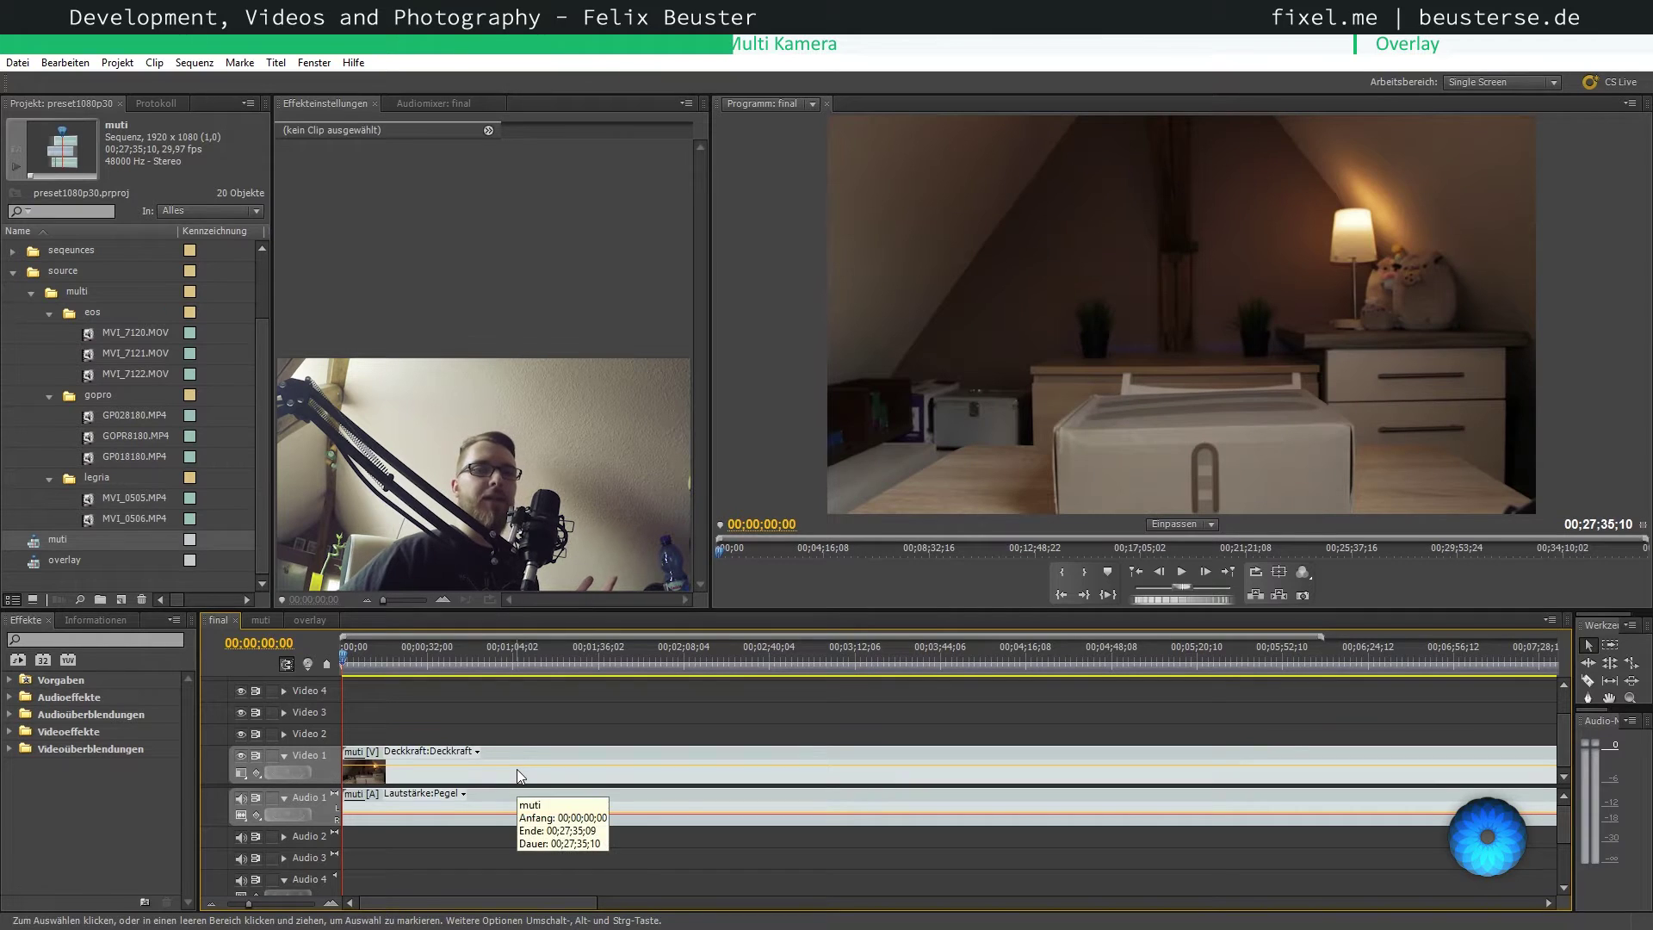
# - Check the options for the end clips in muti without changing anything, then return to final
pyautogui.click(261, 619)
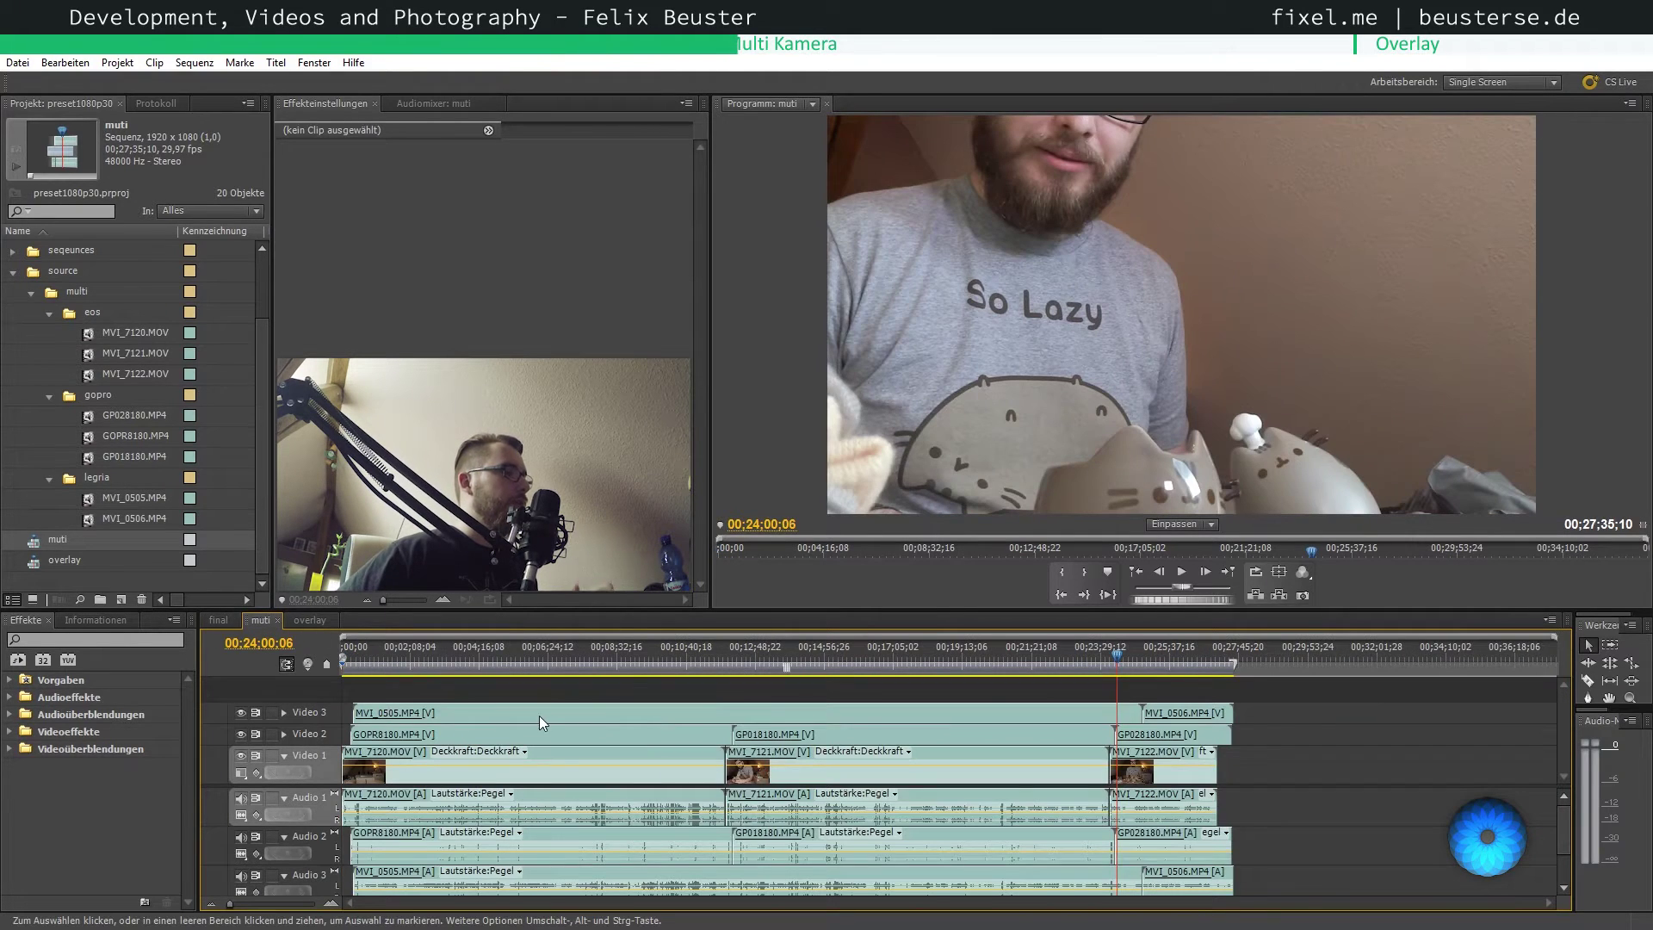
pyautogui.moveTo(1240, 766); pyautogui.dragTo(943, 689)
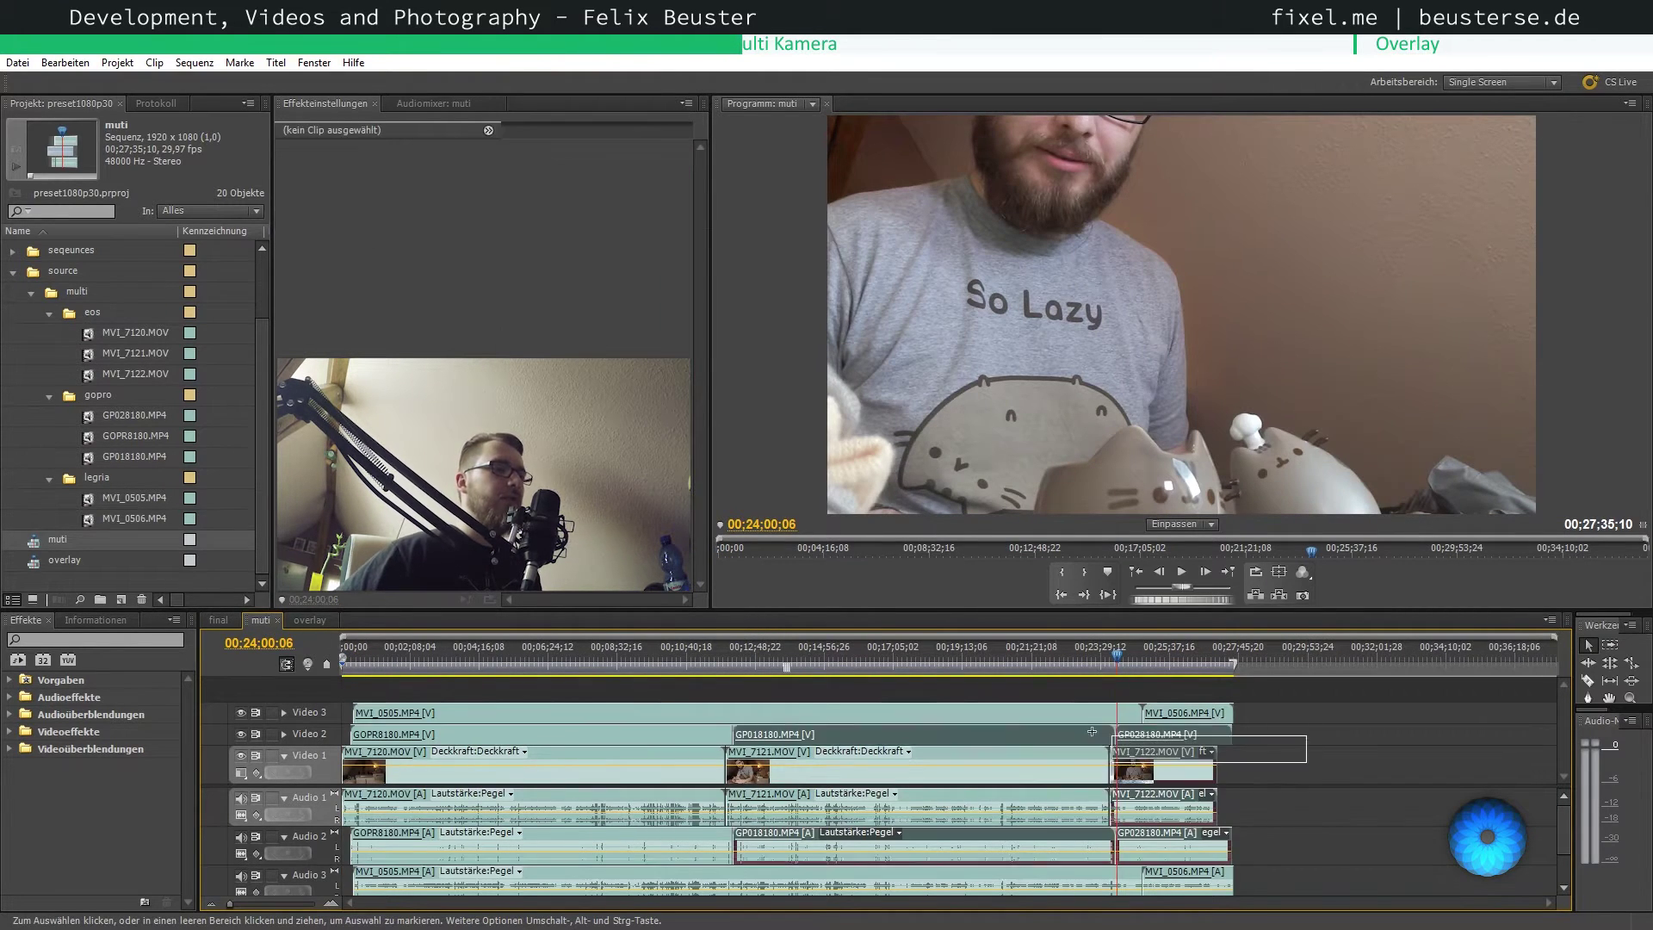
pyautogui.rightClick(880, 707)
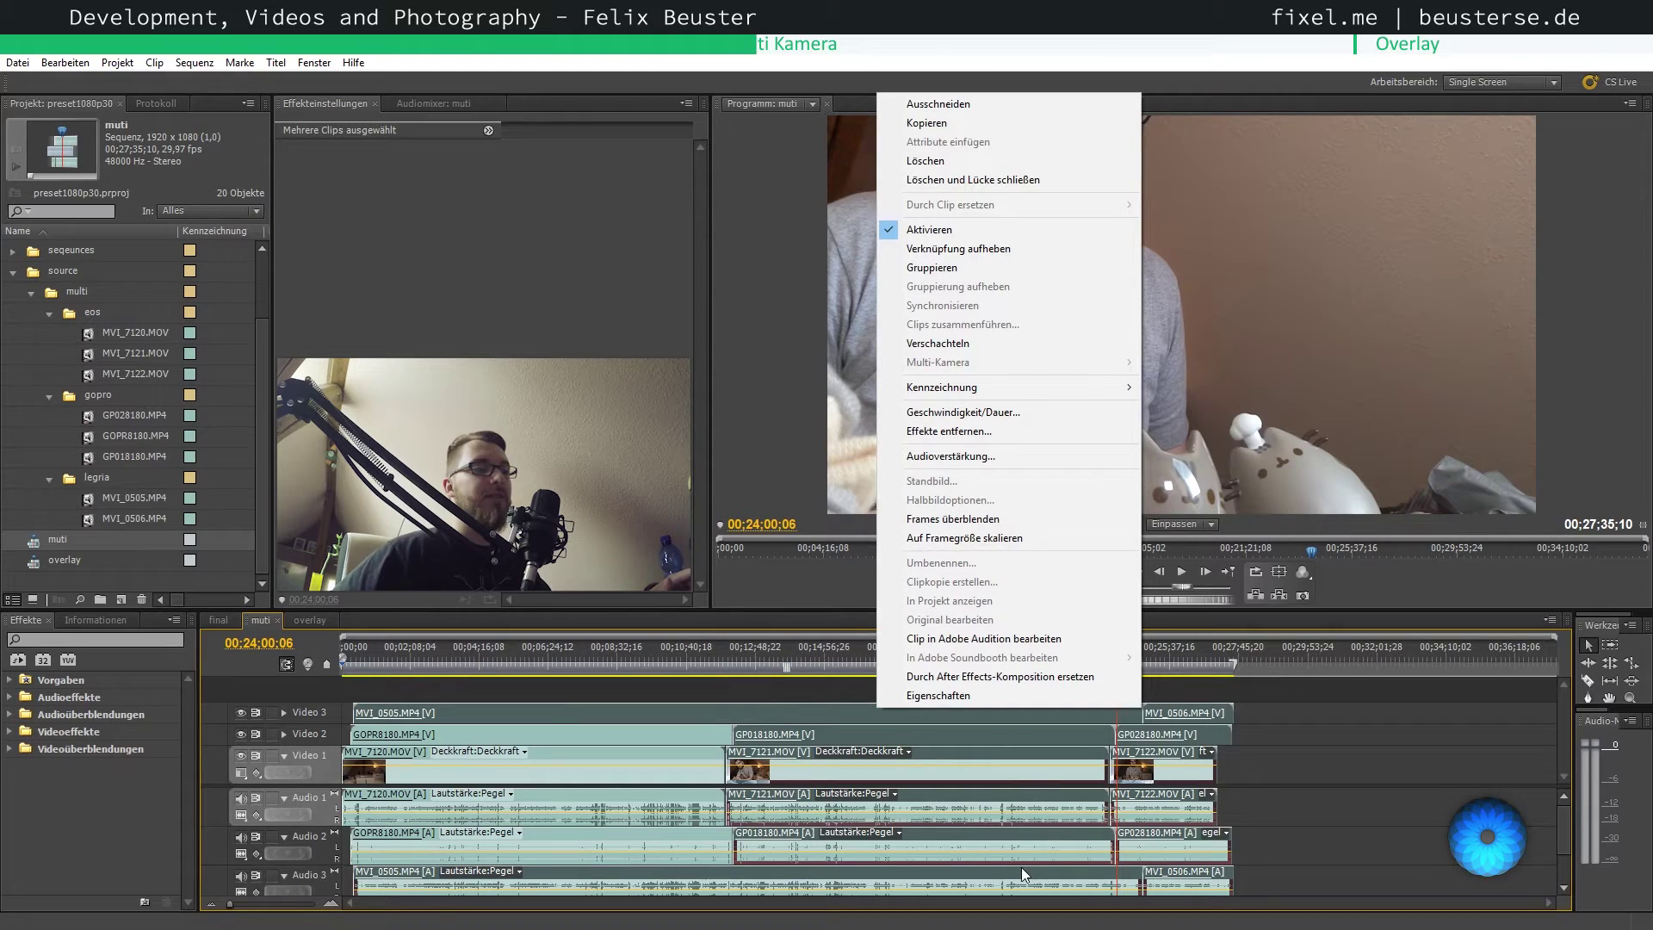
pyautogui.press('Escape')
pyautogui.click(1307, 761)
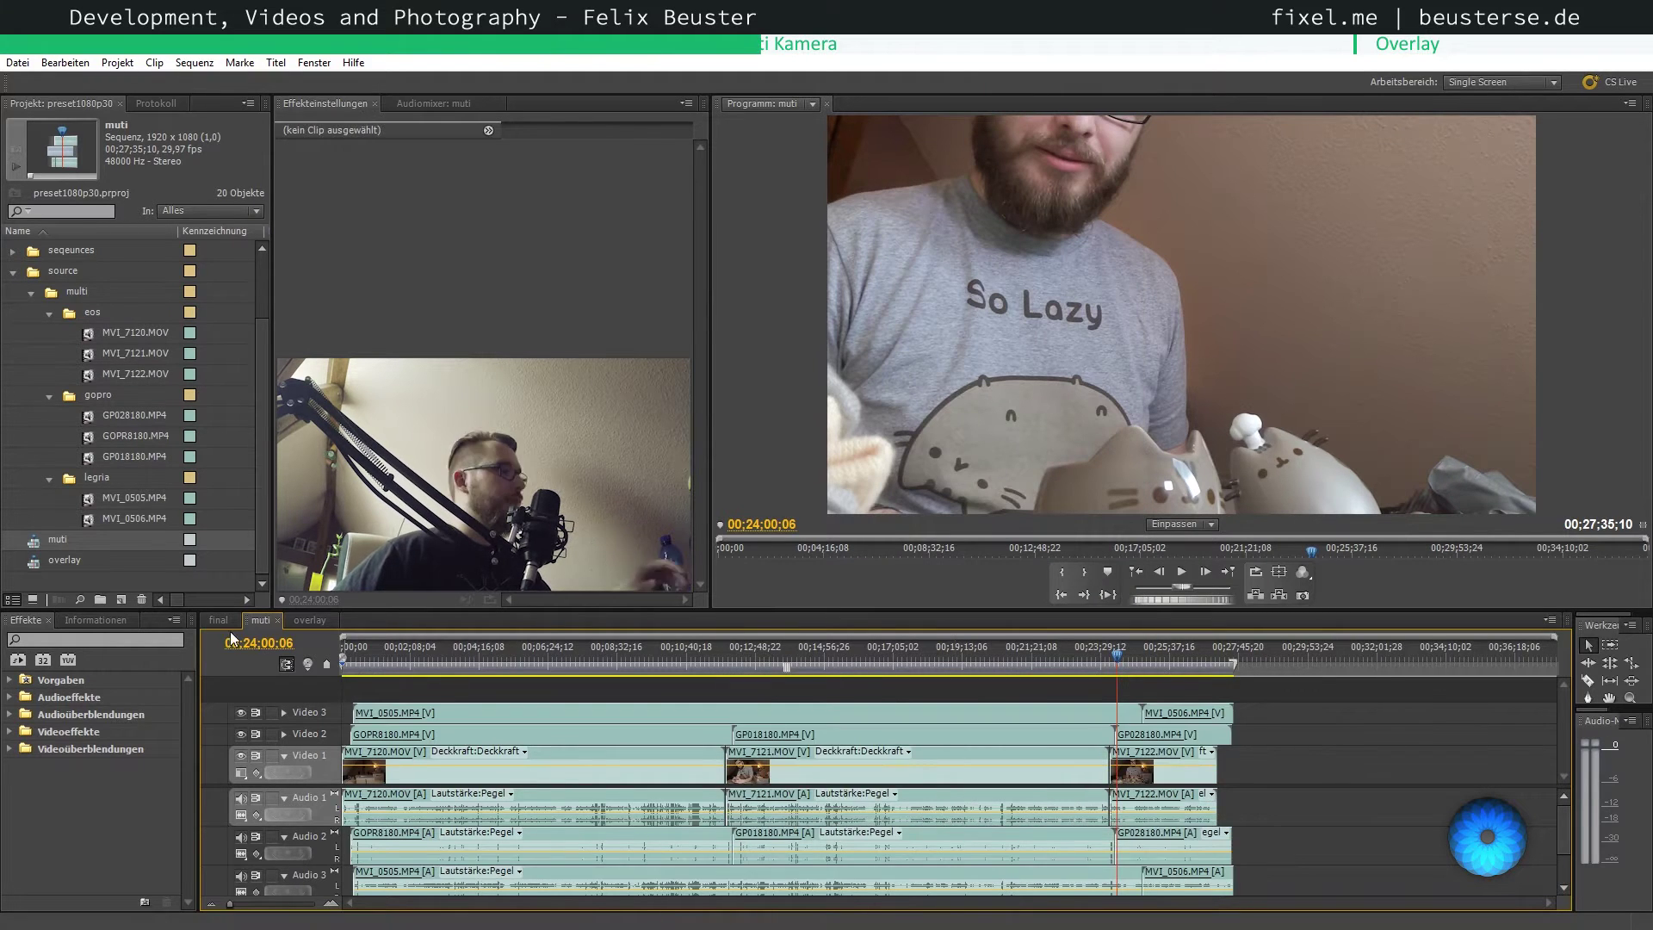
pyautogui.click(220, 625)
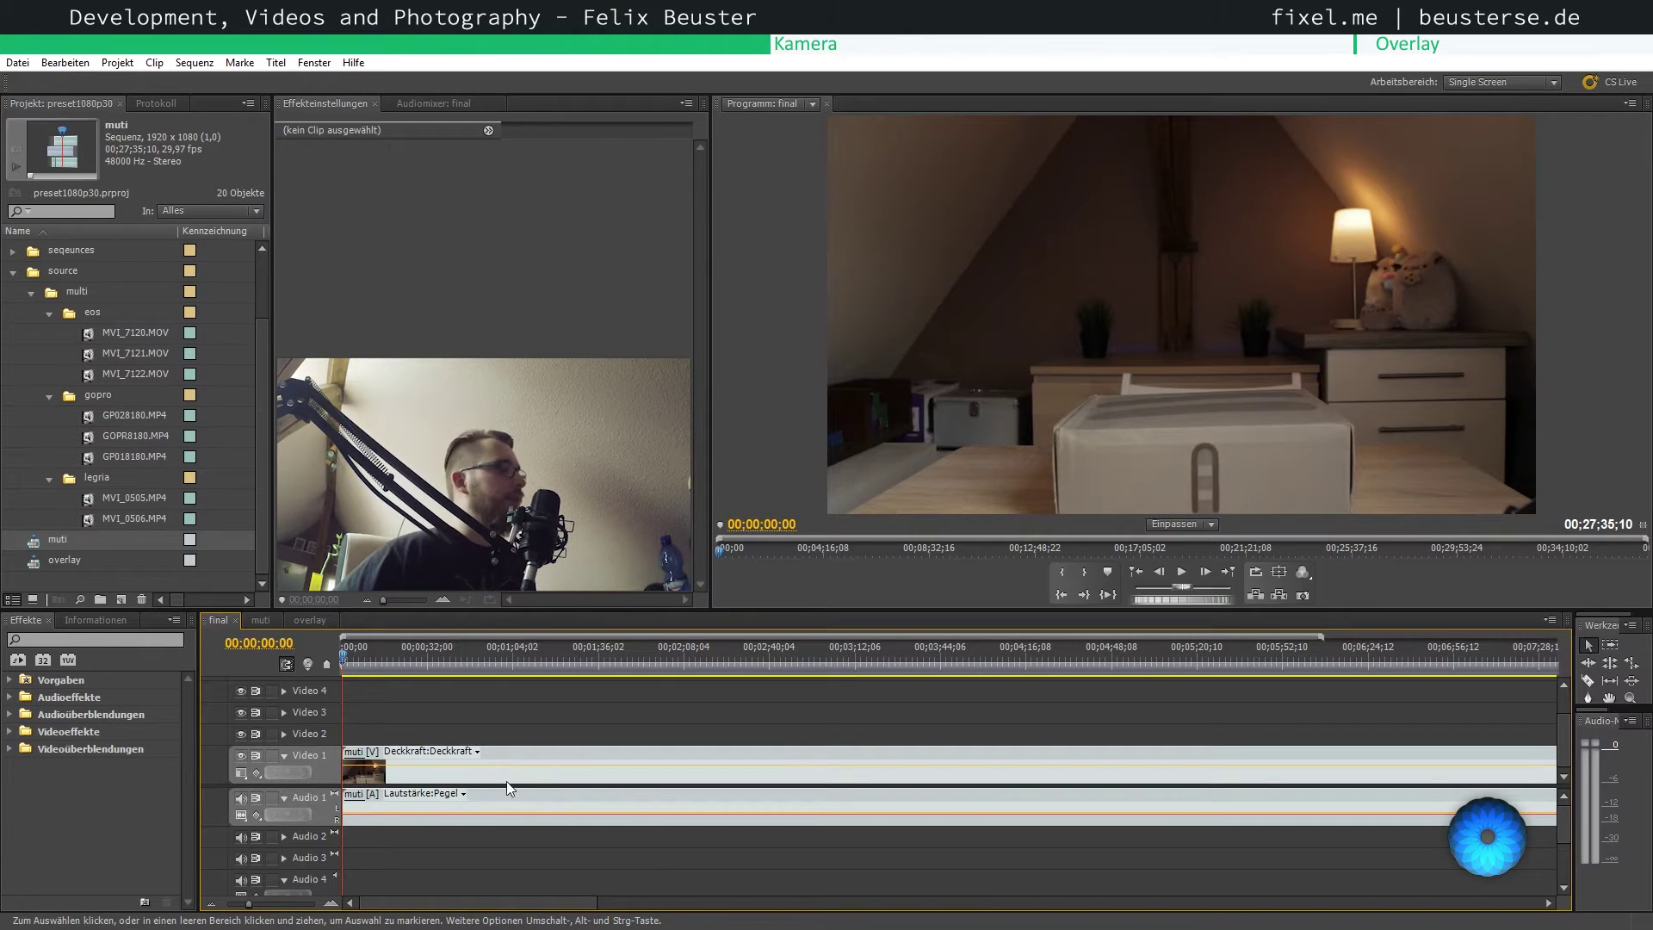
# - Enable Multi-Kamera on the nested muti clip and switch it to Kamera 2
pyautogui.rightClick(616, 759)
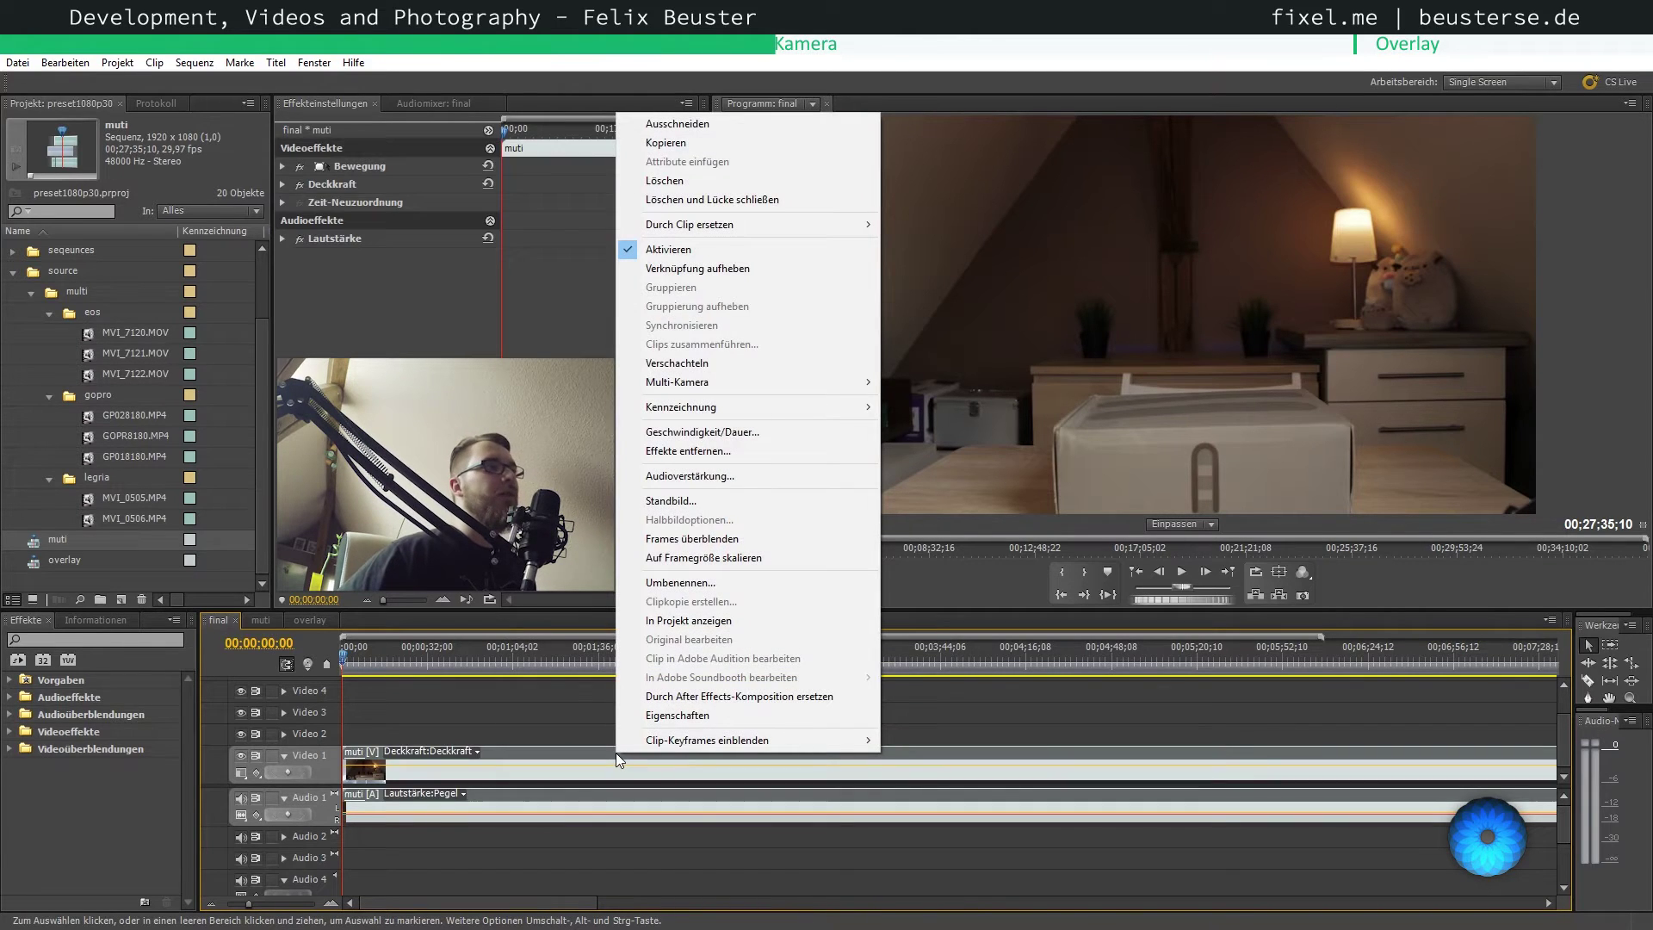
pyautogui.moveTo(792, 386)
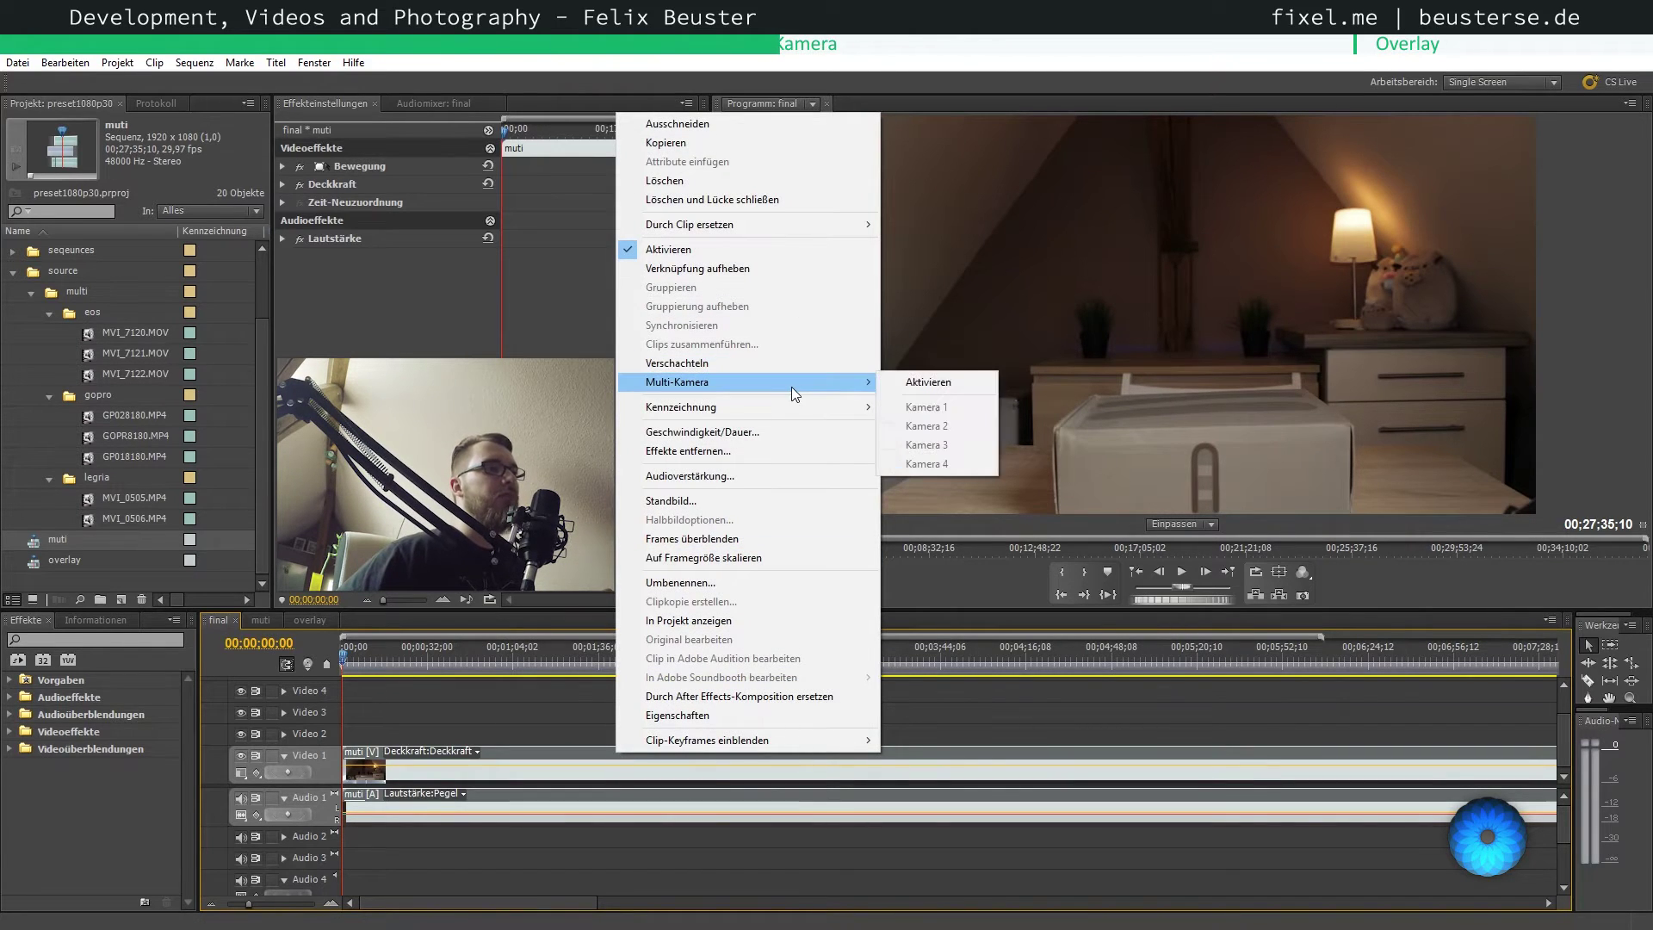
pyautogui.click(897, 384)
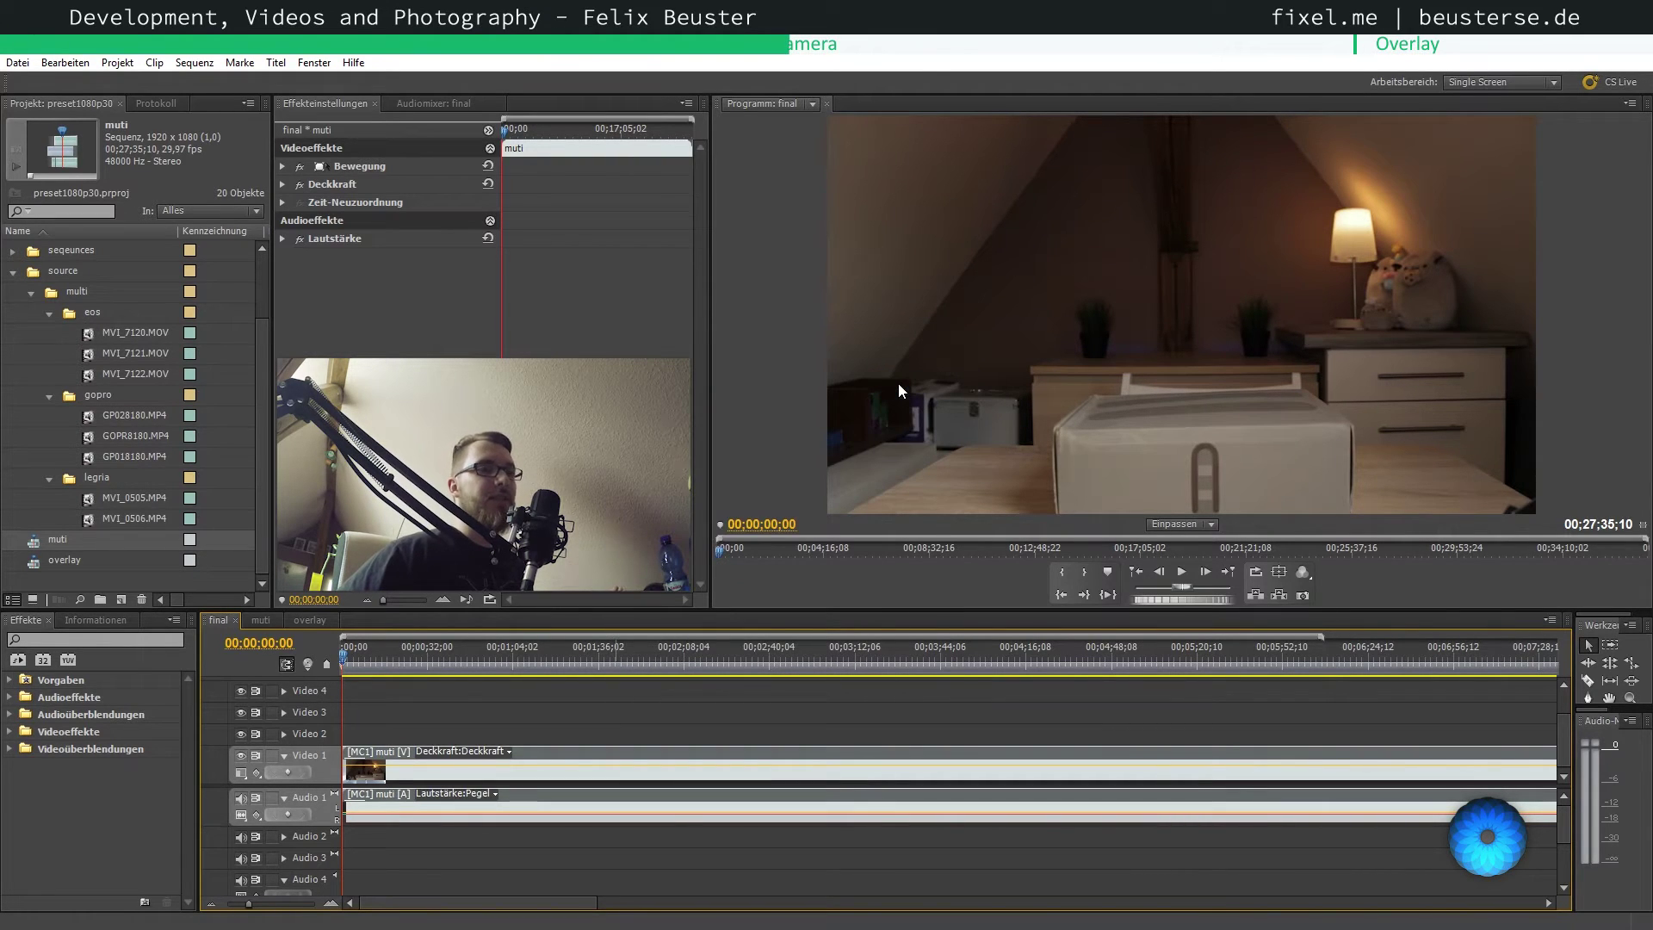
pyautogui.rightClick(794, 757)
pyautogui.moveTo(1006, 385)
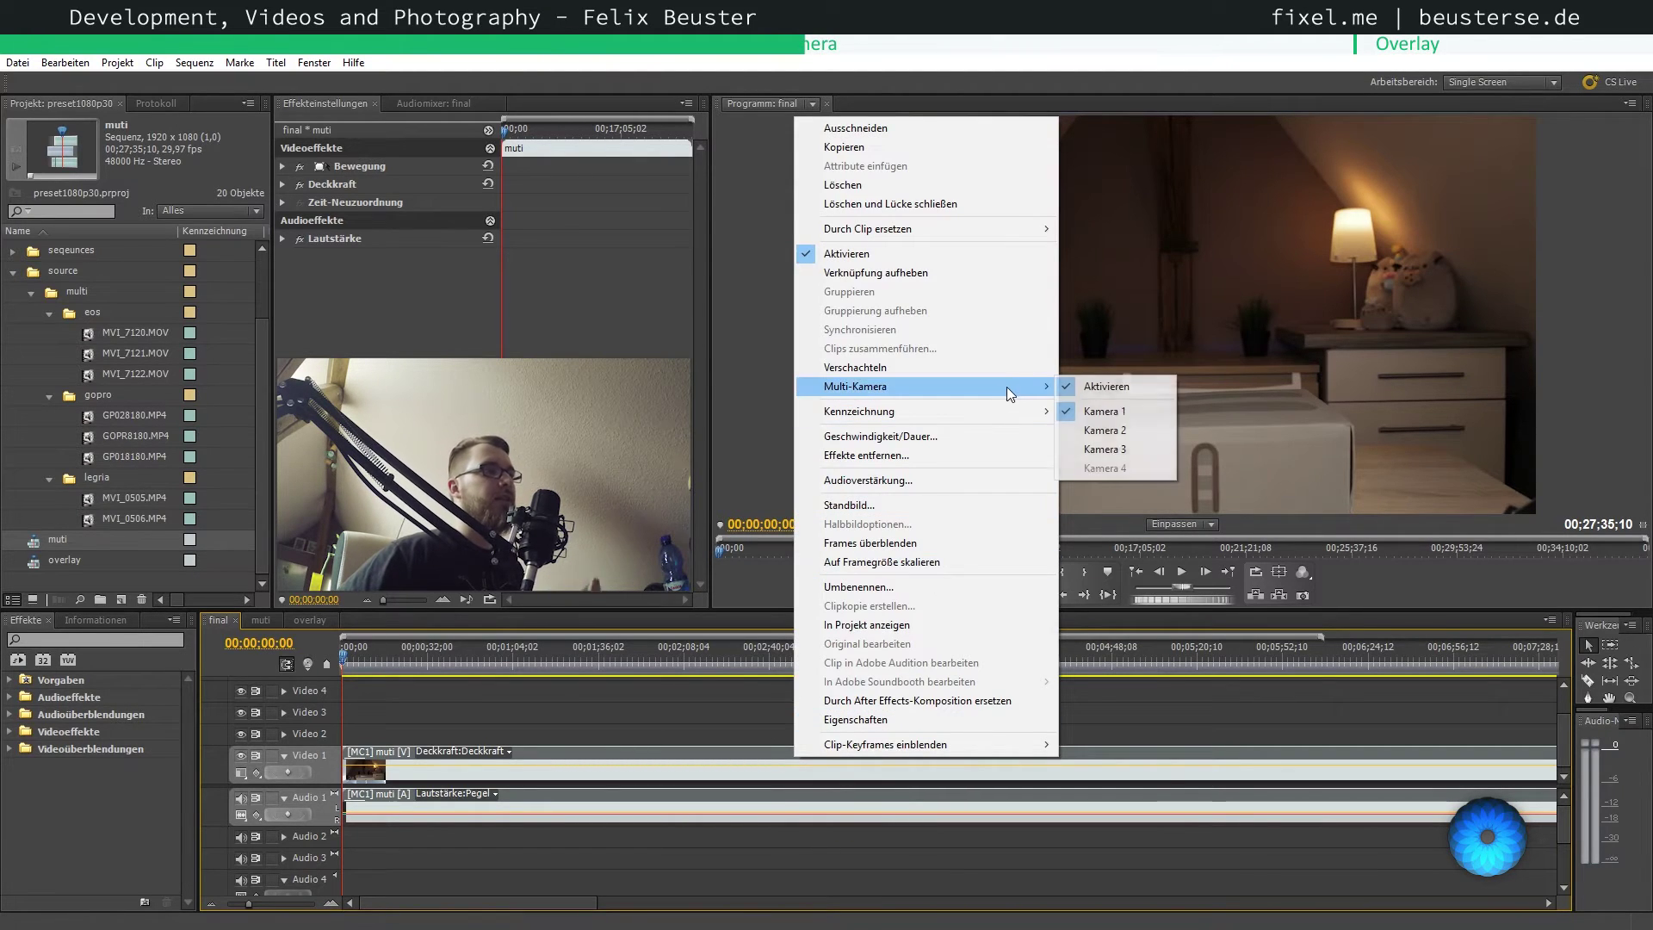
pyautogui.click(1105, 432)
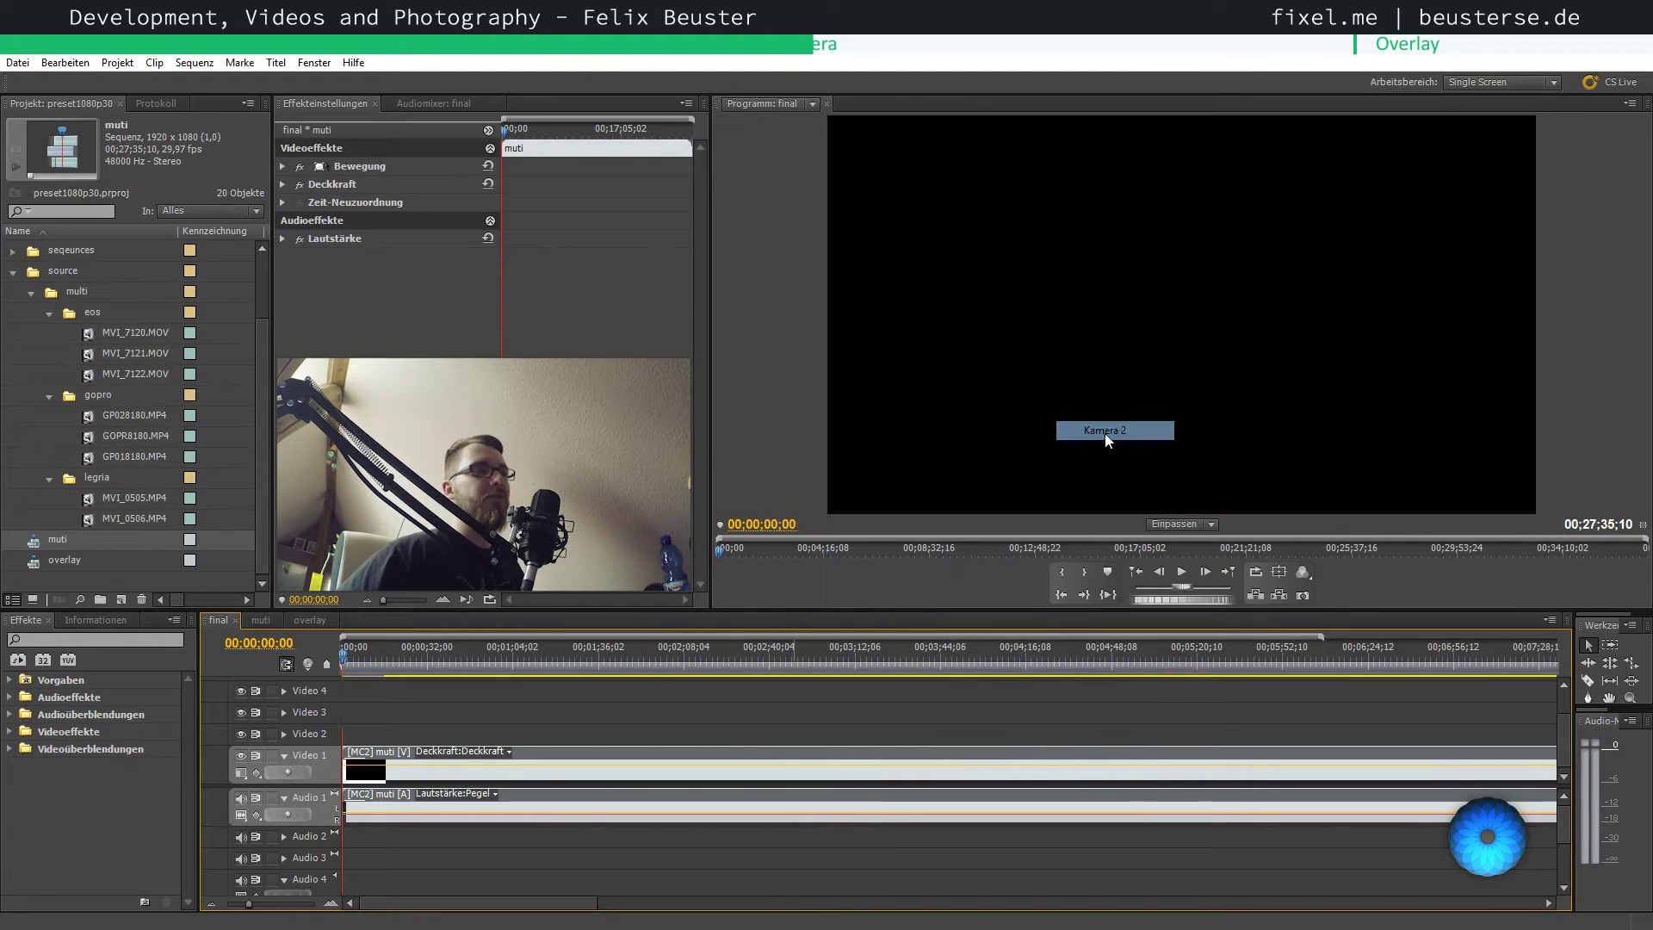
pyautogui.click(689, 649)
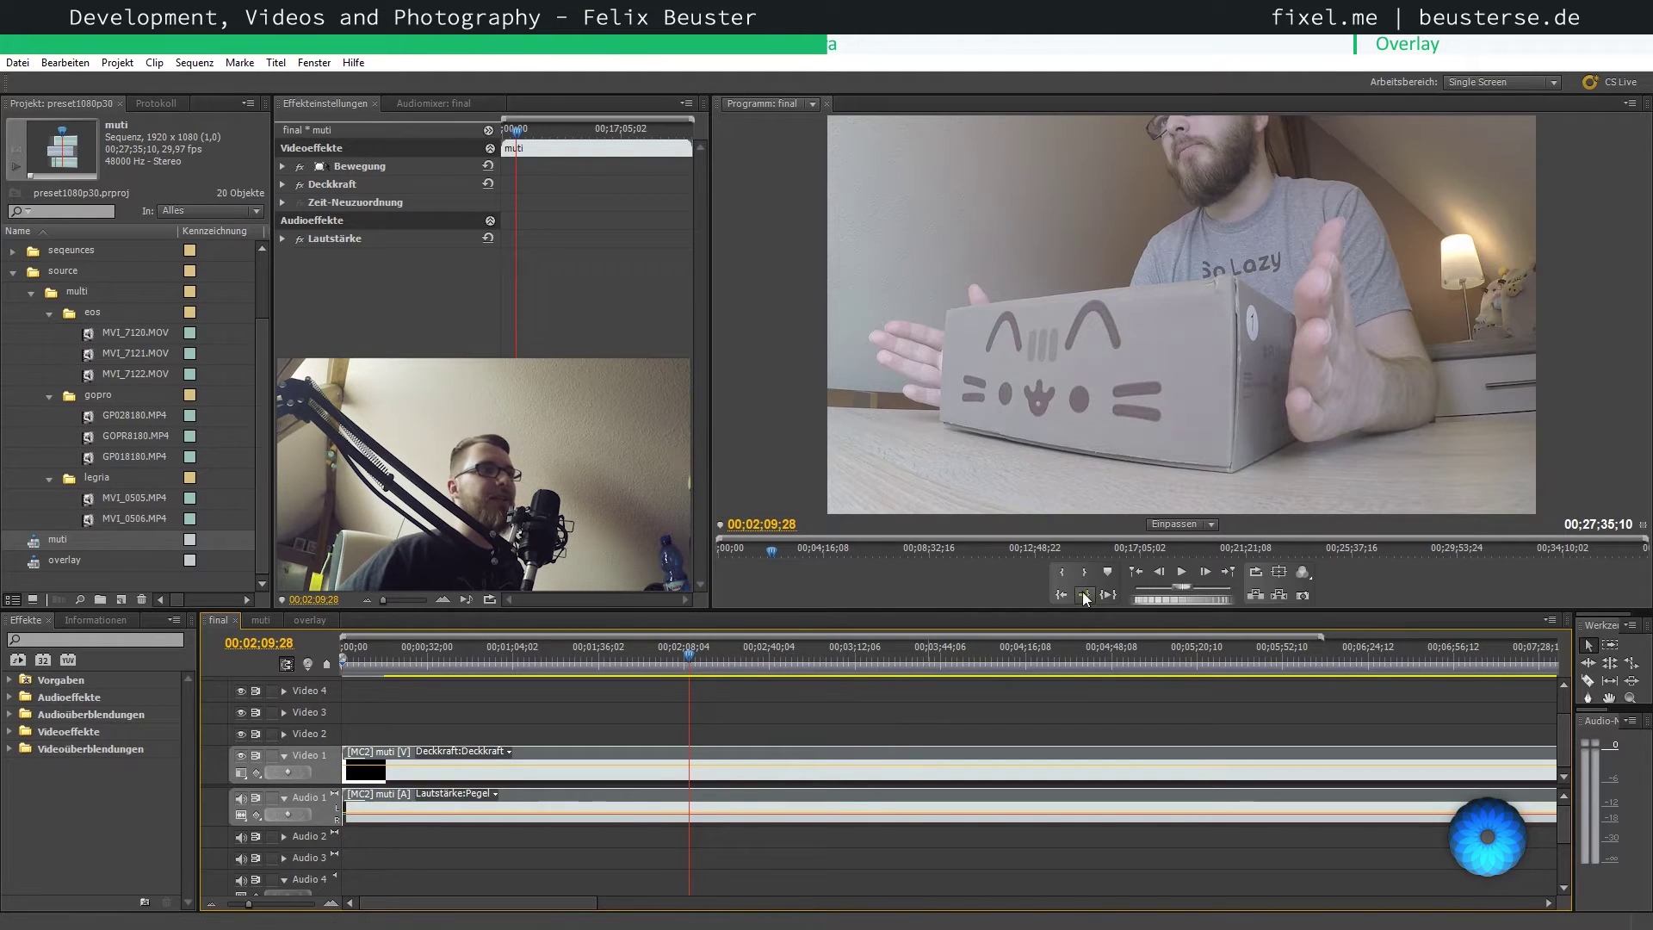
# - Switch the muti clip's angle to camera 3, then back to camera 1
pyautogui.rightClick(771, 752)
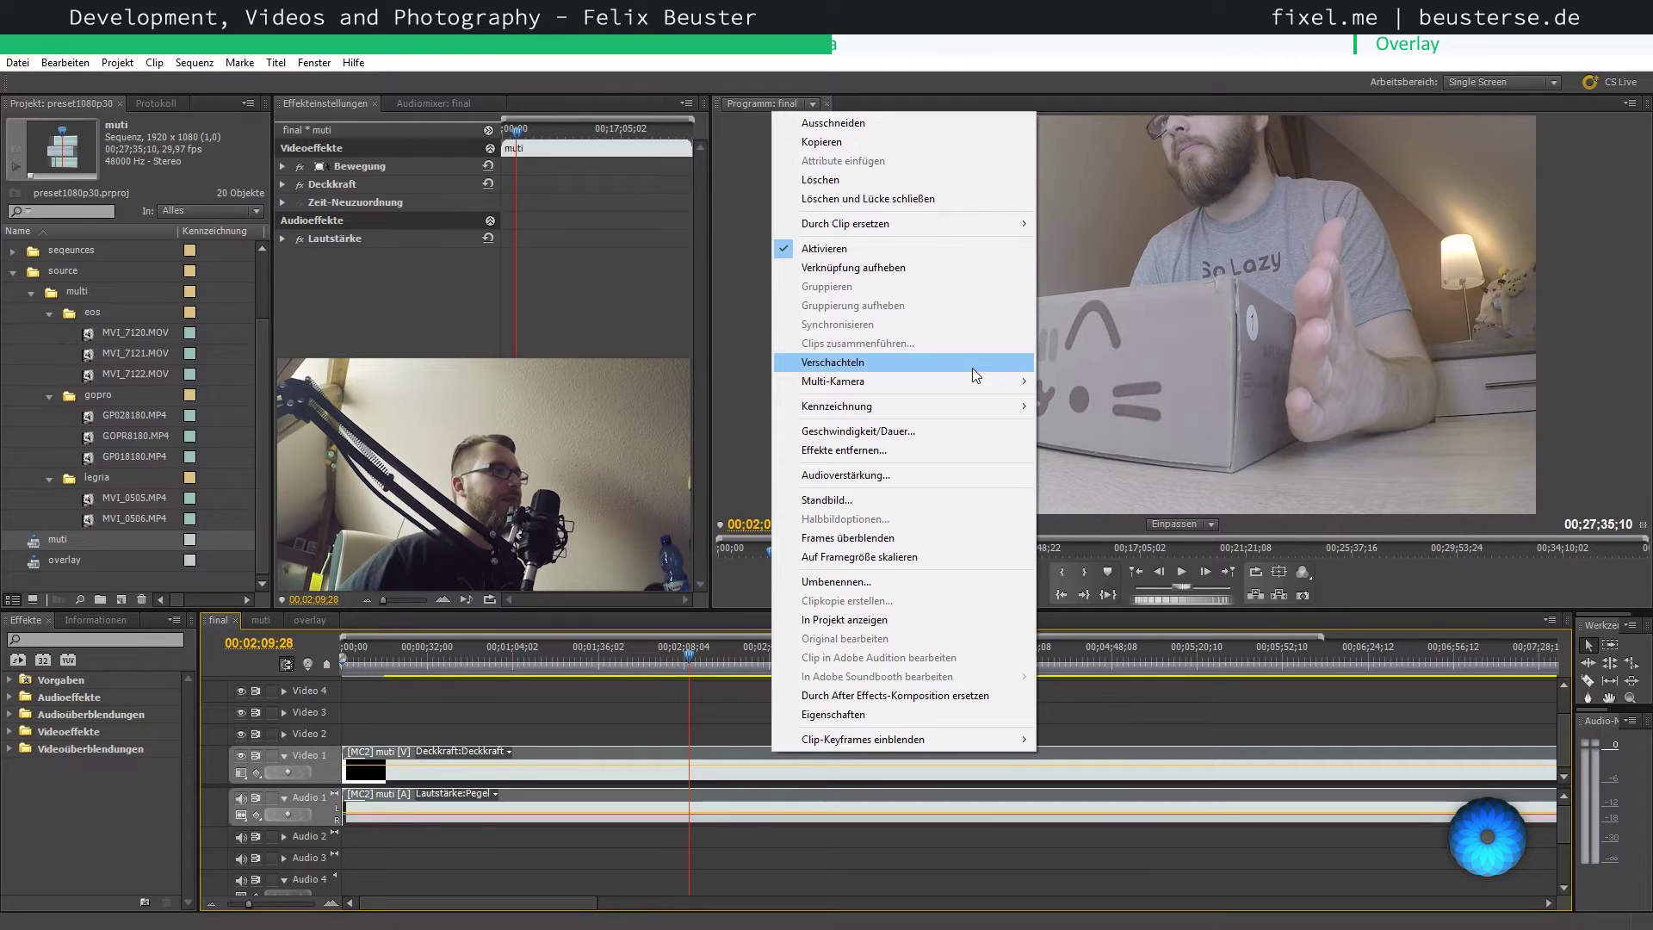
pyautogui.moveTo(969, 380)
pyautogui.click(1071, 446)
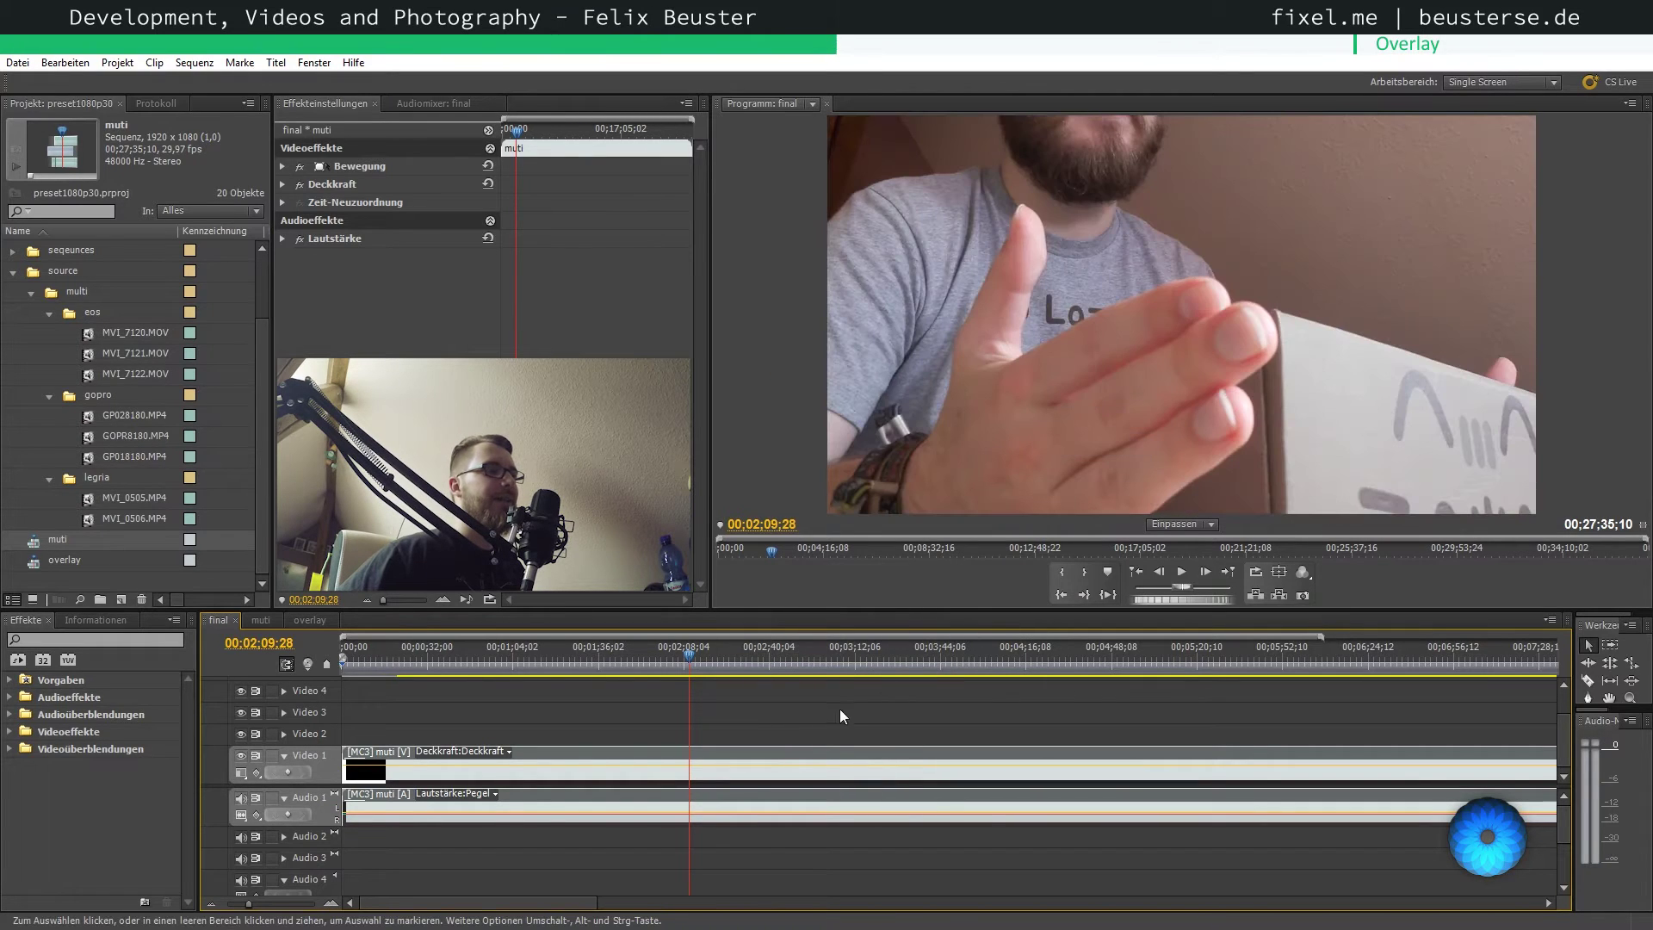
pyautogui.press('1')
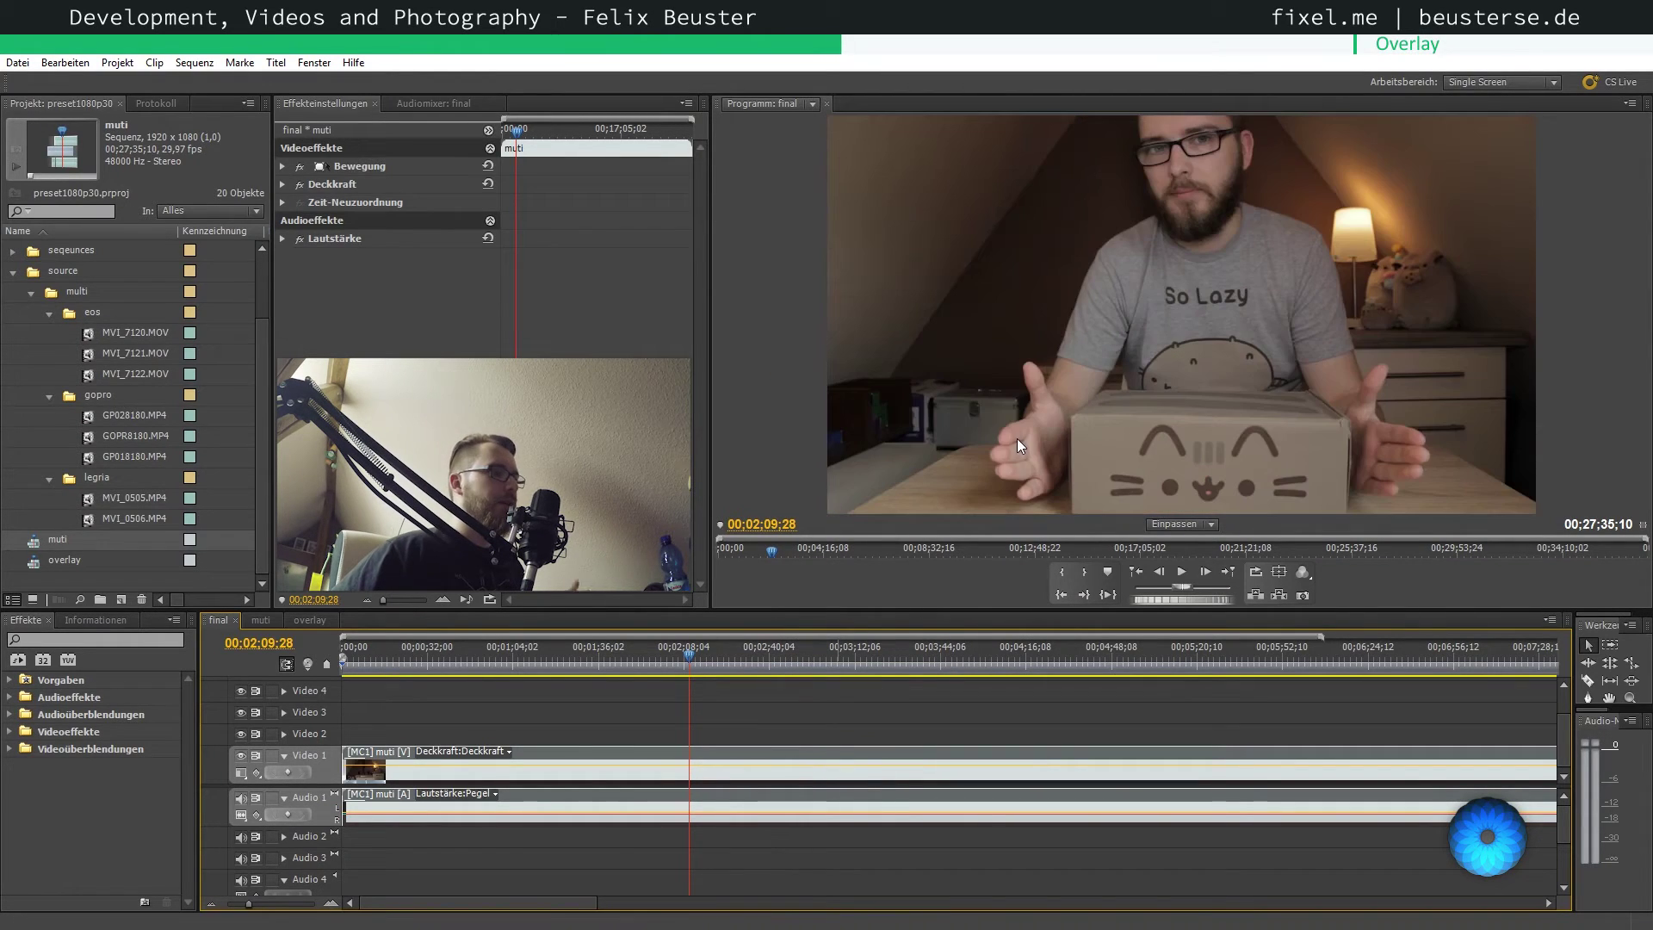
# - Razor the clip at the playhead and set the part after the cut to Kamera 2
pyautogui.press('c')
pyautogui.click(746, 765)
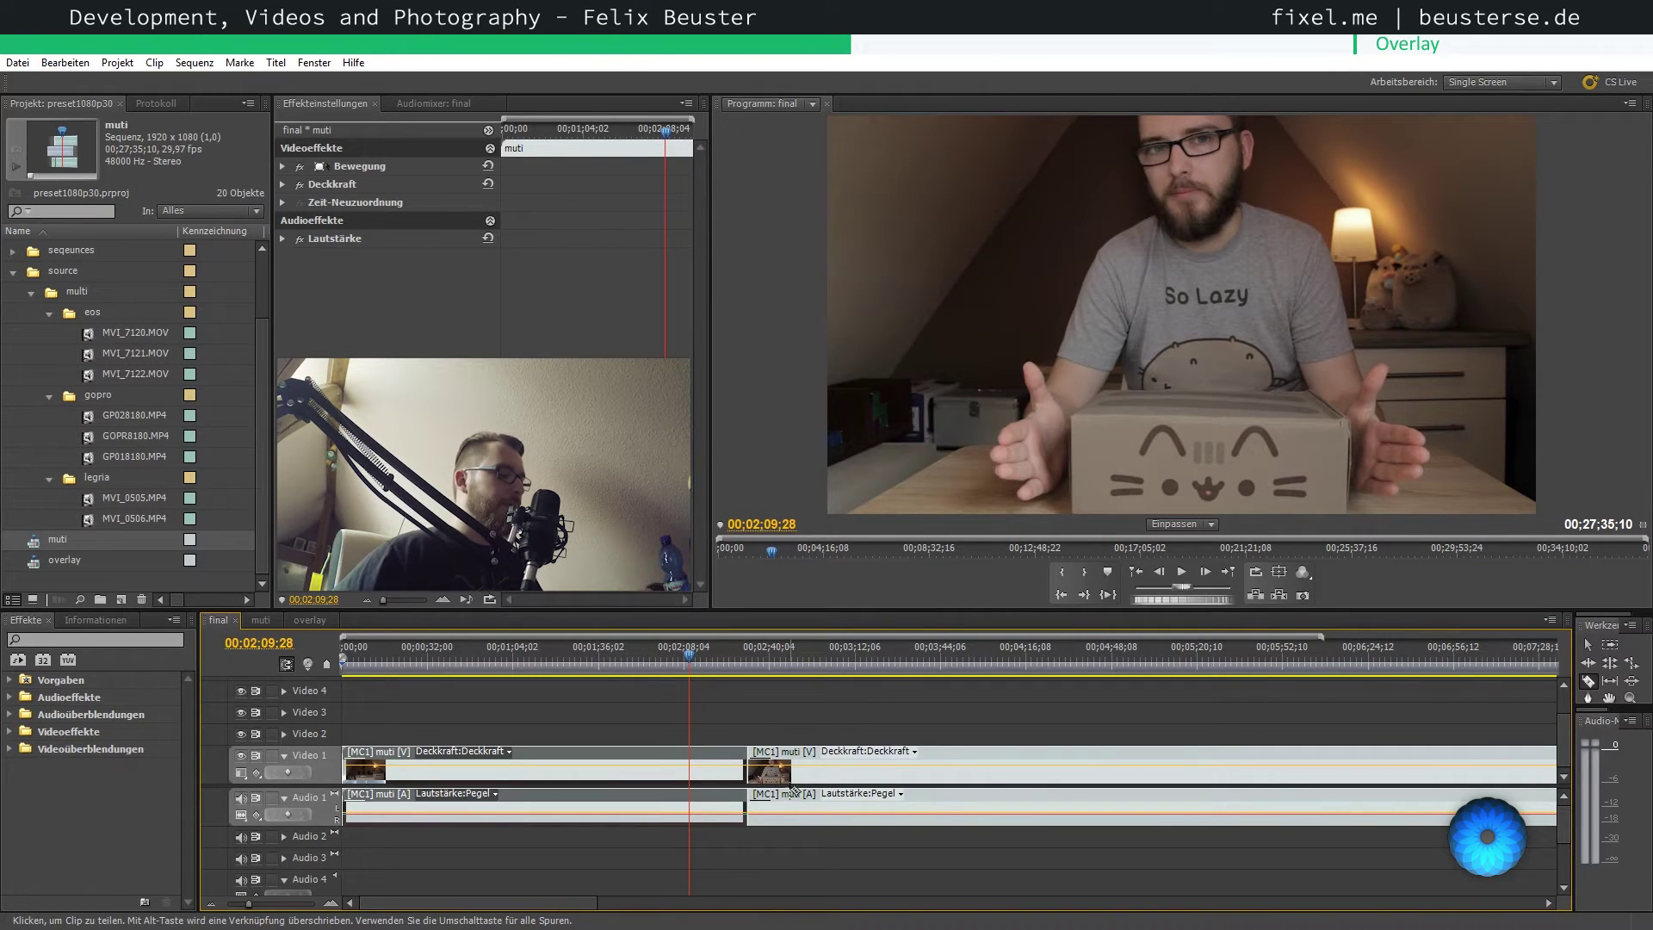
pyautogui.press('v')
pyautogui.rightClick(932, 749)
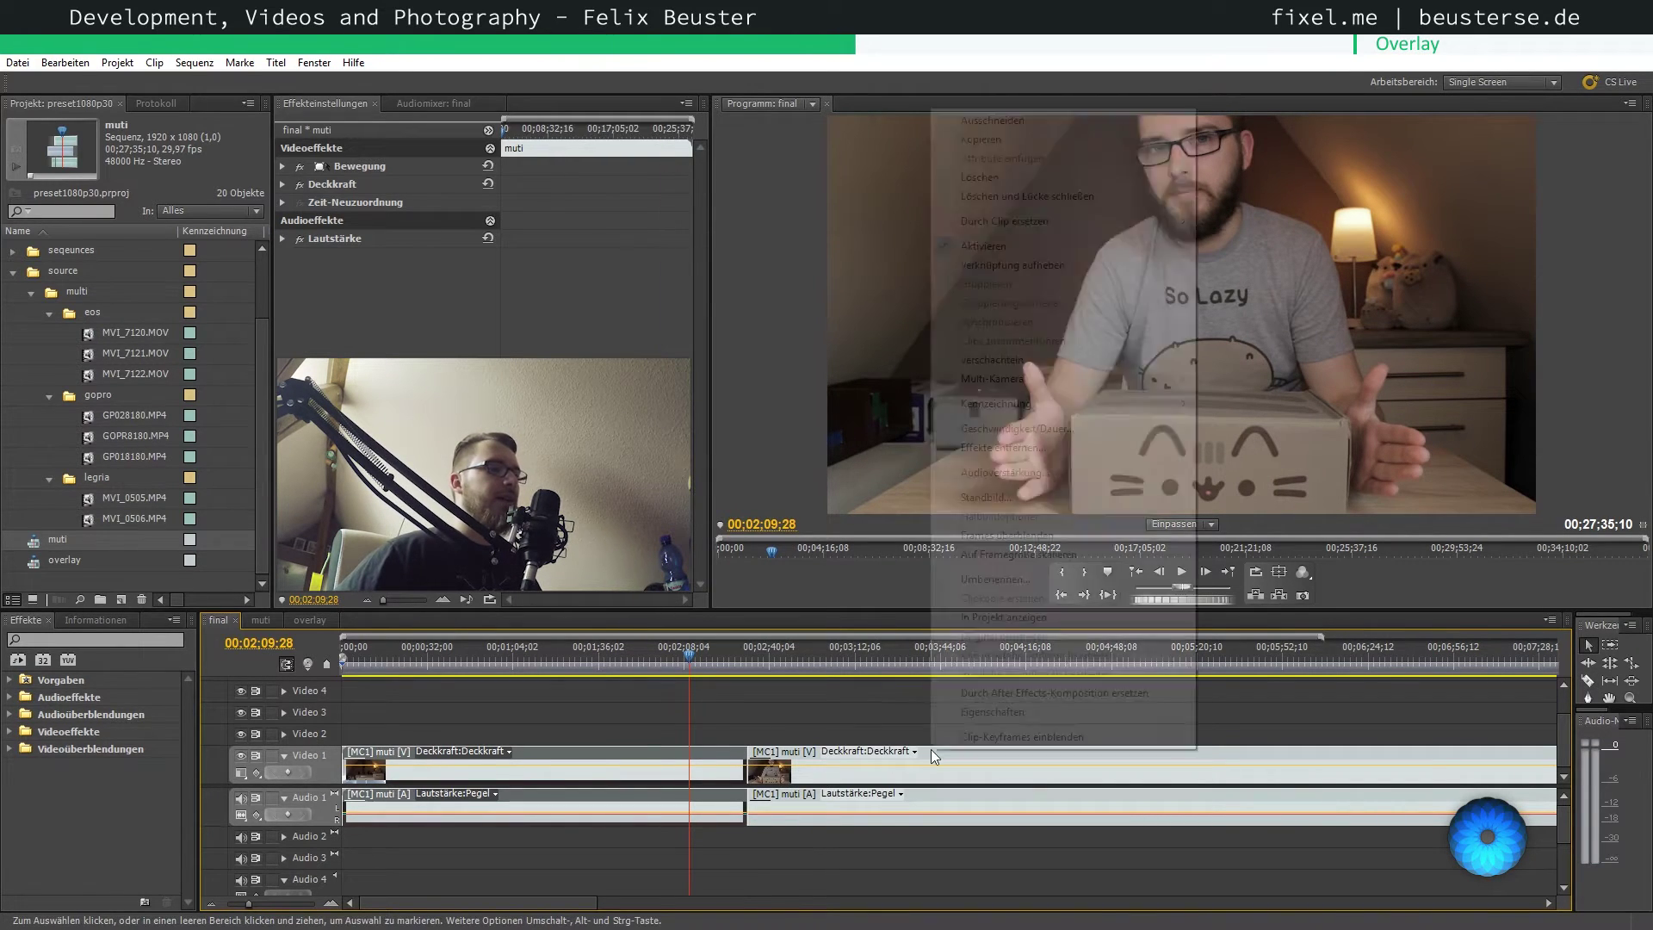
pyautogui.moveTo(1123, 378)
pyautogui.click(1242, 421)
# - Play back across the new cut, then move the playhead ahead to 00:03:34:21
pyautogui.click(737, 654)
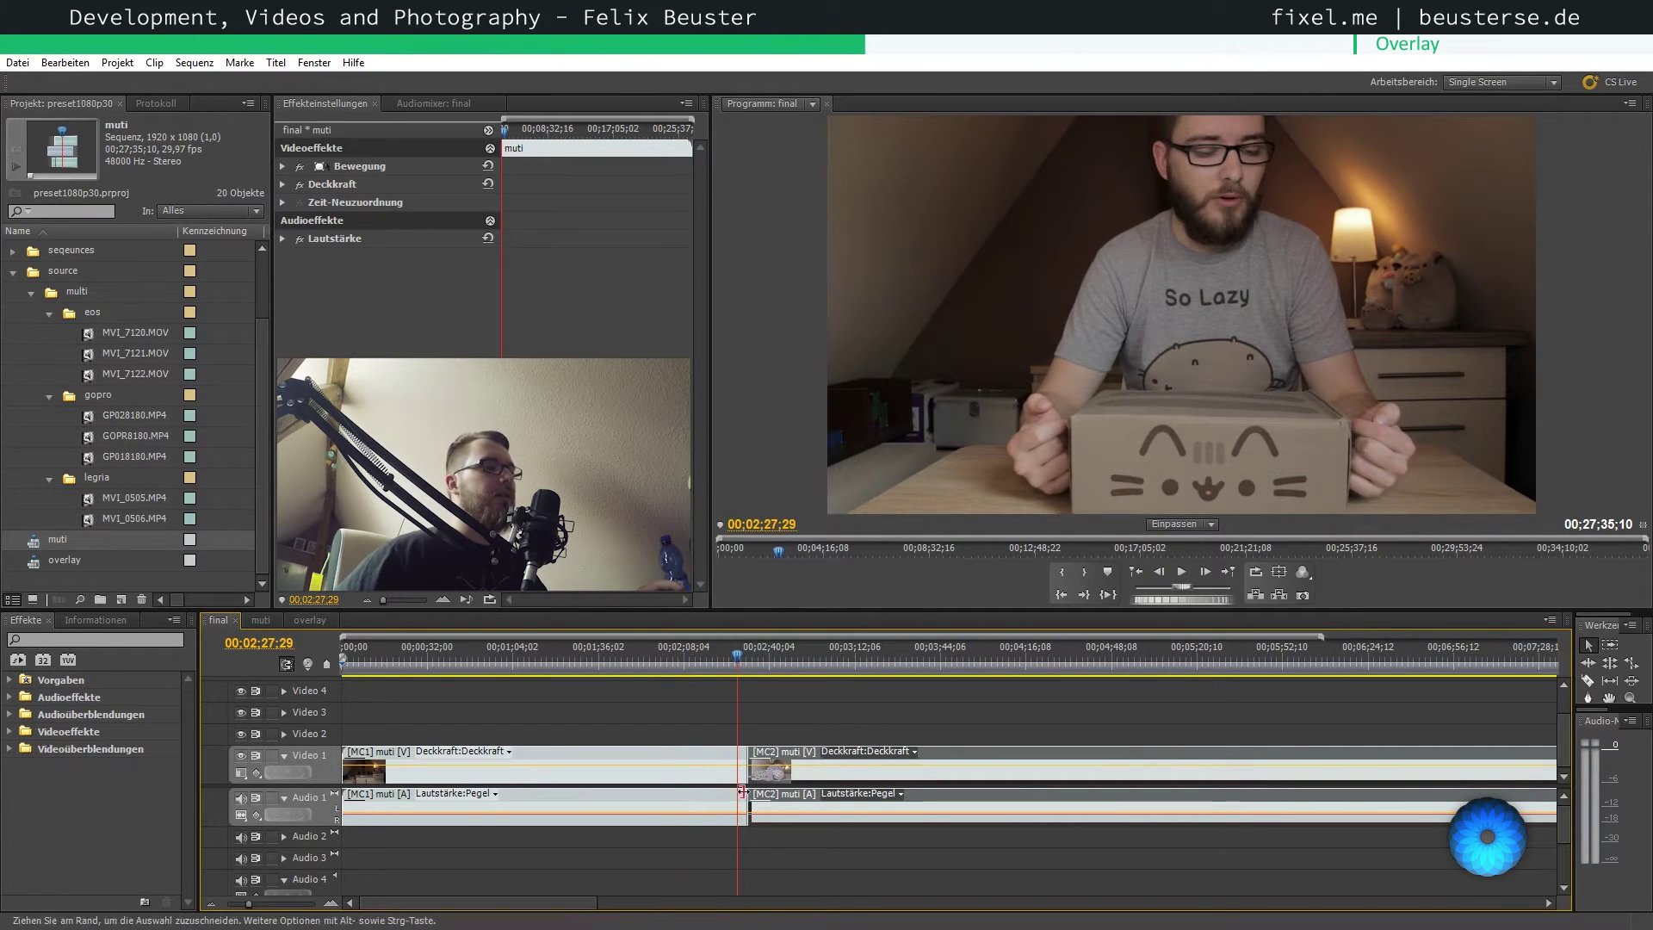
pyautogui.press('space')
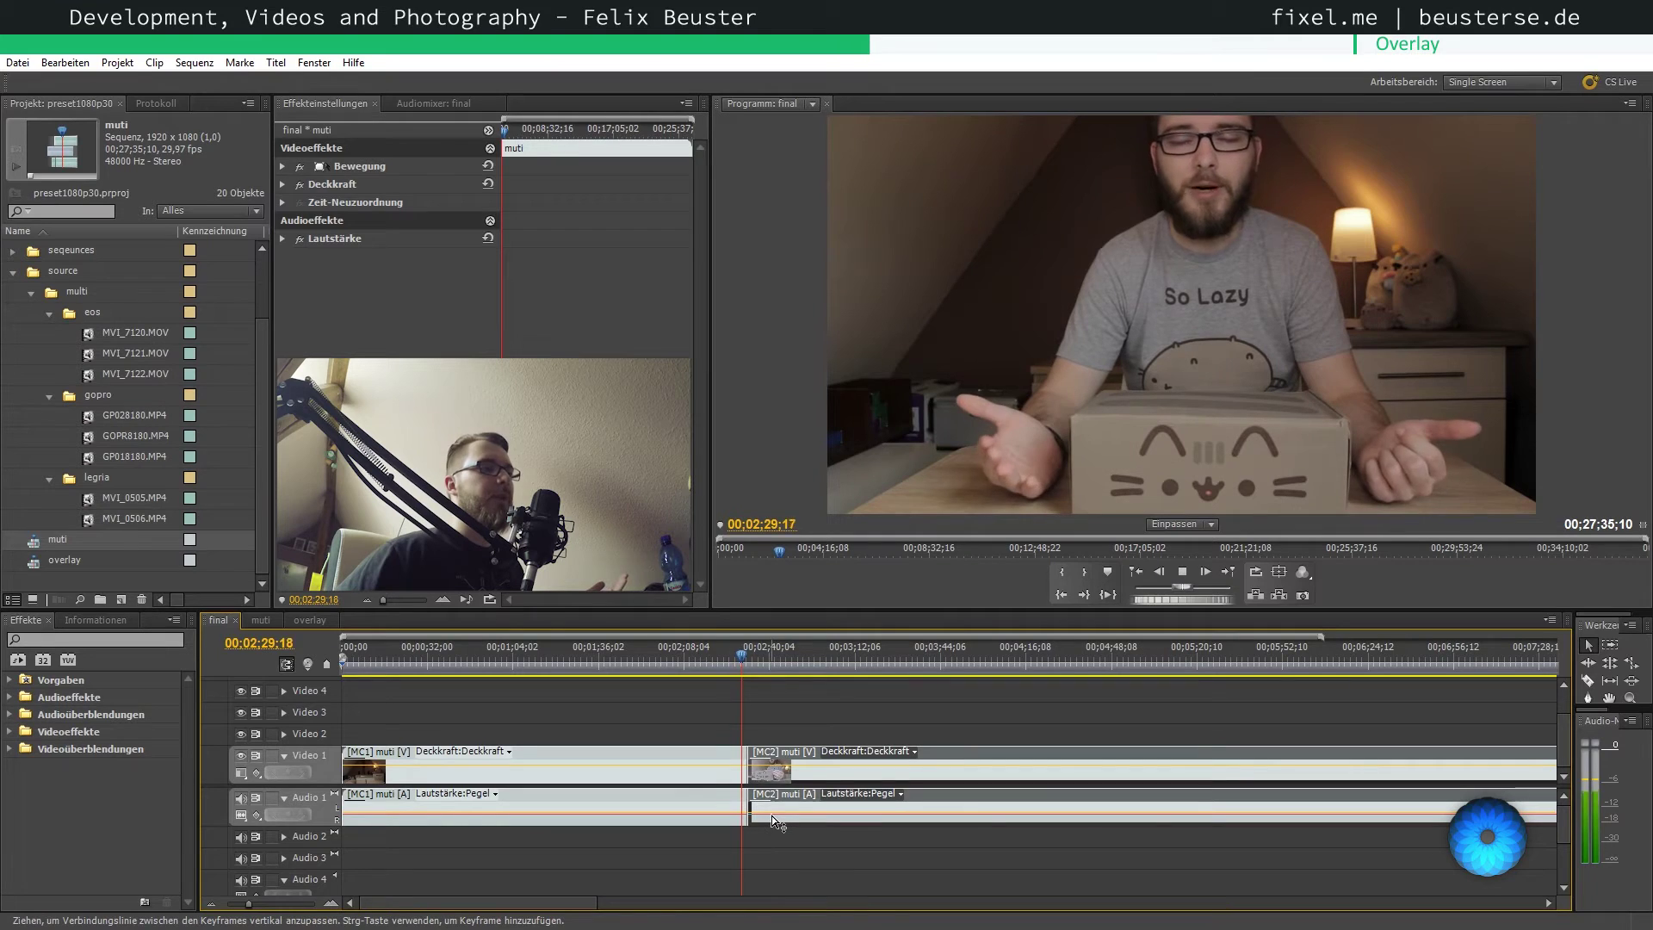
pyautogui.moveTo(771, 814)
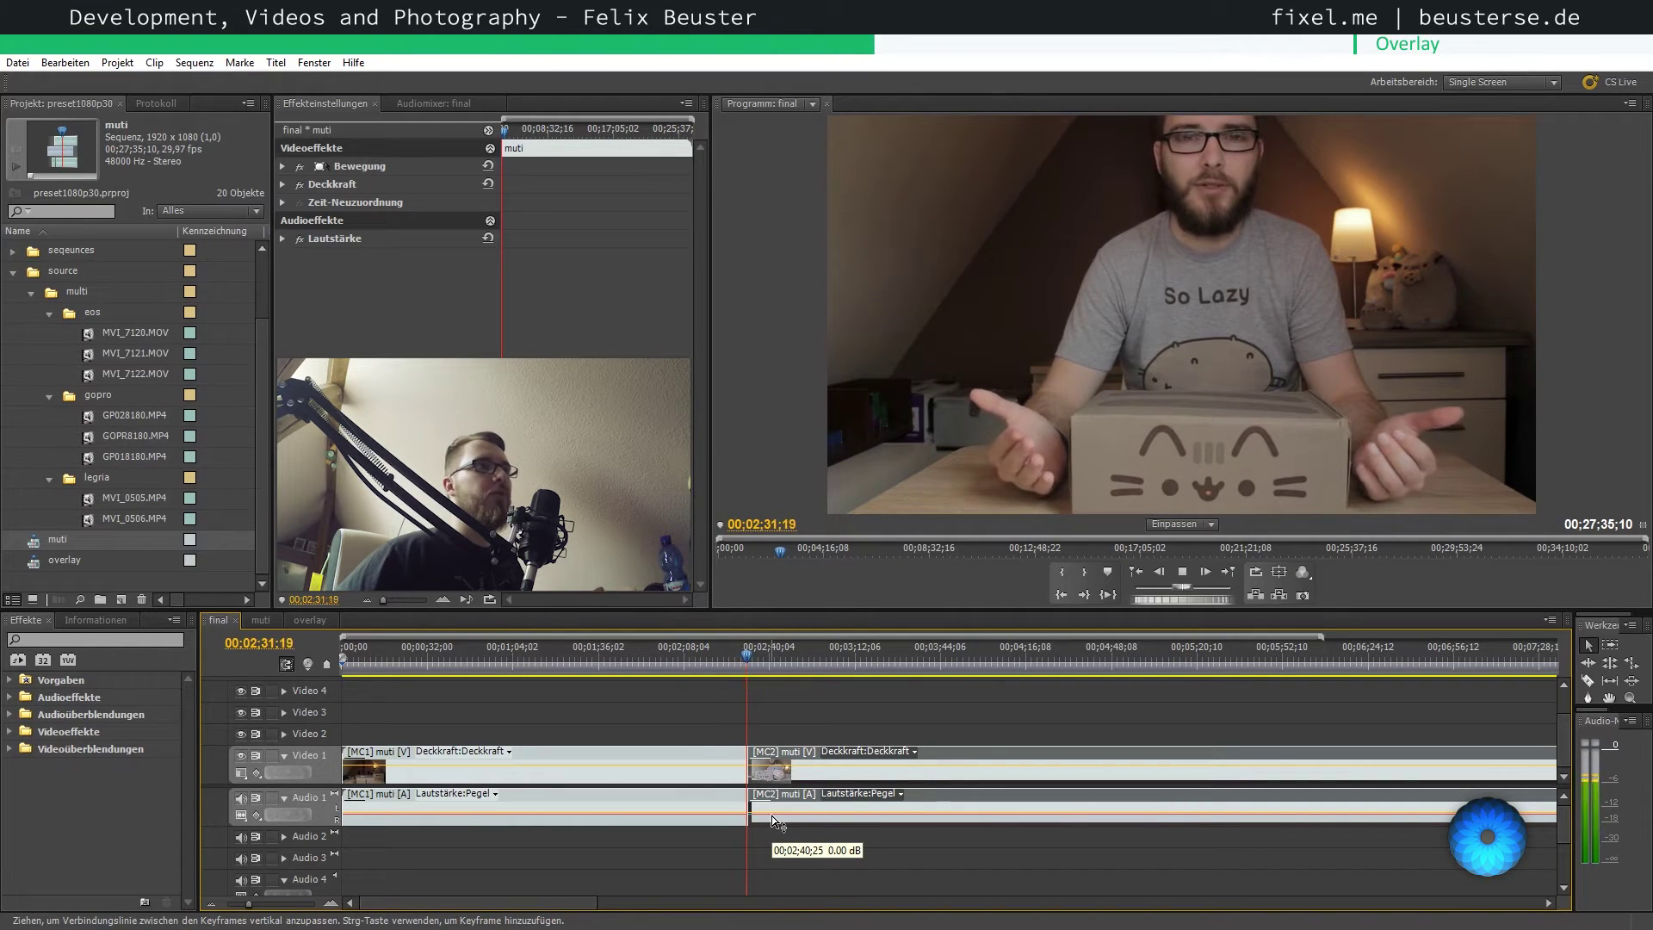
pyautogui.click(811, 715)
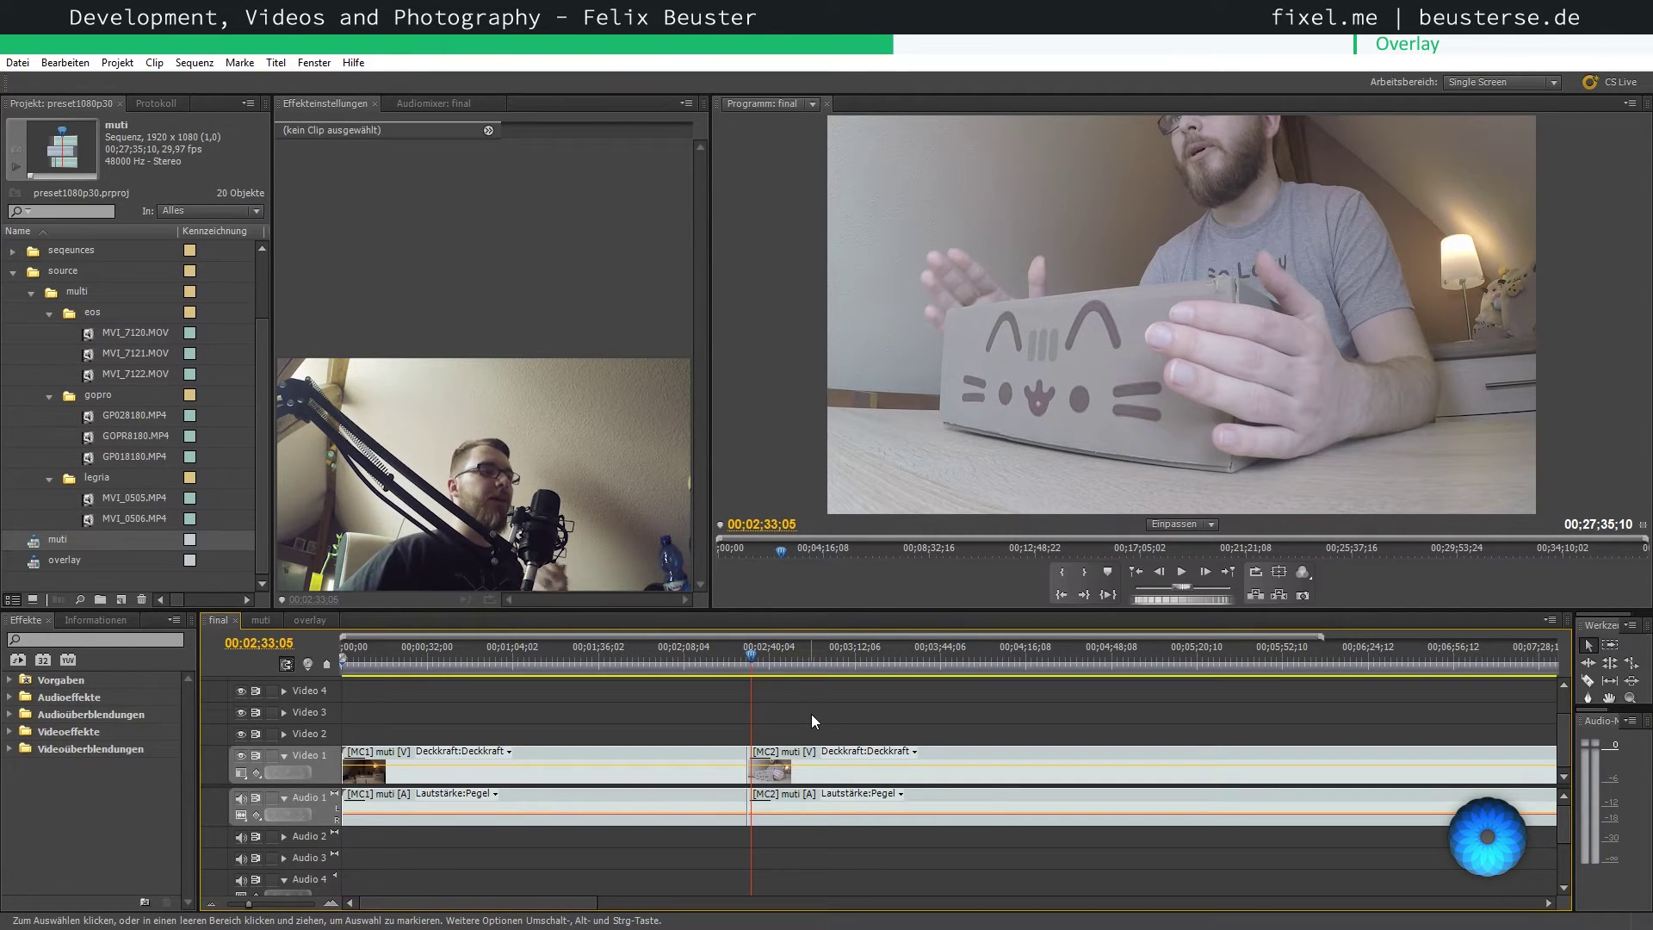
pyautogui.moveTo(901, 656); pyautogui.dragTo(916, 661)
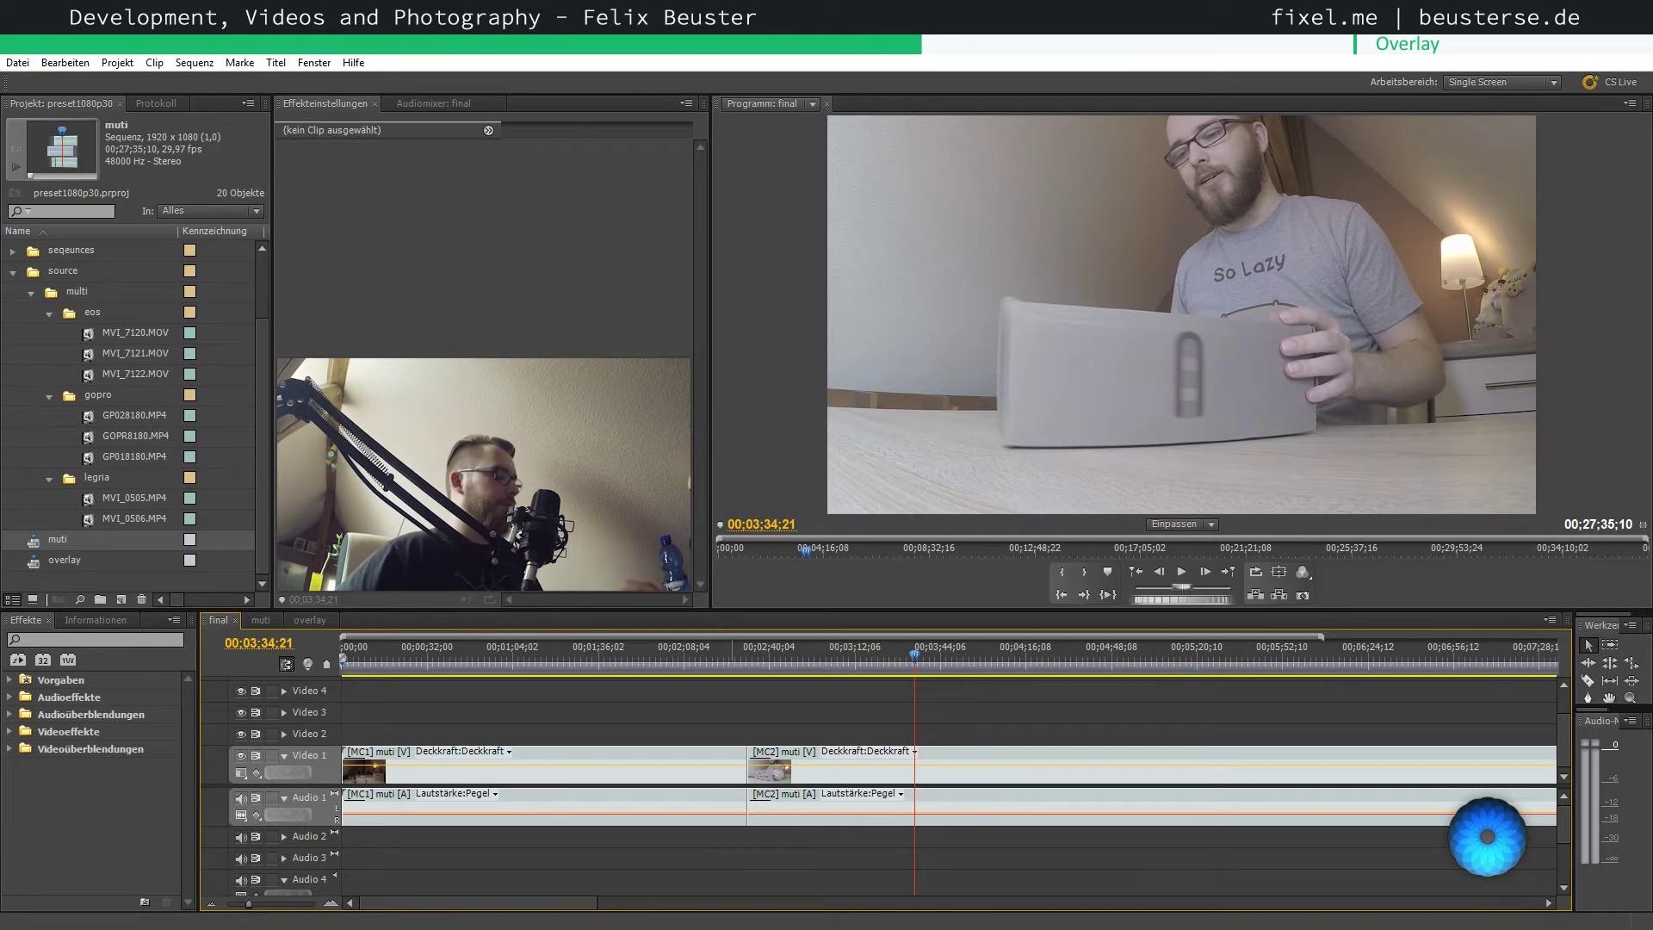
# - Undo the camera 2 cut and open the Multi-Camera Monitor from the Window menu
pyautogui.hotkey('ctrl', 'z')
pyautogui.click(299, 68)
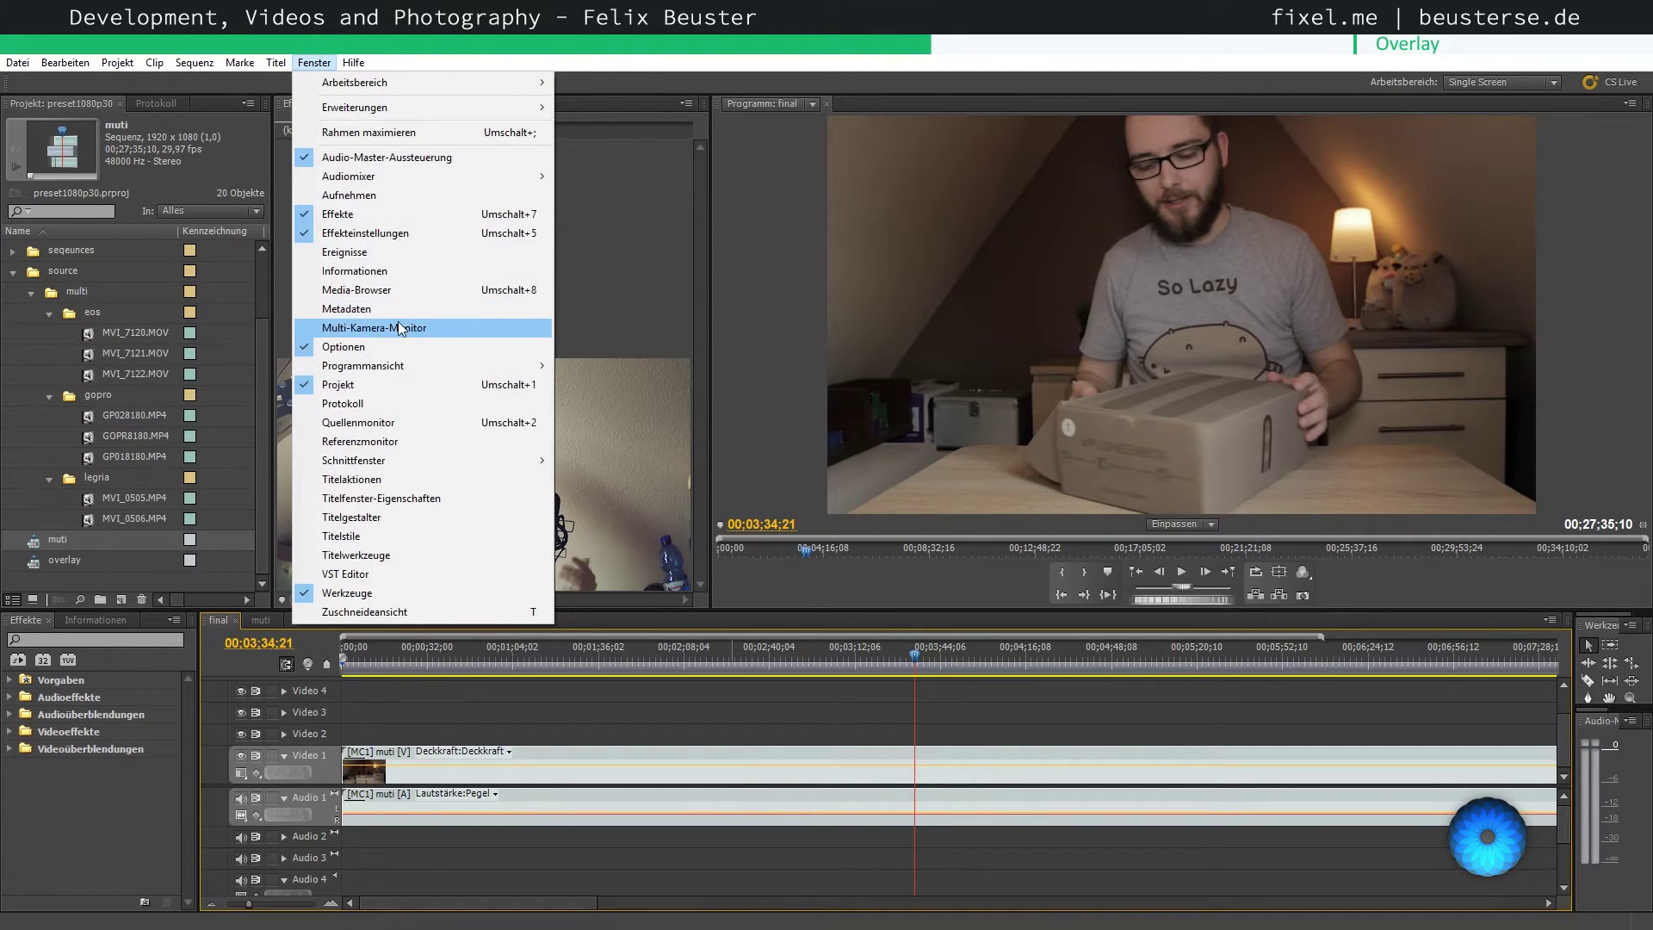
pyautogui.click(400, 327)
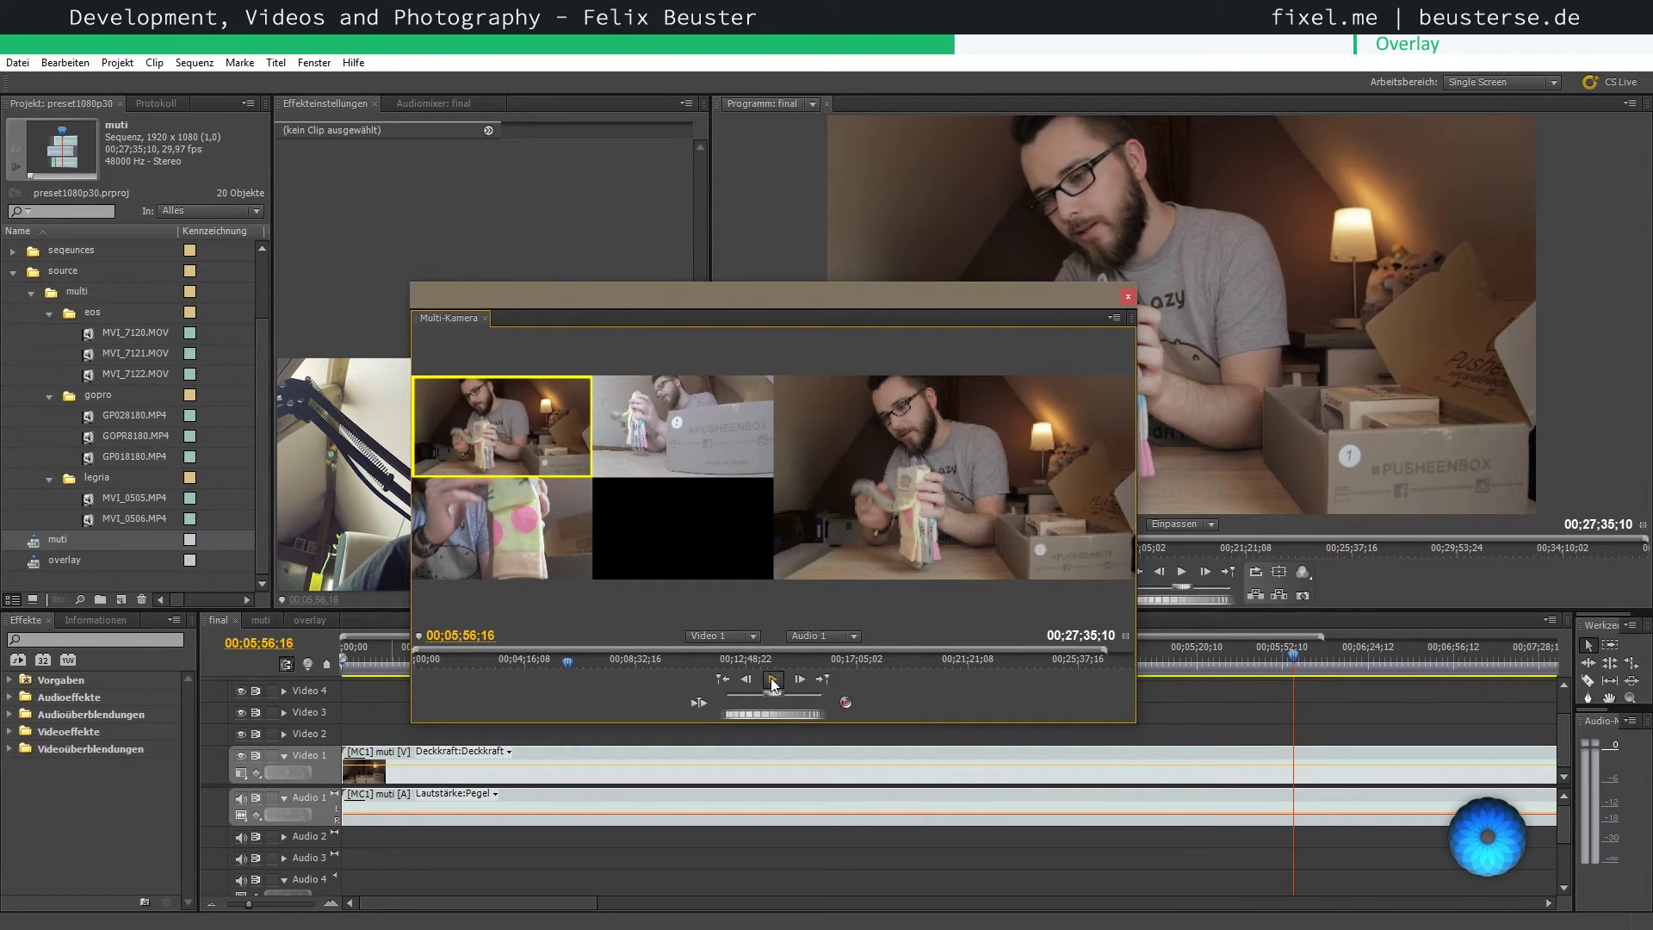
# - During playback, record live cuts to cameras 2, 3, 1 and 2, then stop and close the monitor
pyautogui.click(773, 682)
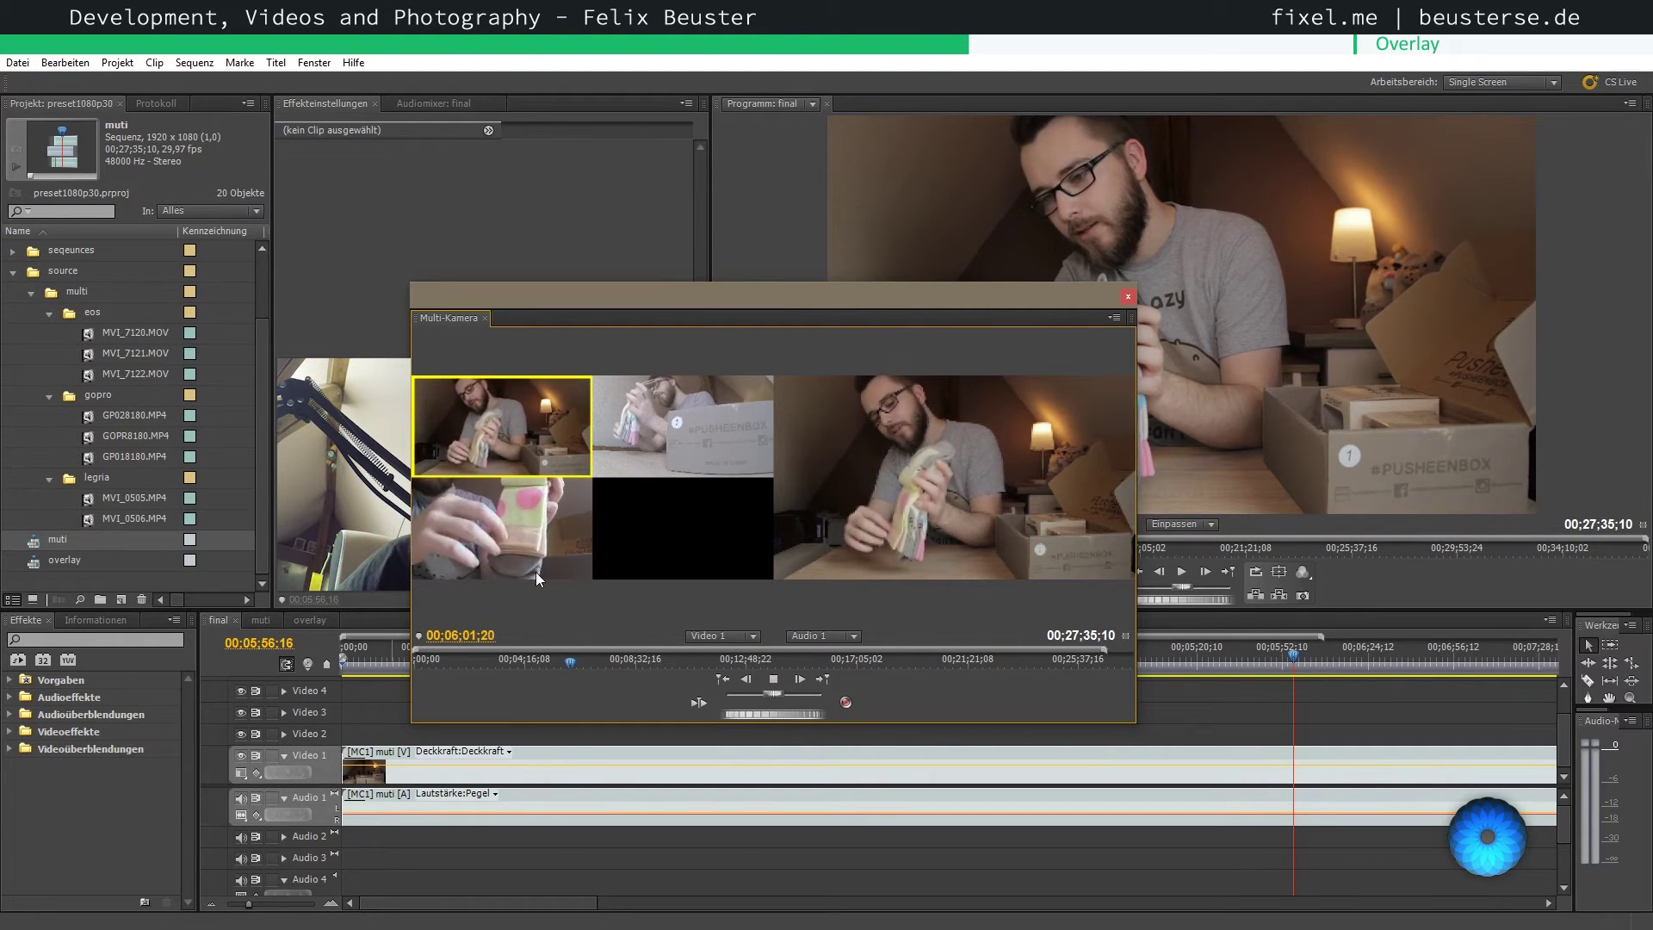
pyautogui.click(632, 417)
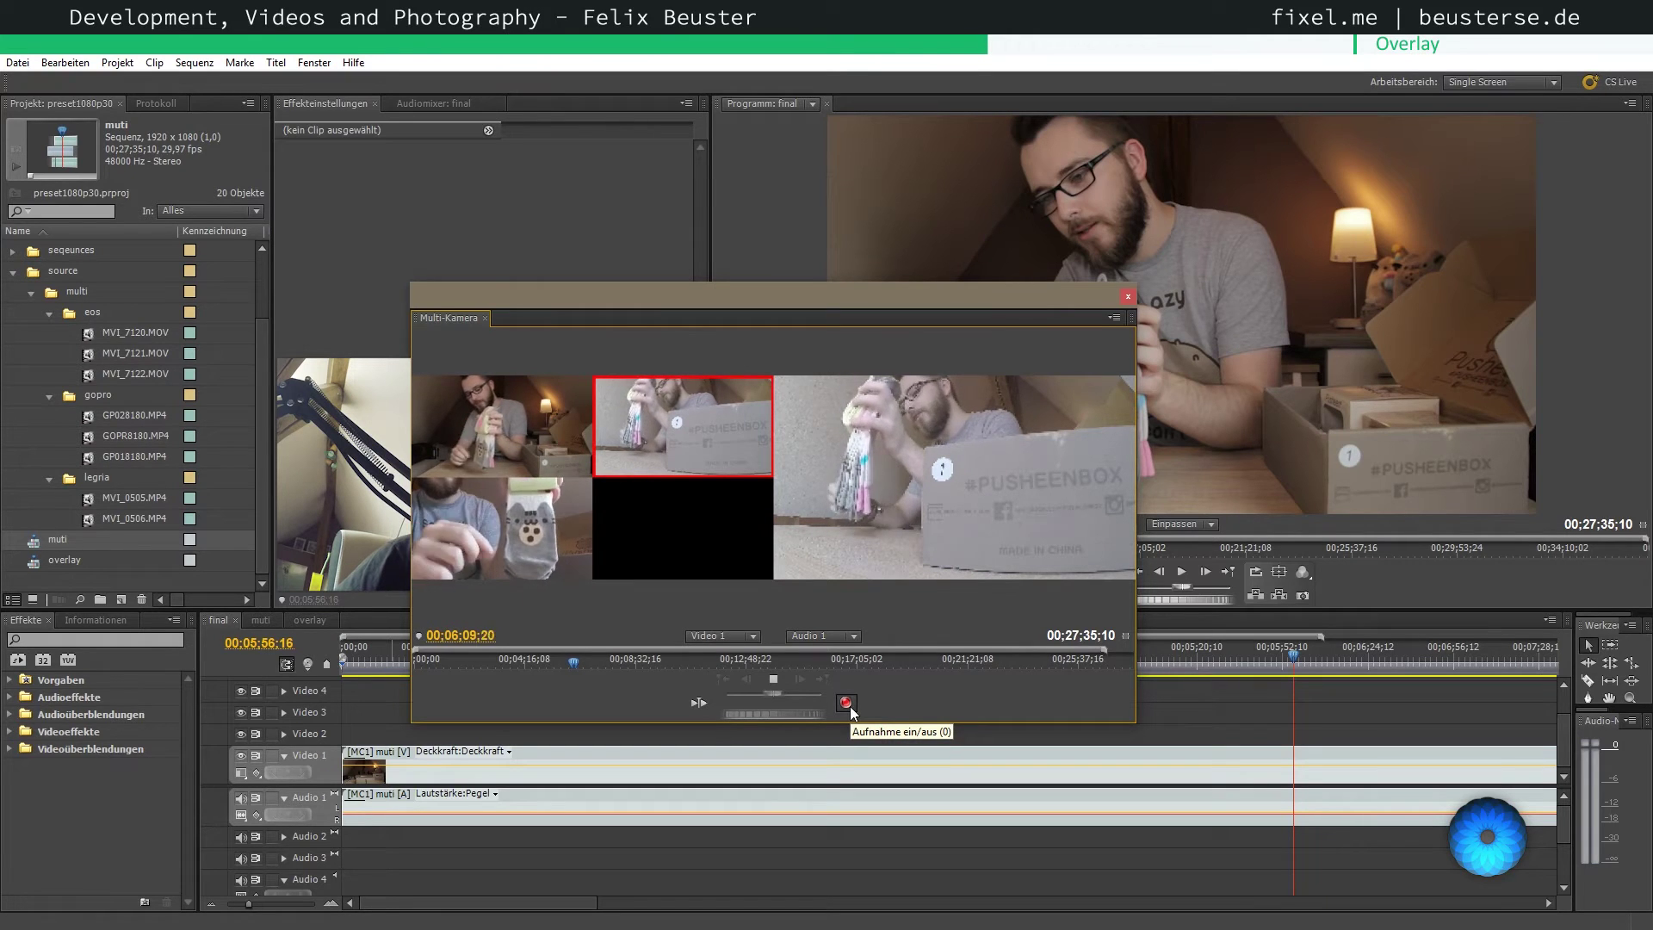
pyautogui.click(515, 534)
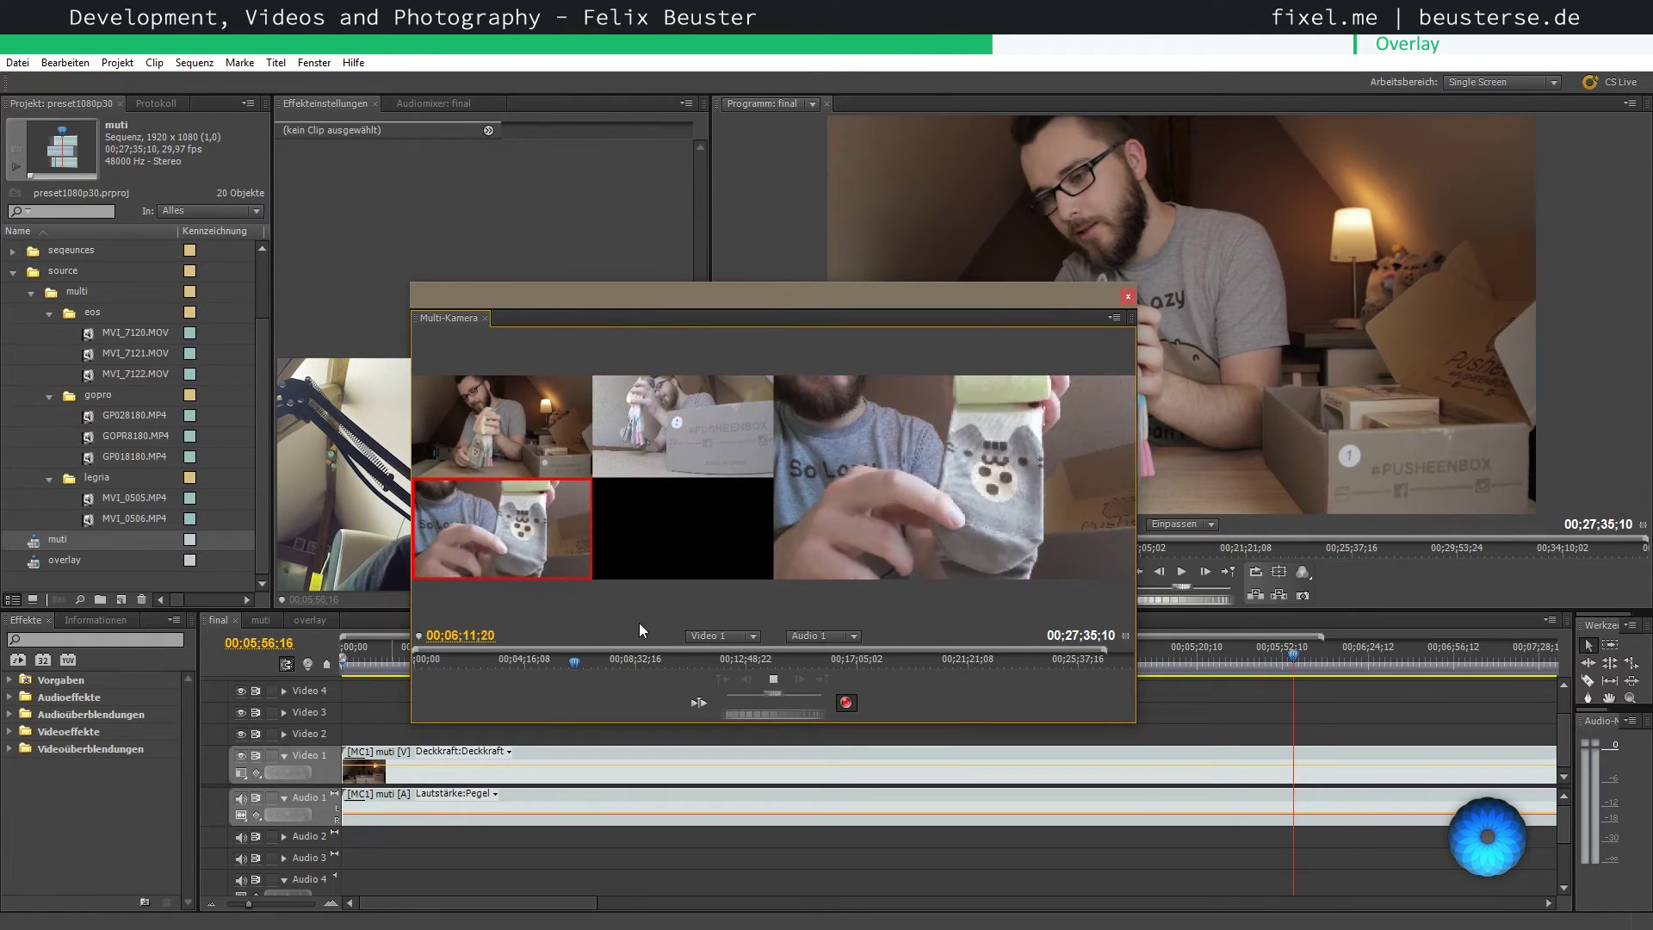
pyautogui.click(521, 422)
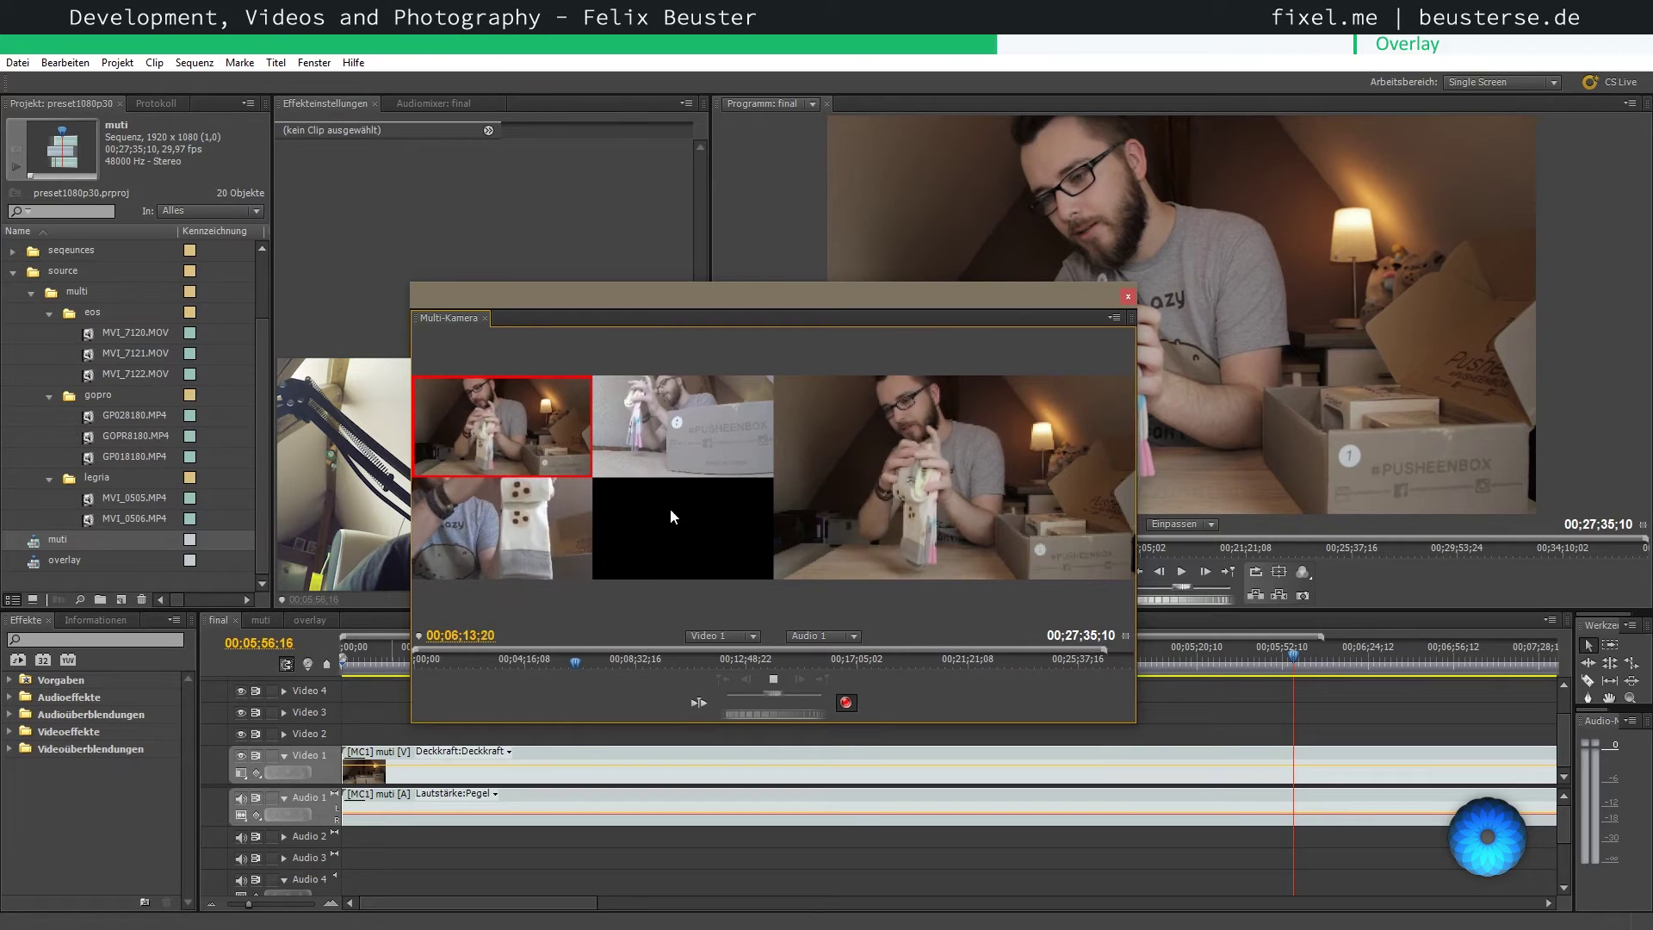
pyautogui.click(715, 429)
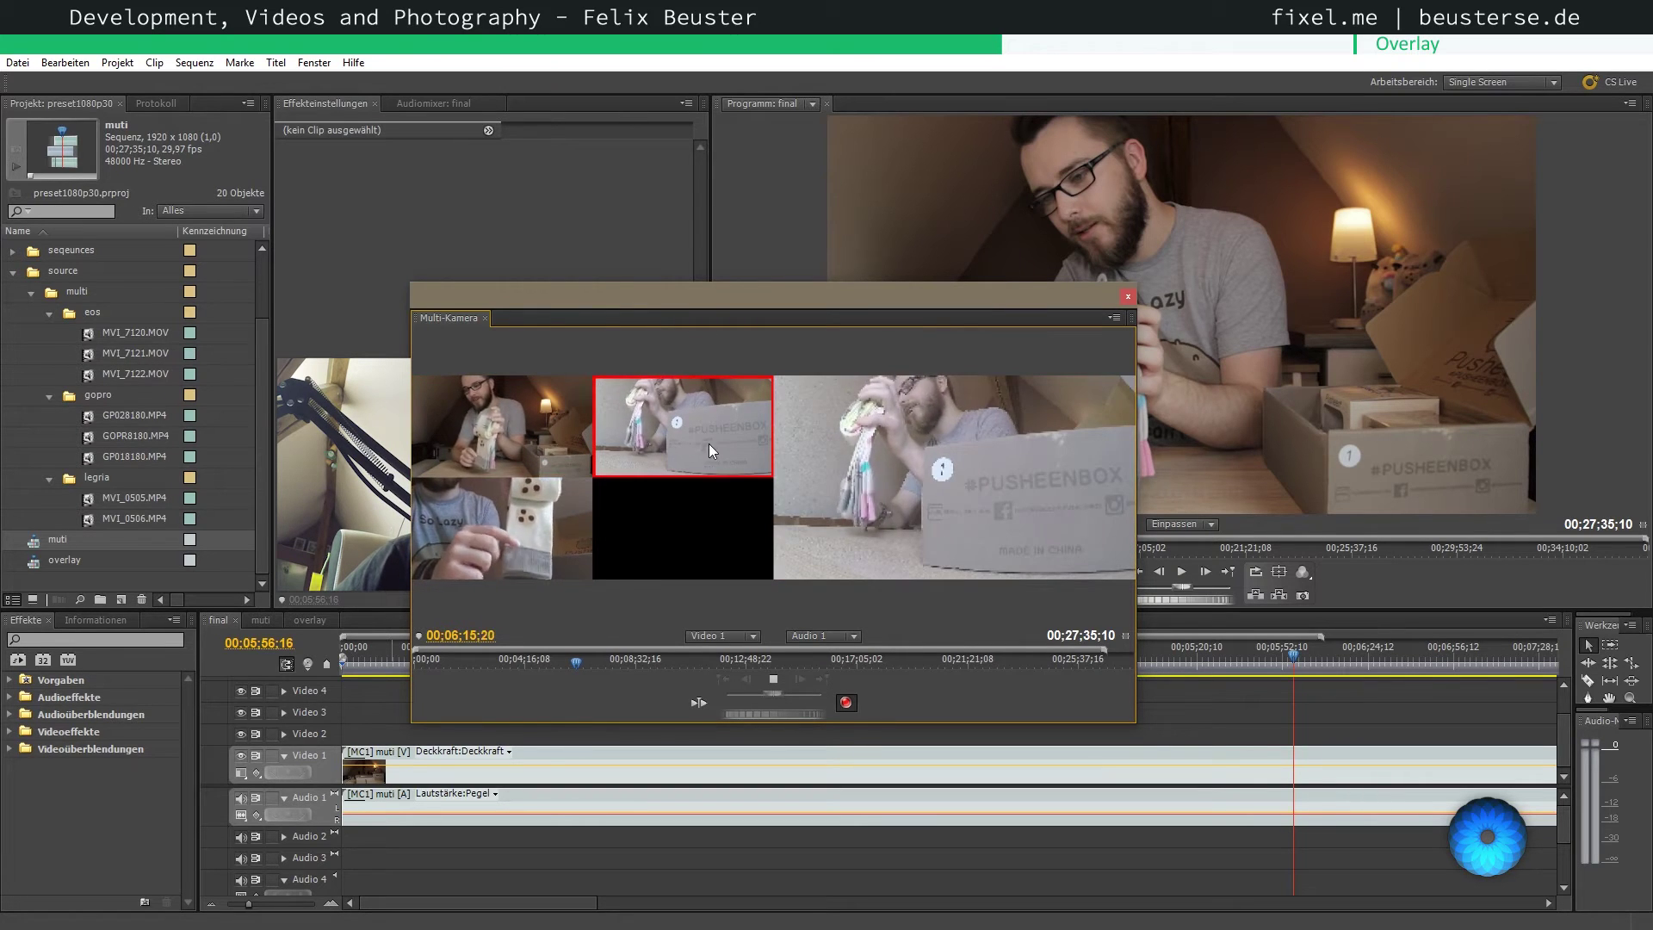
pyautogui.click(777, 684)
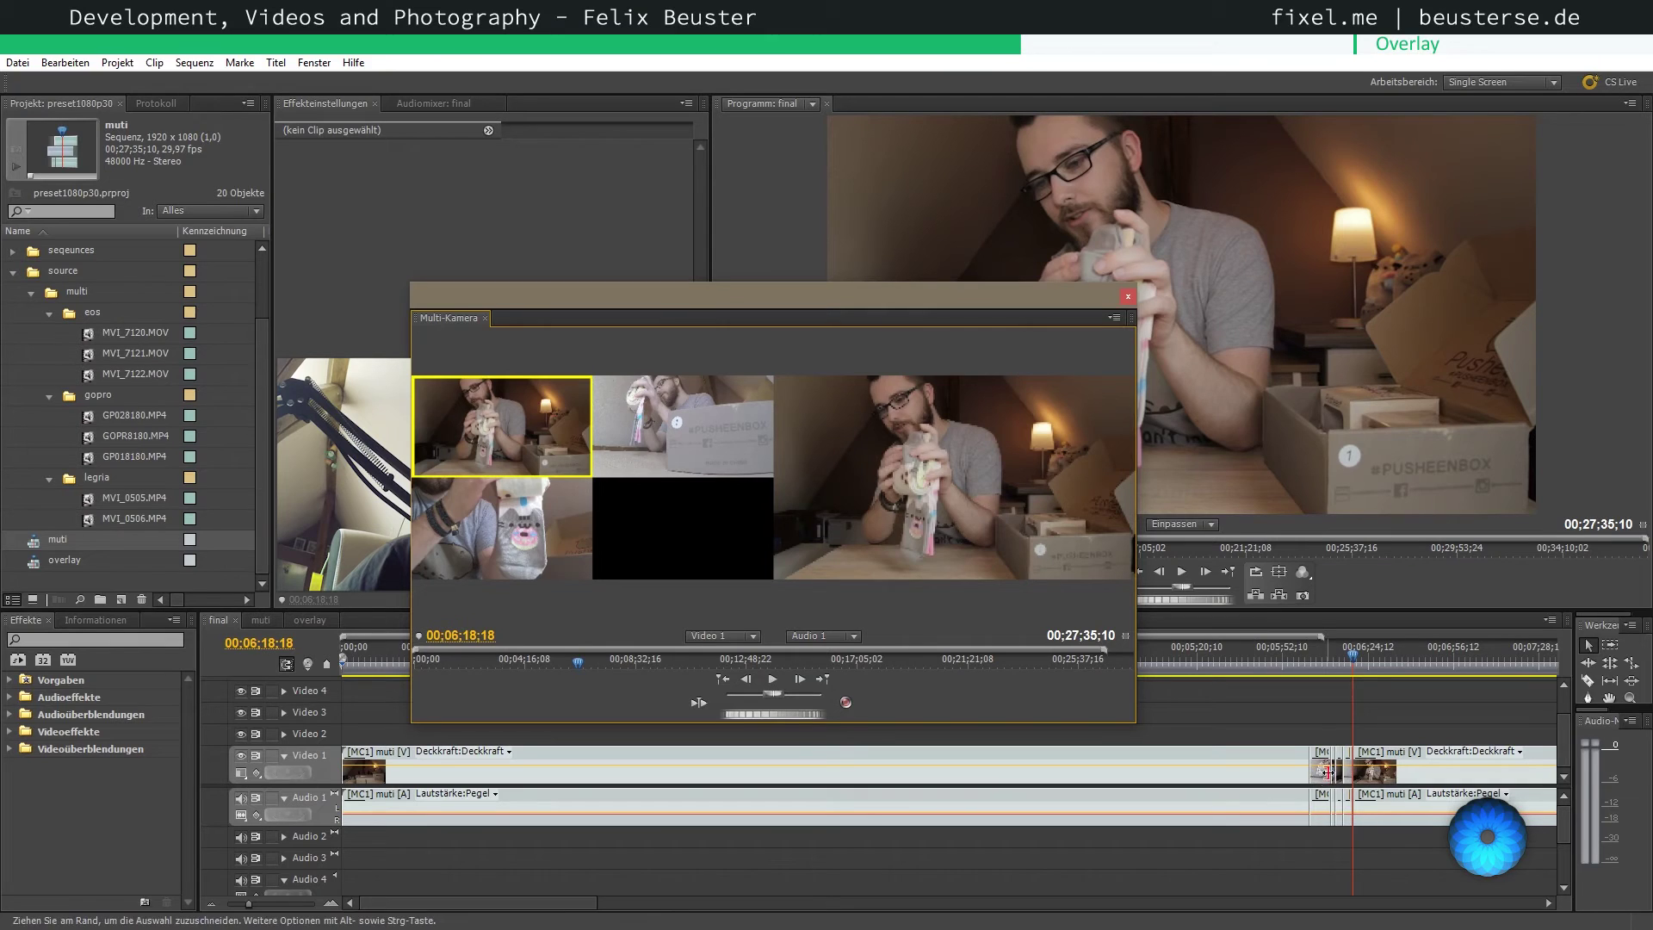
pyautogui.click(1128, 296)
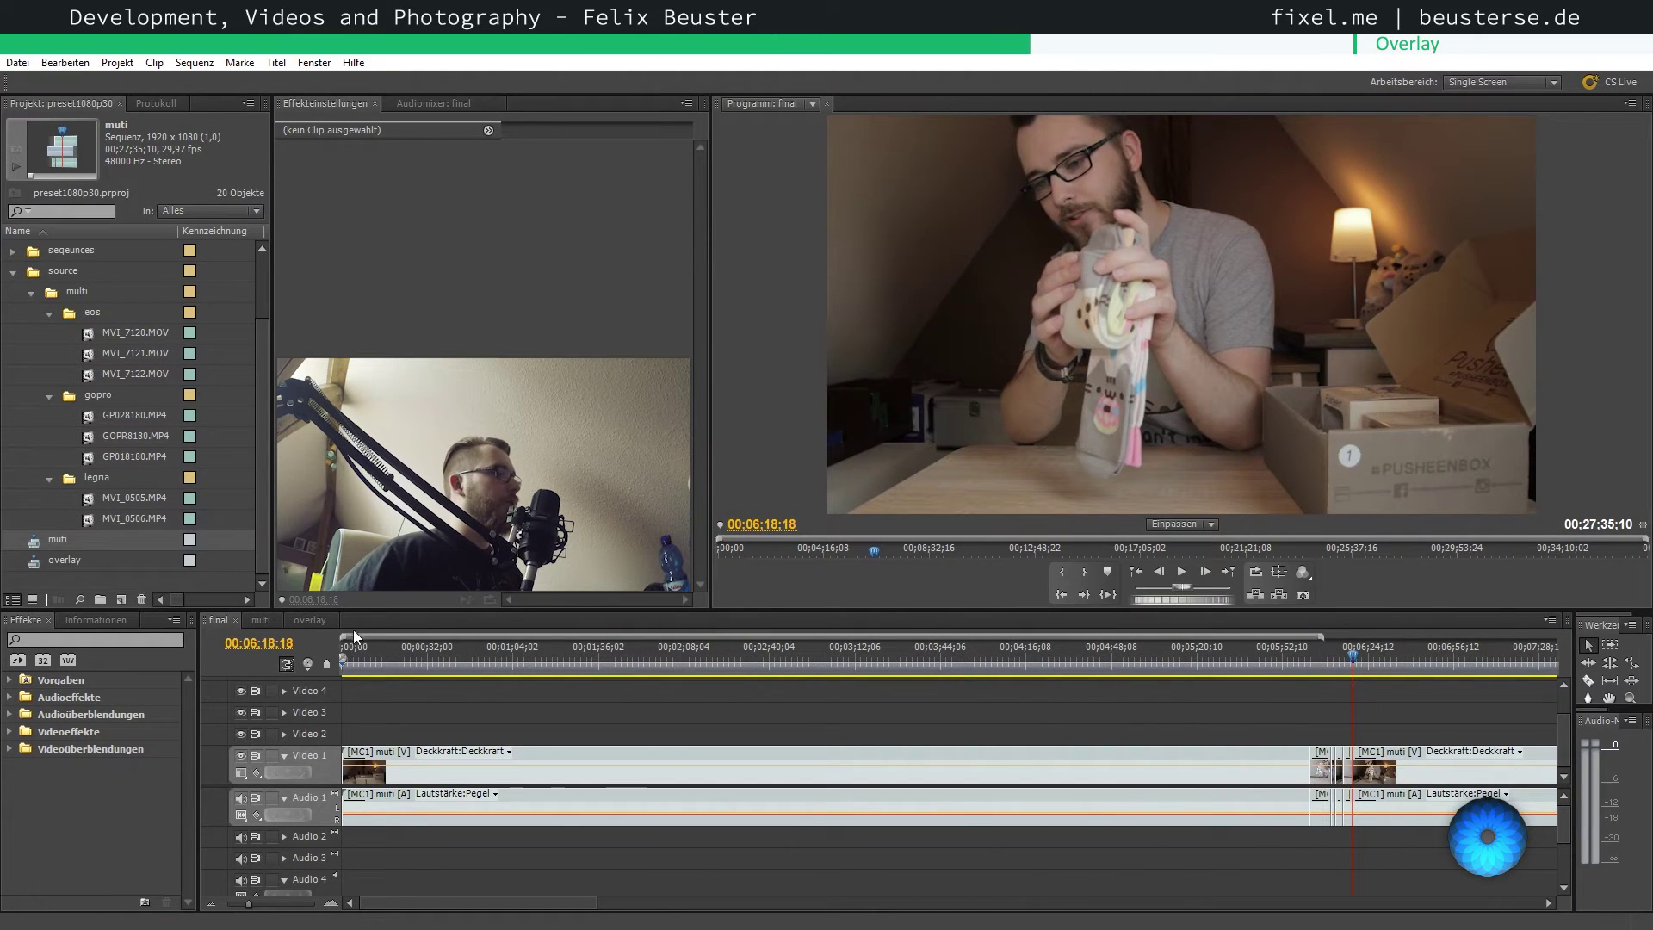
# - Zoom the timeline in, play the new cuts from around 06;02, then reopen the multi-camera monitor
pyautogui.press('=')
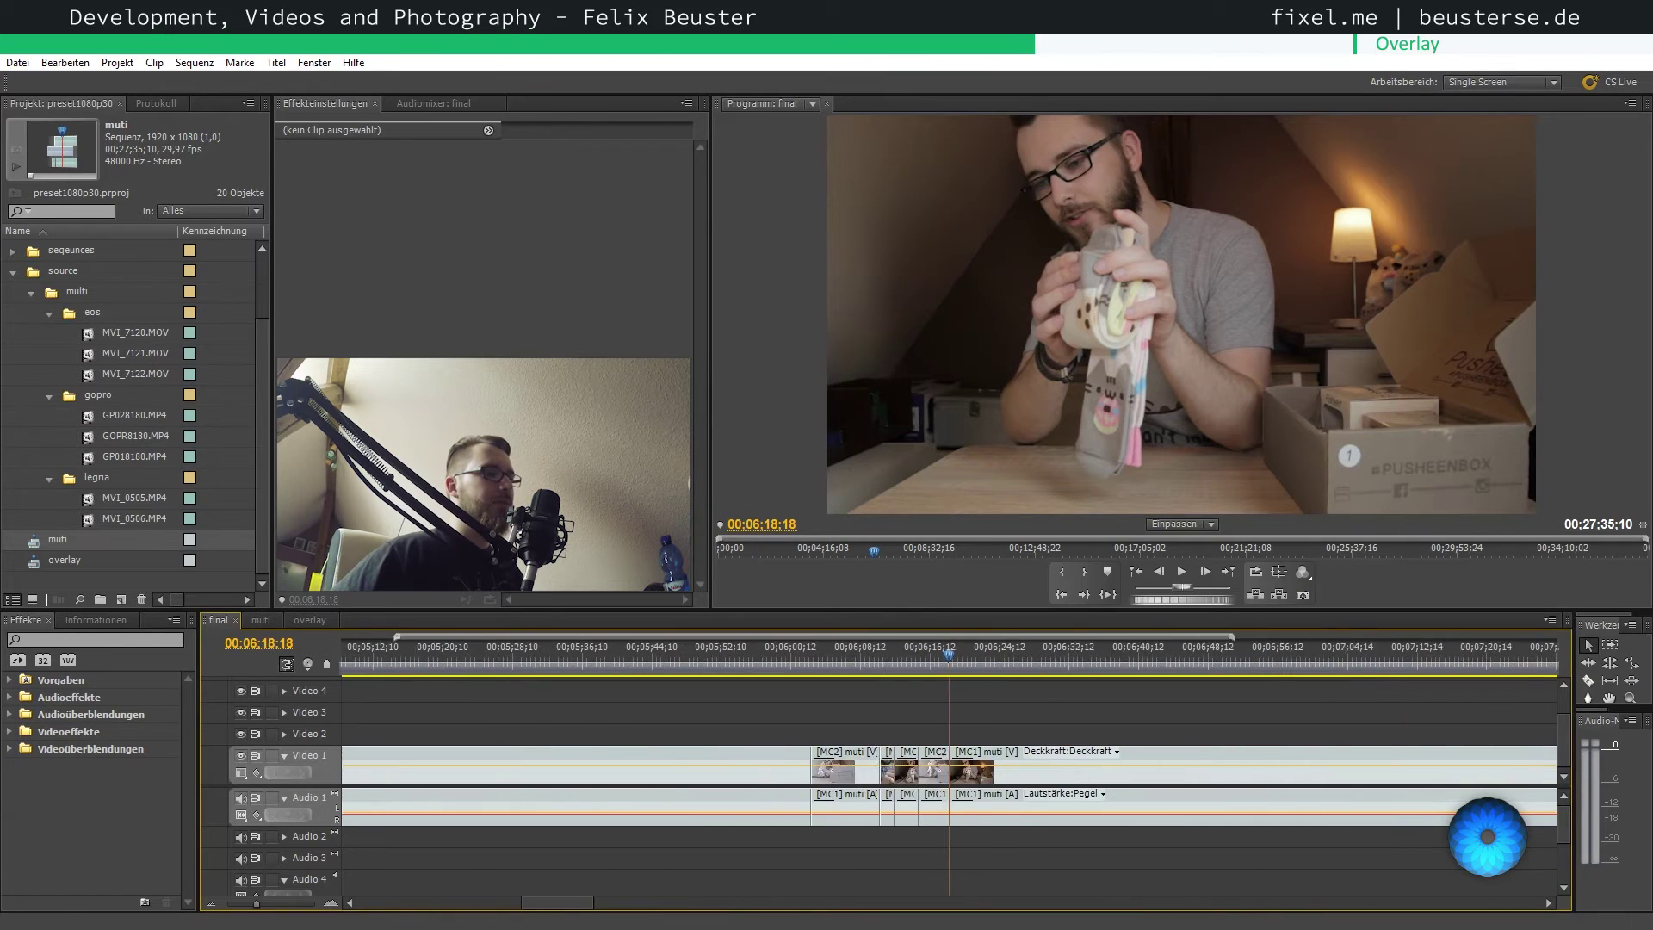
pyautogui.press('=')
pyautogui.click(535, 651)
pyautogui.press('space')
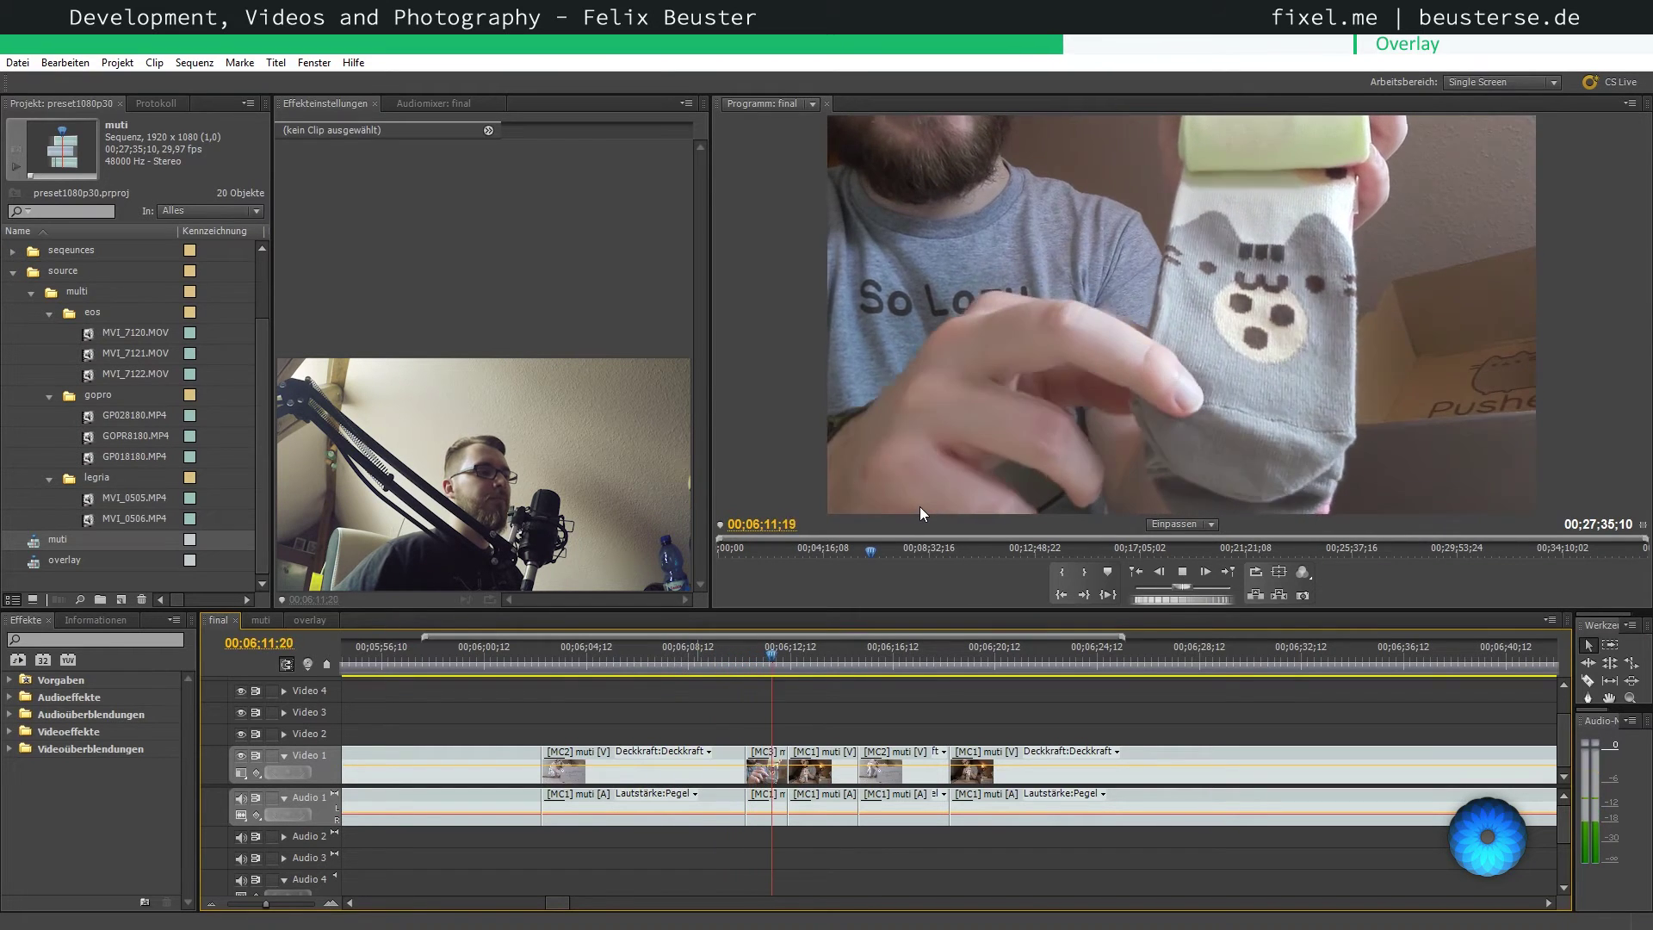
pyautogui.hotkey('shift', '0')
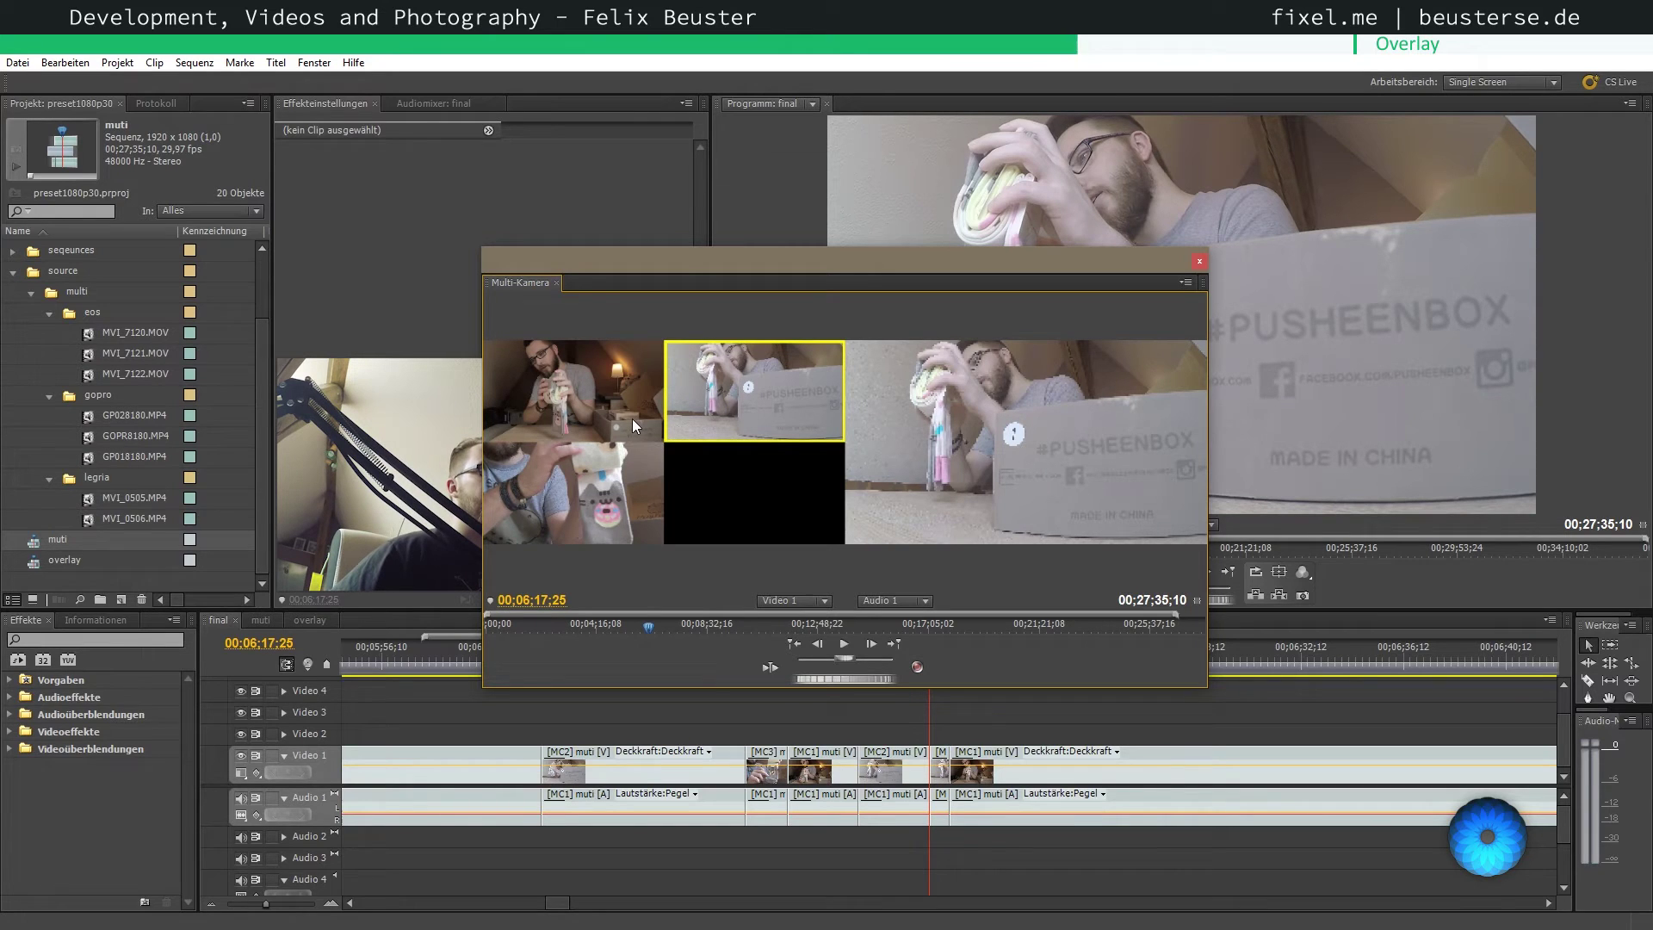
# - Keep Audio 1 as the audio track and turn on Audio Follows Video in the panel menu
pyautogui.click(896, 600)
pyautogui.click(904, 583)
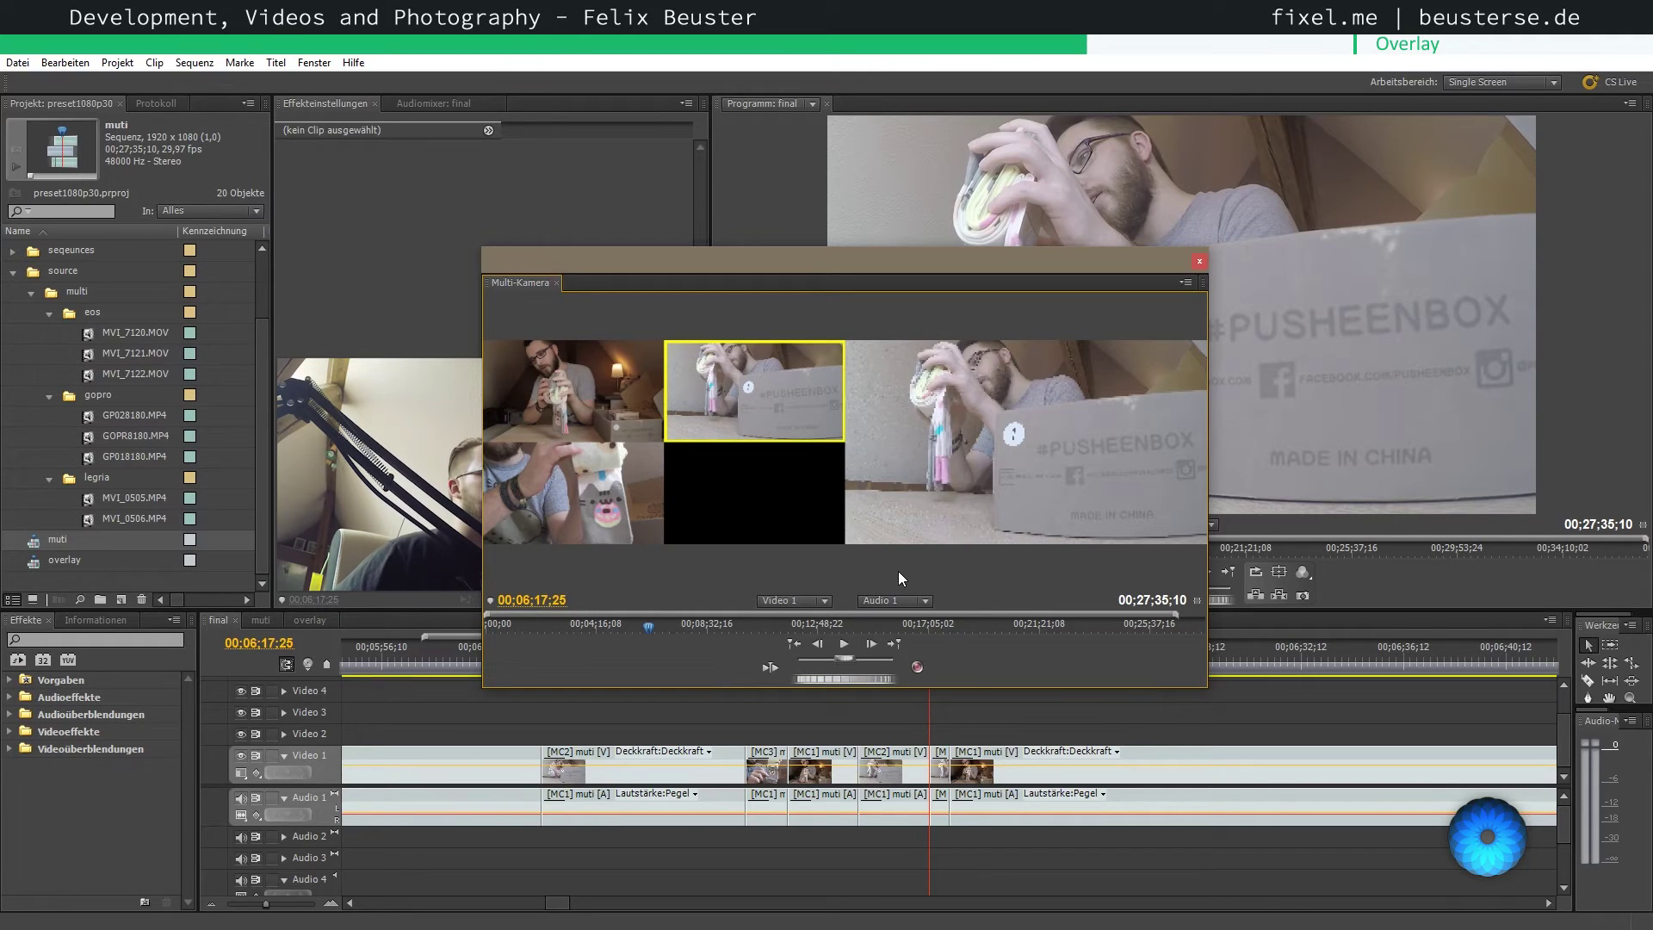
pyautogui.click(1191, 284)
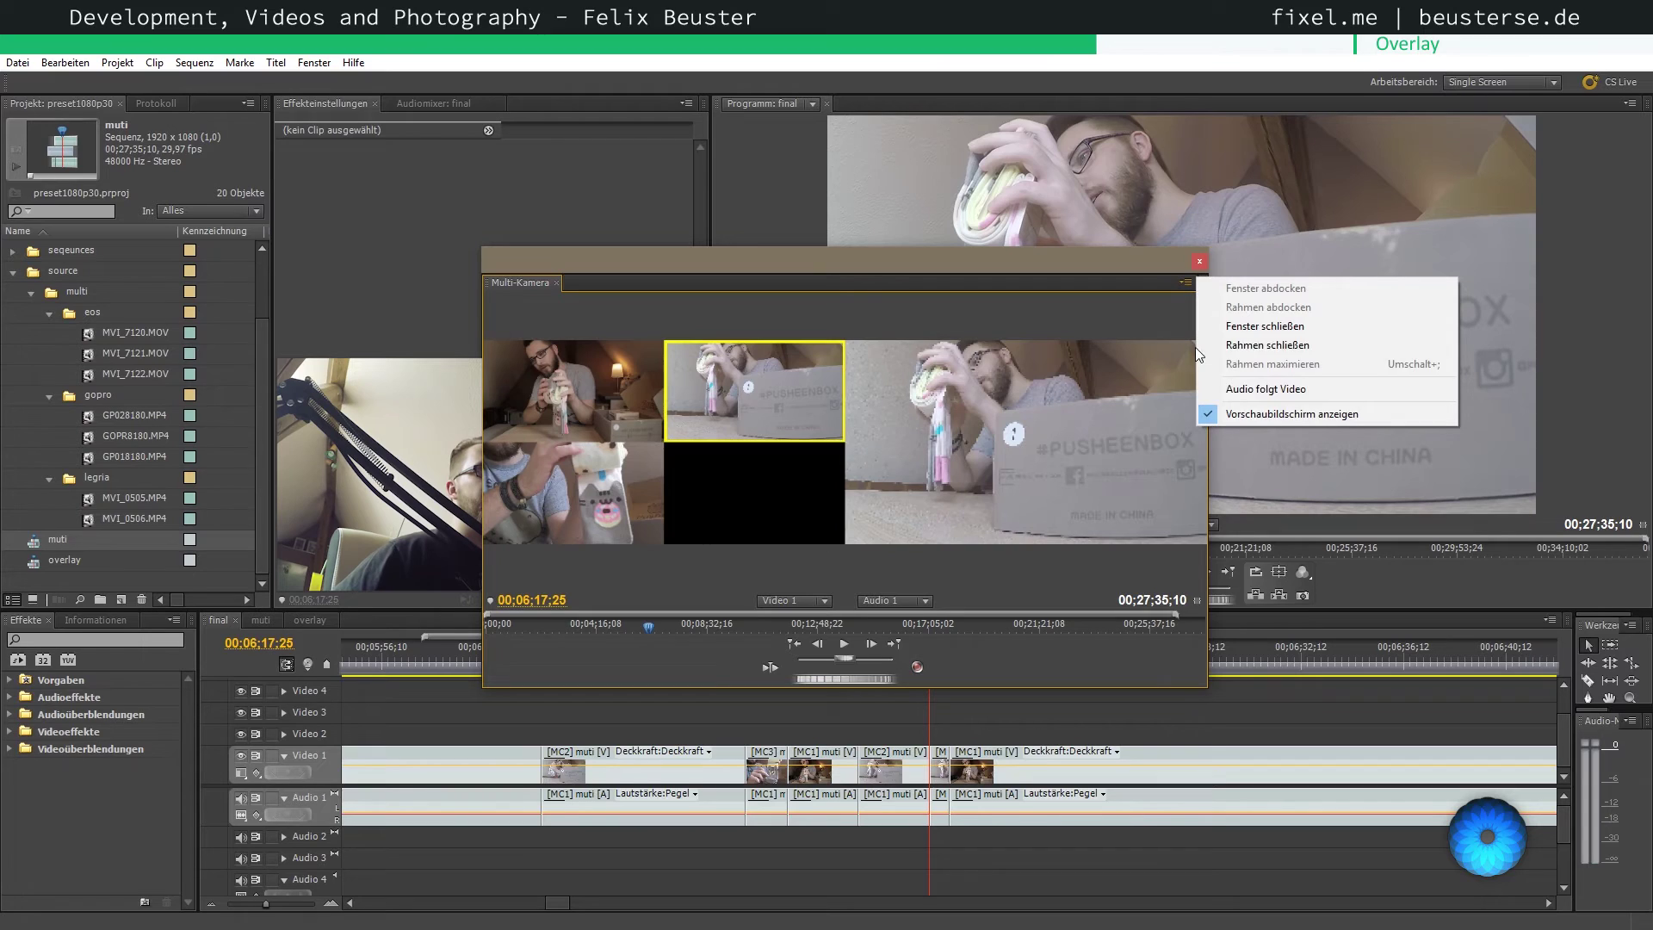
pyautogui.click(1231, 391)
# - Confirm Audio Follows Video is checked, close the monitor, and view the muti sequence
pyautogui.click(1187, 285)
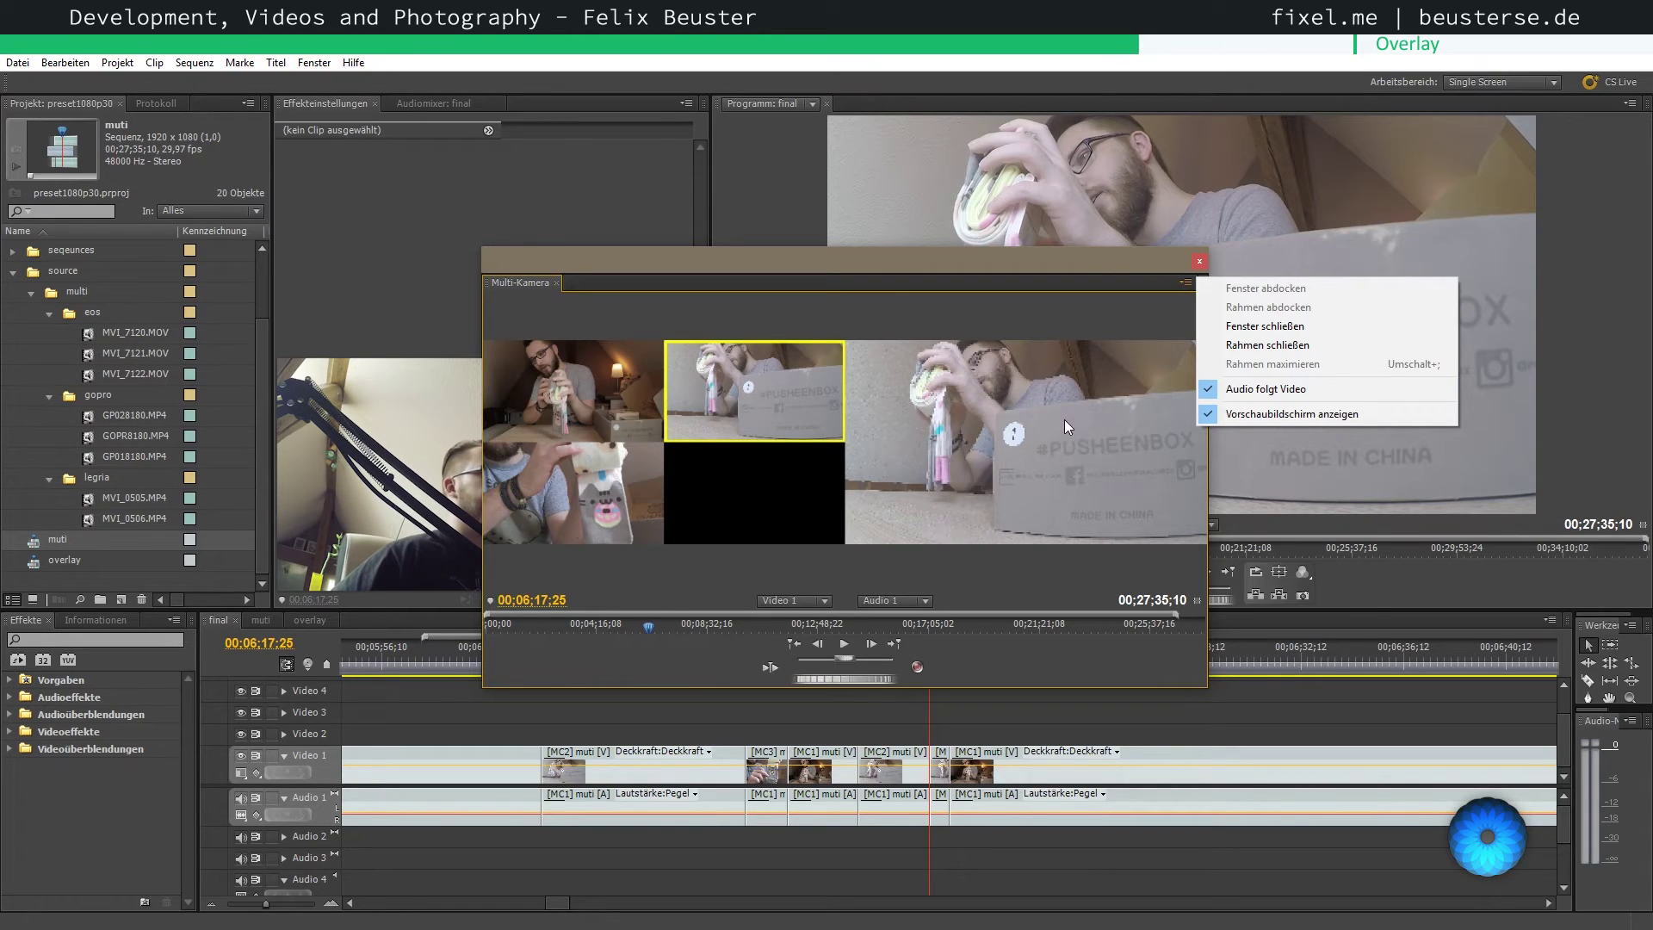
pyautogui.click(1229, 391)
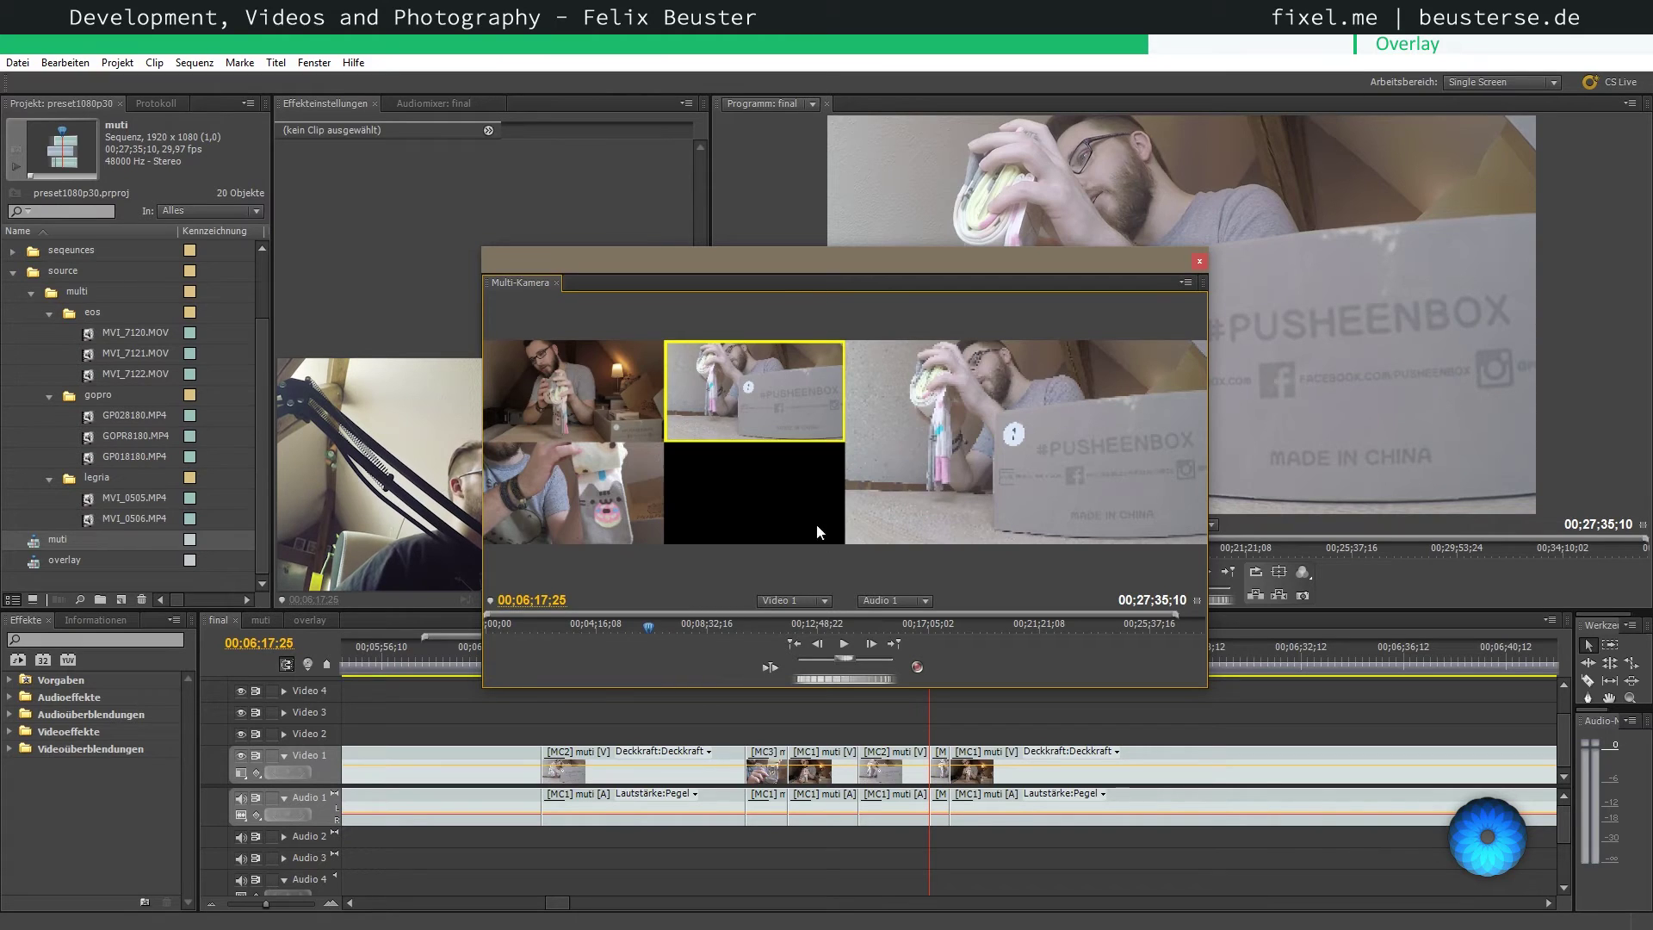
pyautogui.click(1199, 261)
pyautogui.click(262, 622)
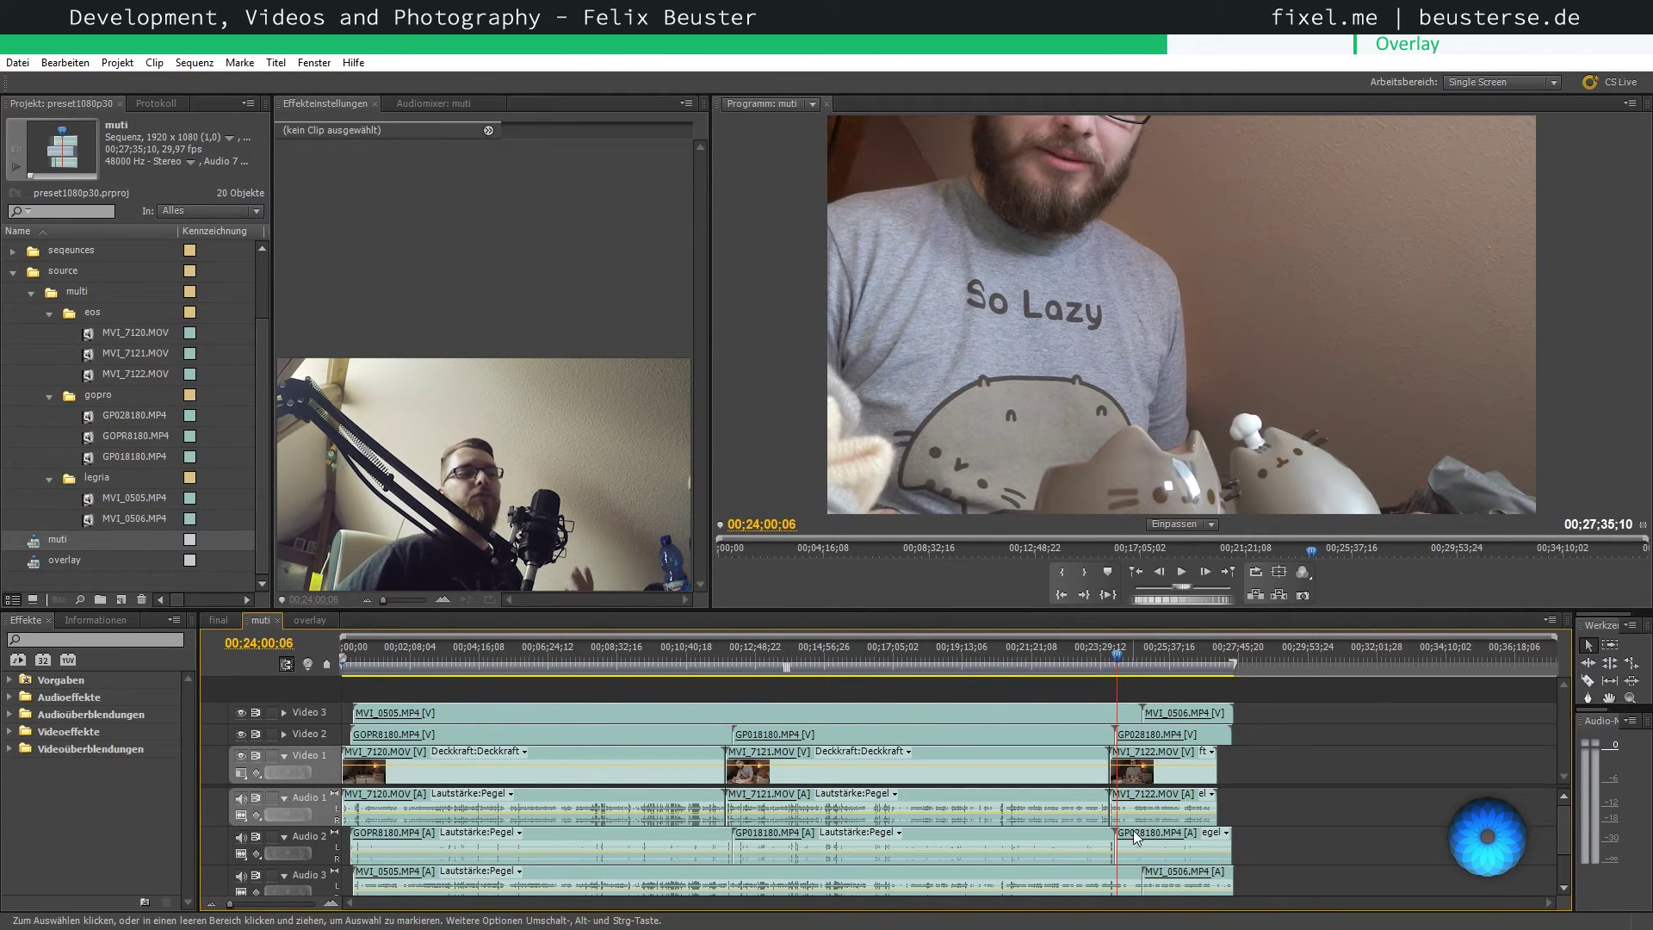
# - Return to the final sequence, park the playhead on the cut at 00;06;09;16, and pick the Rolling Edit tool
pyautogui.click(218, 620)
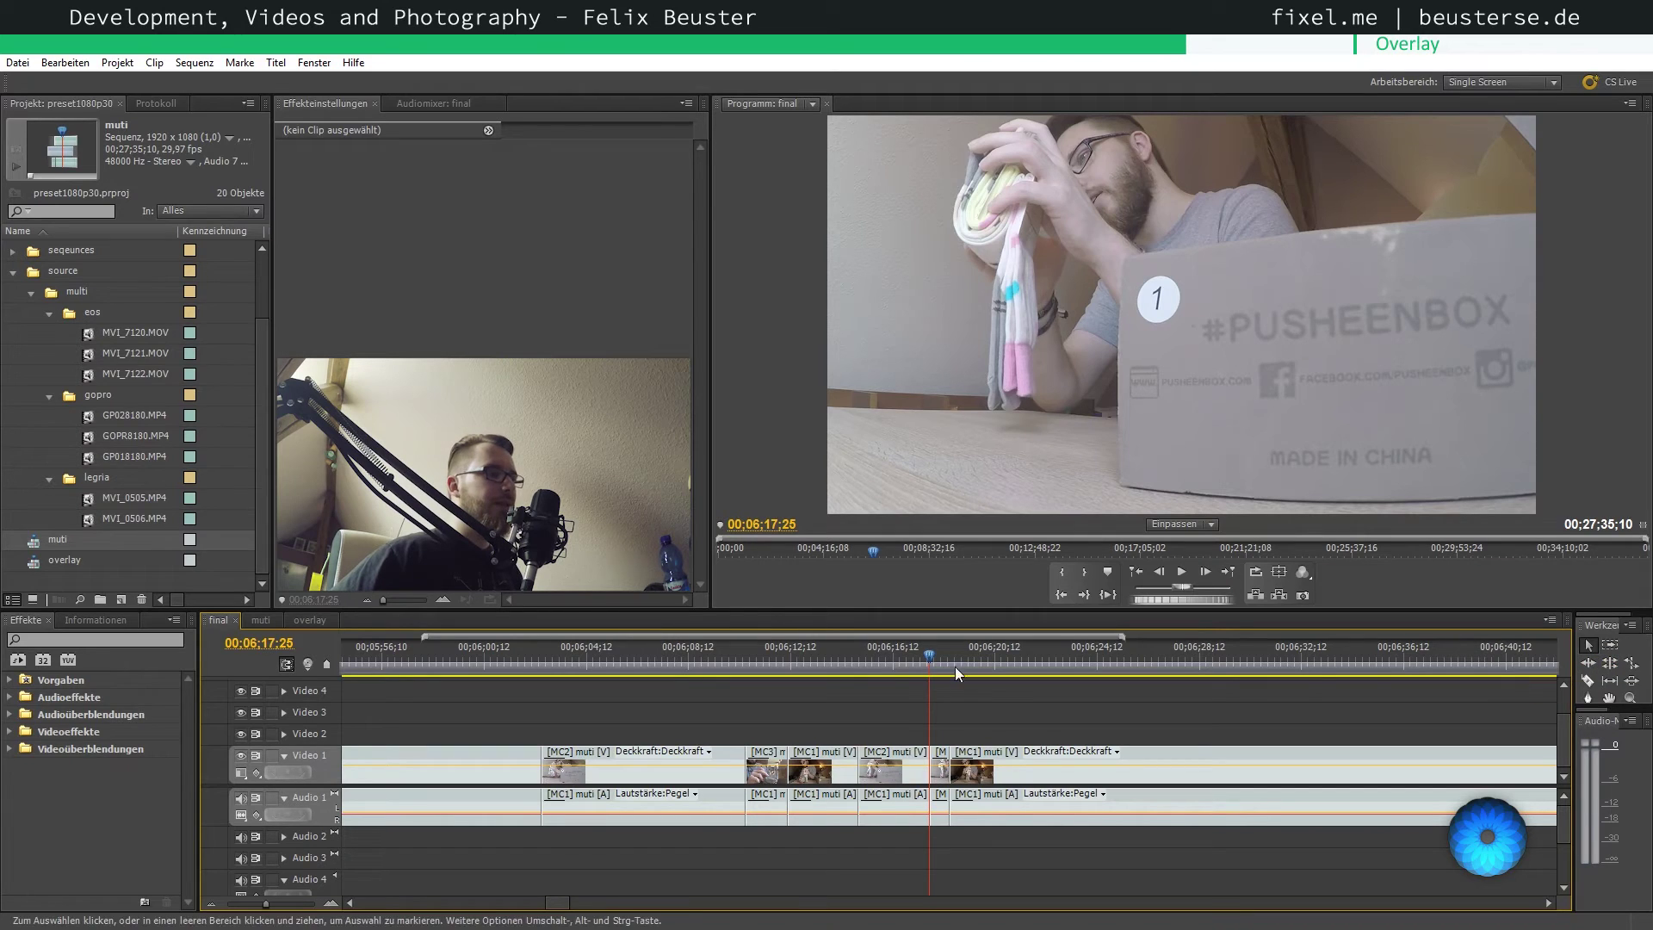
pyautogui.click(737, 656)
pyautogui.moveTo(737, 656); pyautogui.dragTo(717, 656)
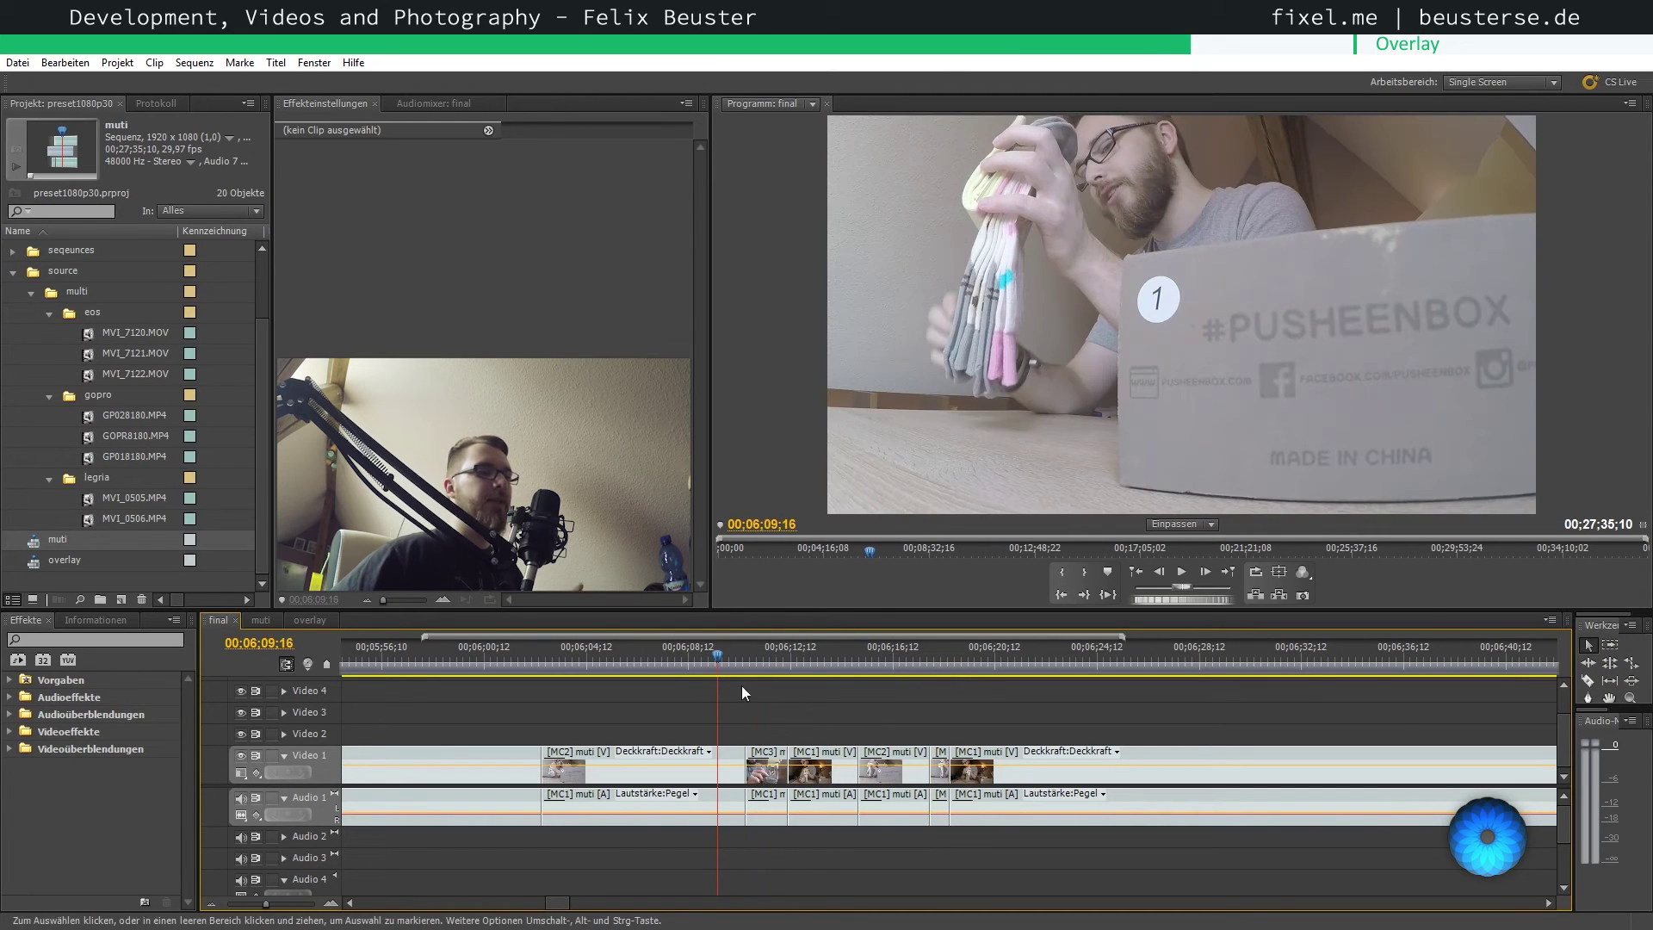
pyautogui.click(1610, 662)
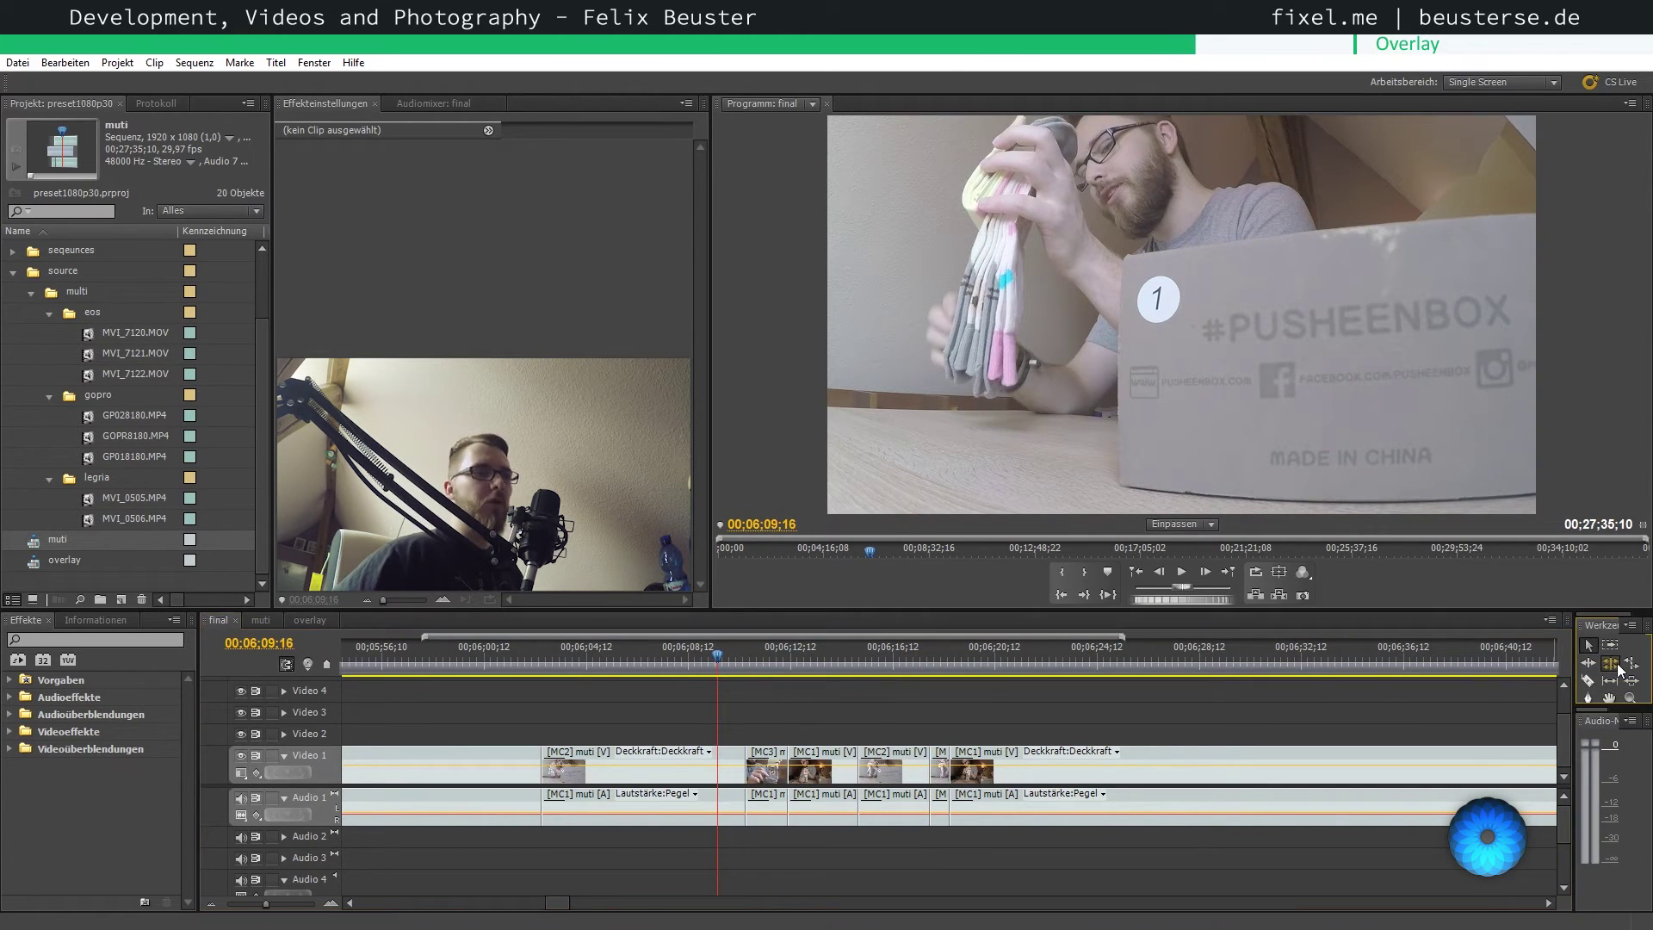
# - Roll the camera-angle cut about two frames later and play it back from just before the edit
pyautogui.moveTo(747, 775); pyautogui.dragTo(726, 789)
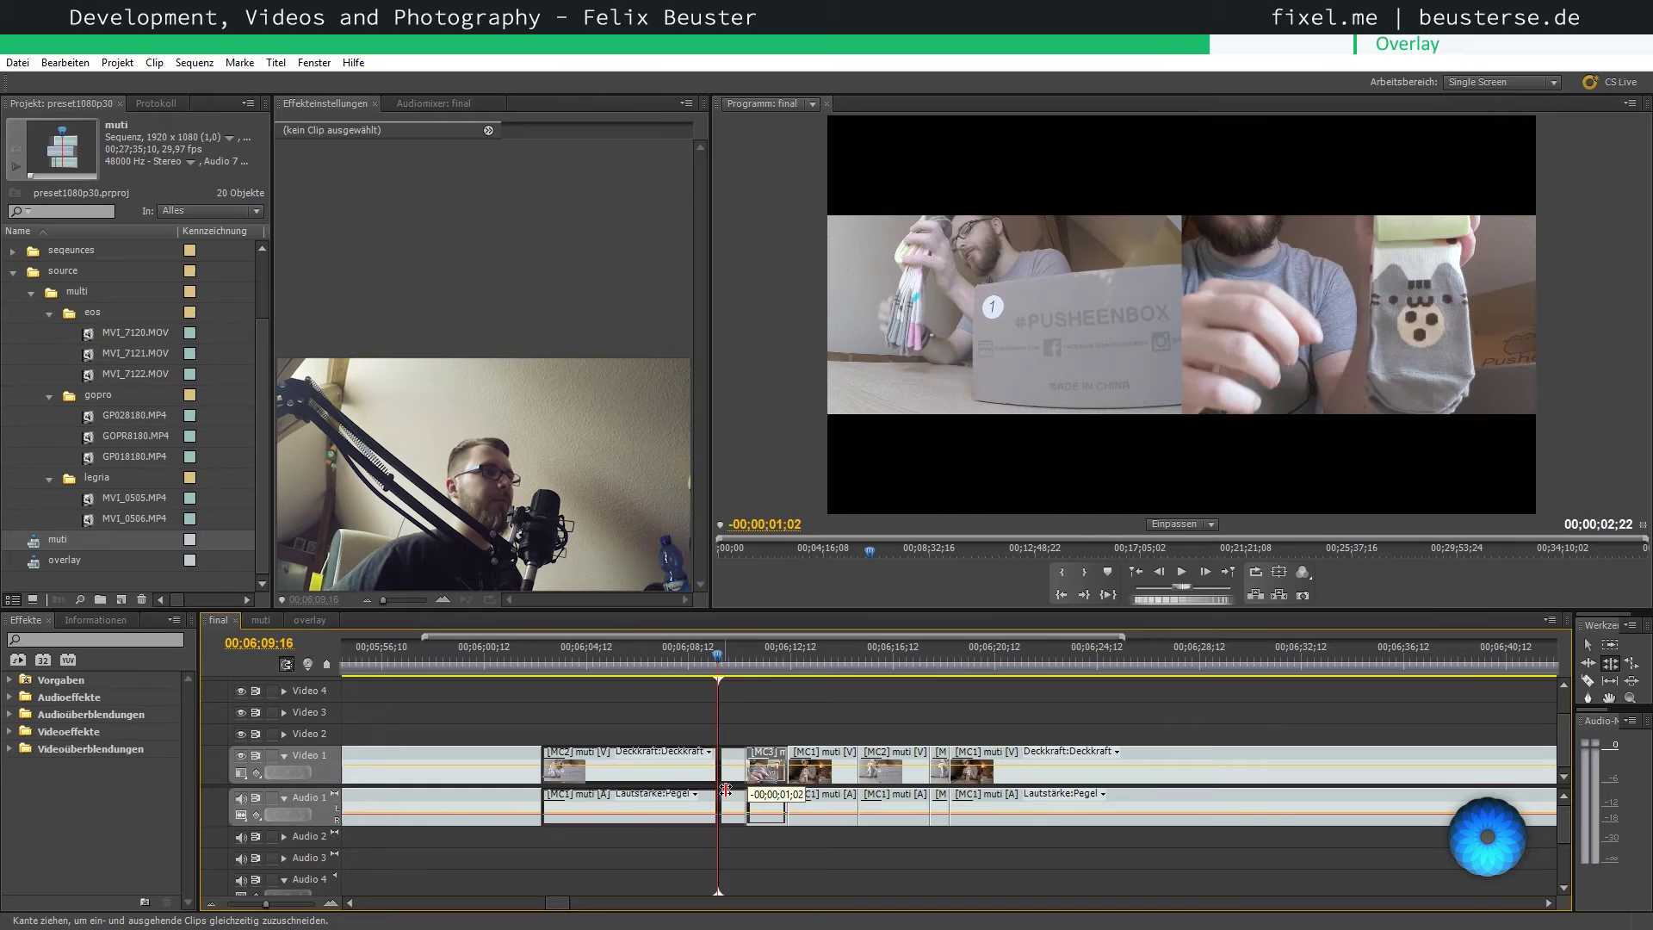
pyautogui.moveTo(726, 790); pyautogui.dragTo(721, 789)
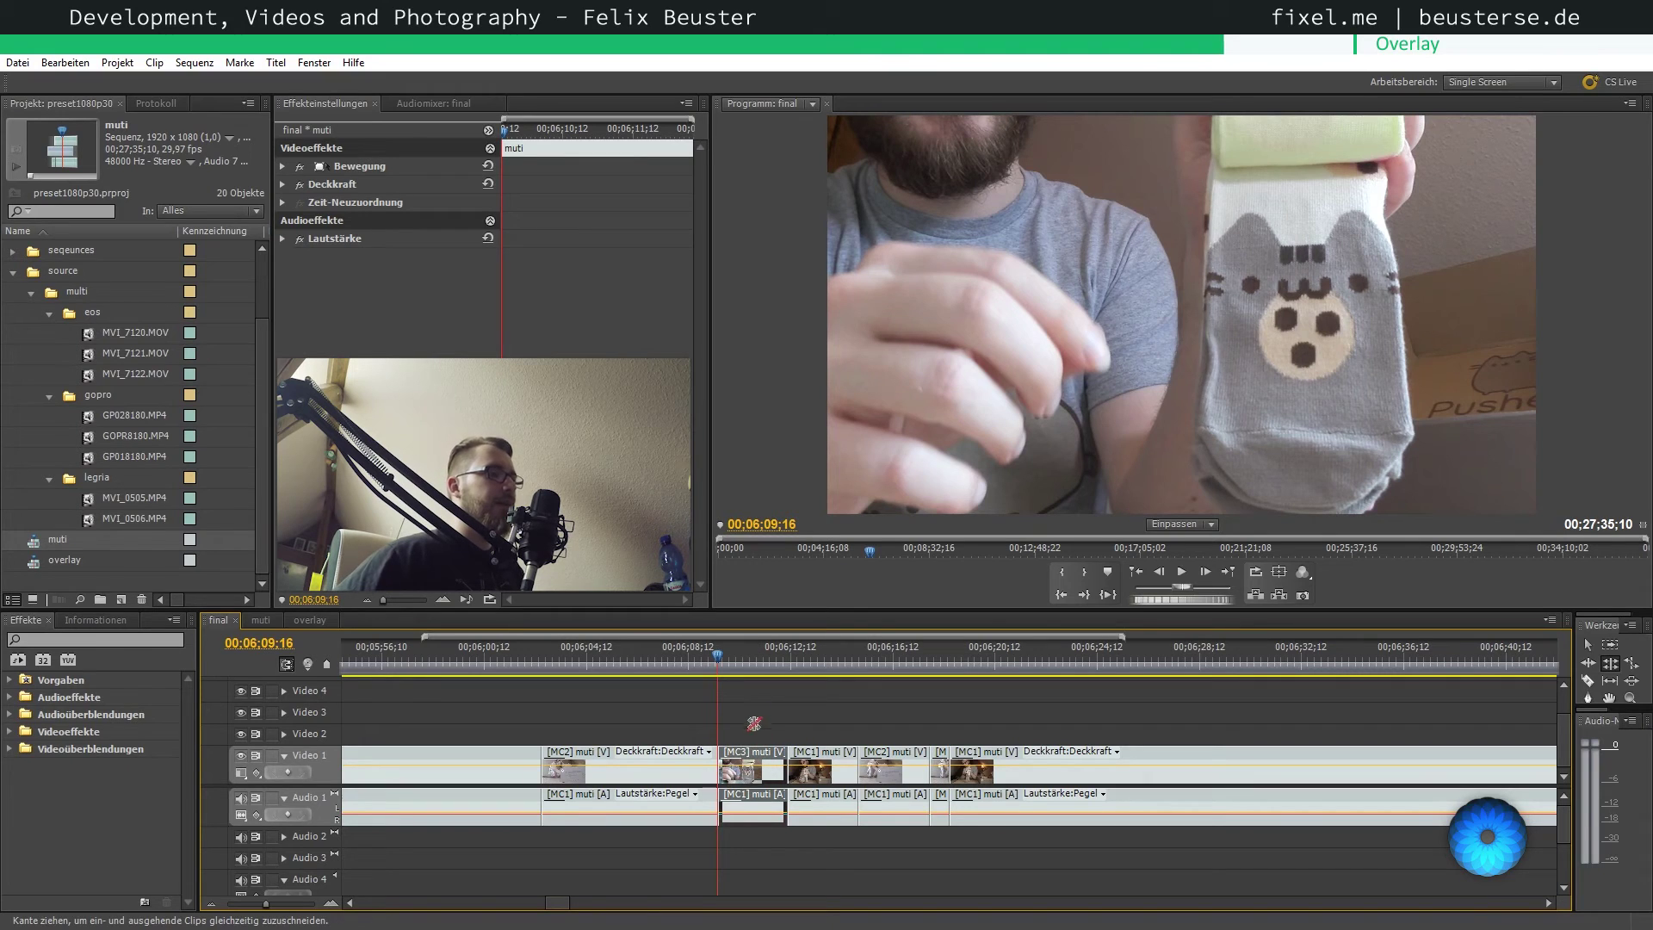
pyautogui.click(721, 654)
pyautogui.click(711, 660)
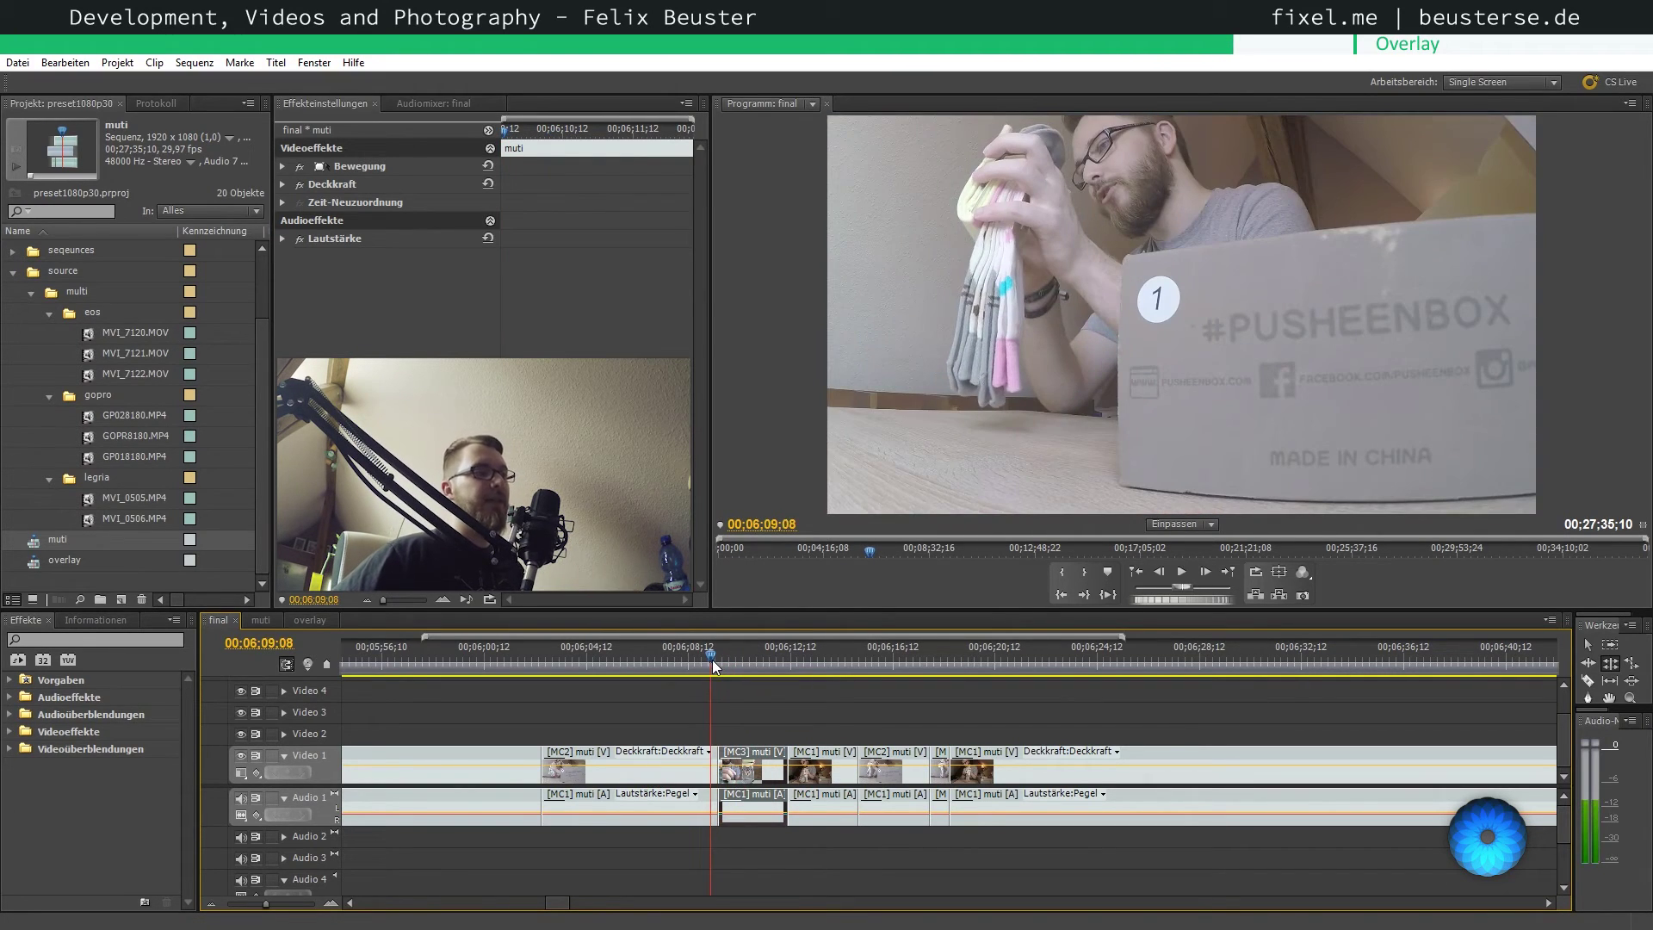
pyautogui.press('space')
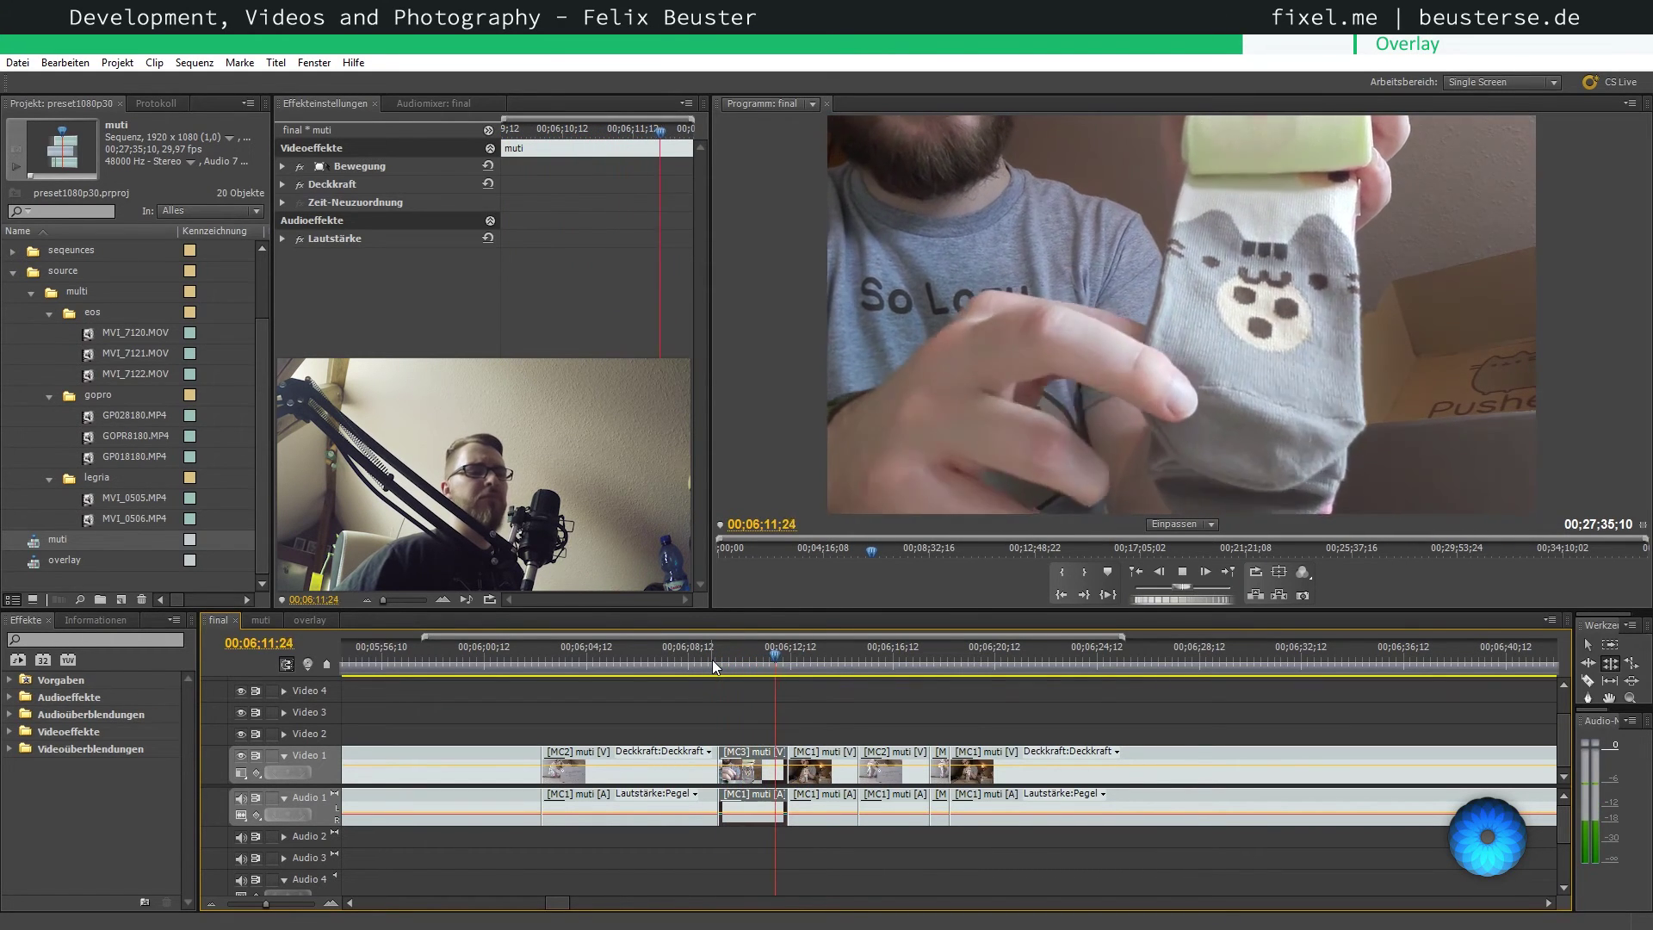
pyautogui.click(822, 758)
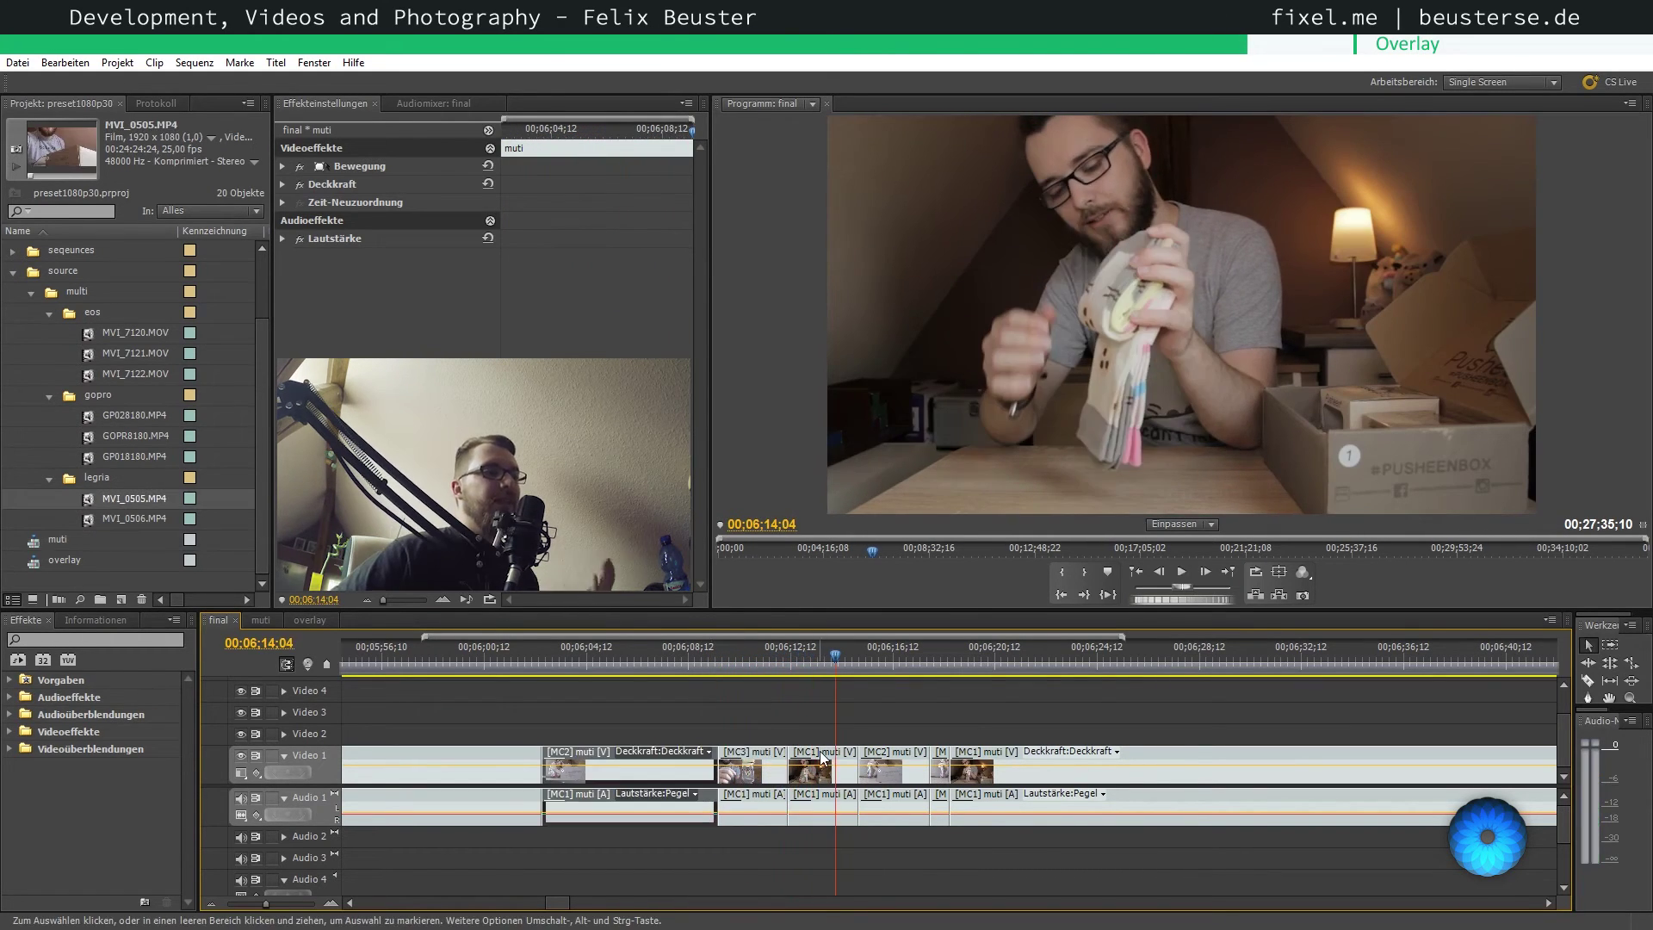
pyautogui.rightClick(822, 757)
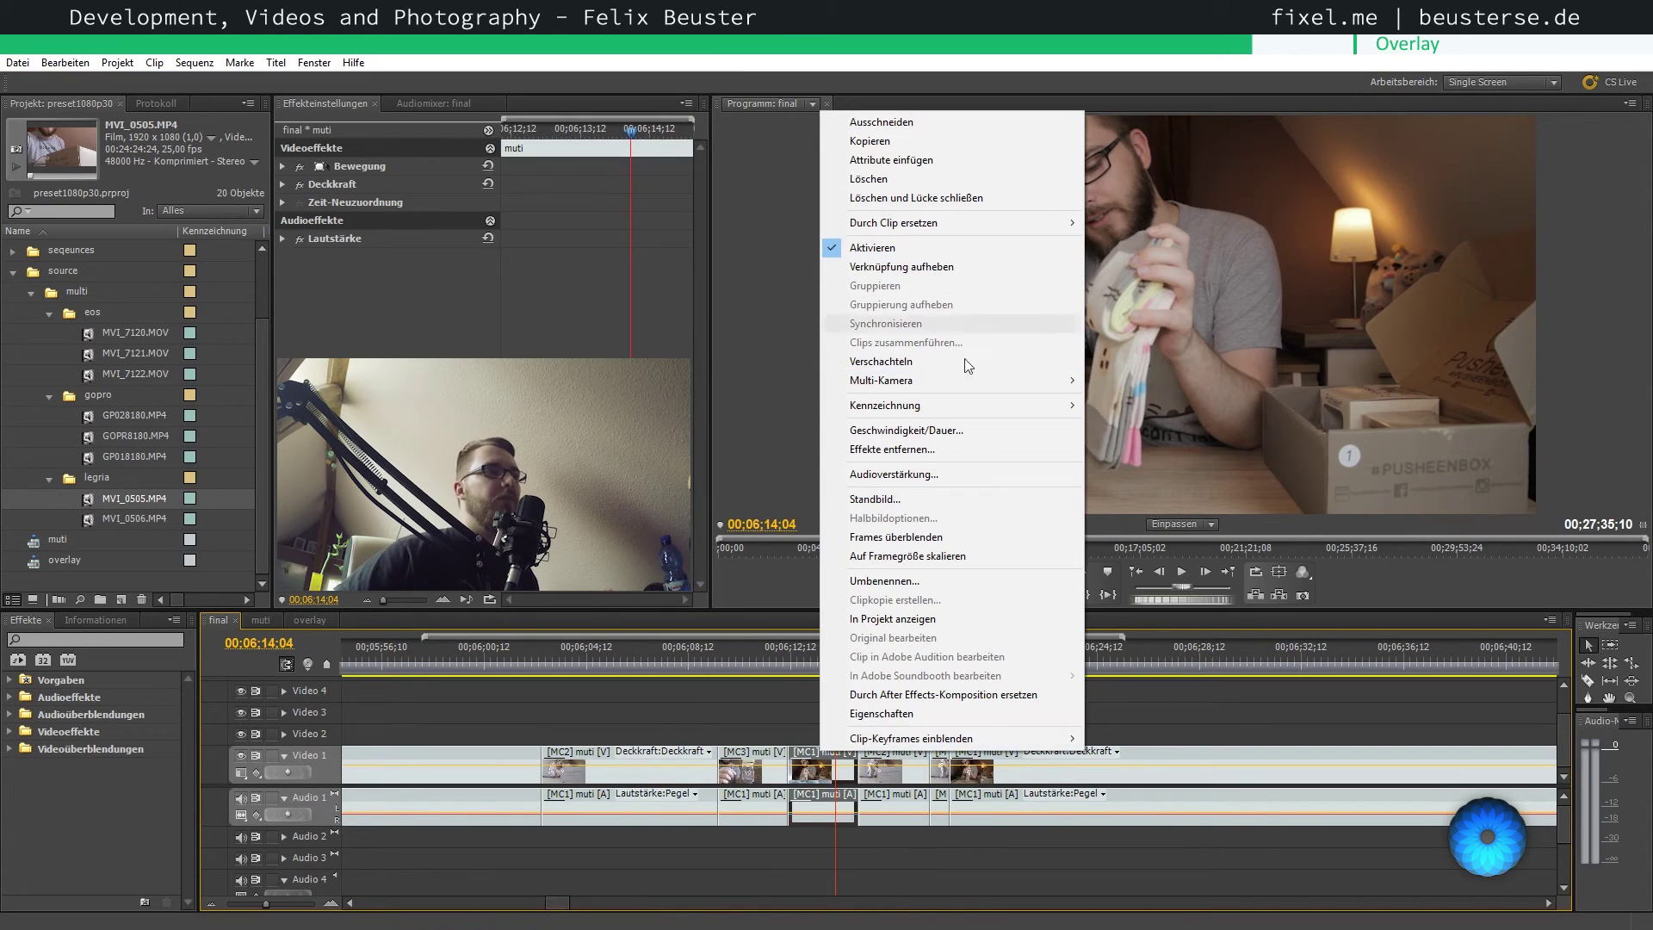
pyautogui.moveTo(1056, 384)
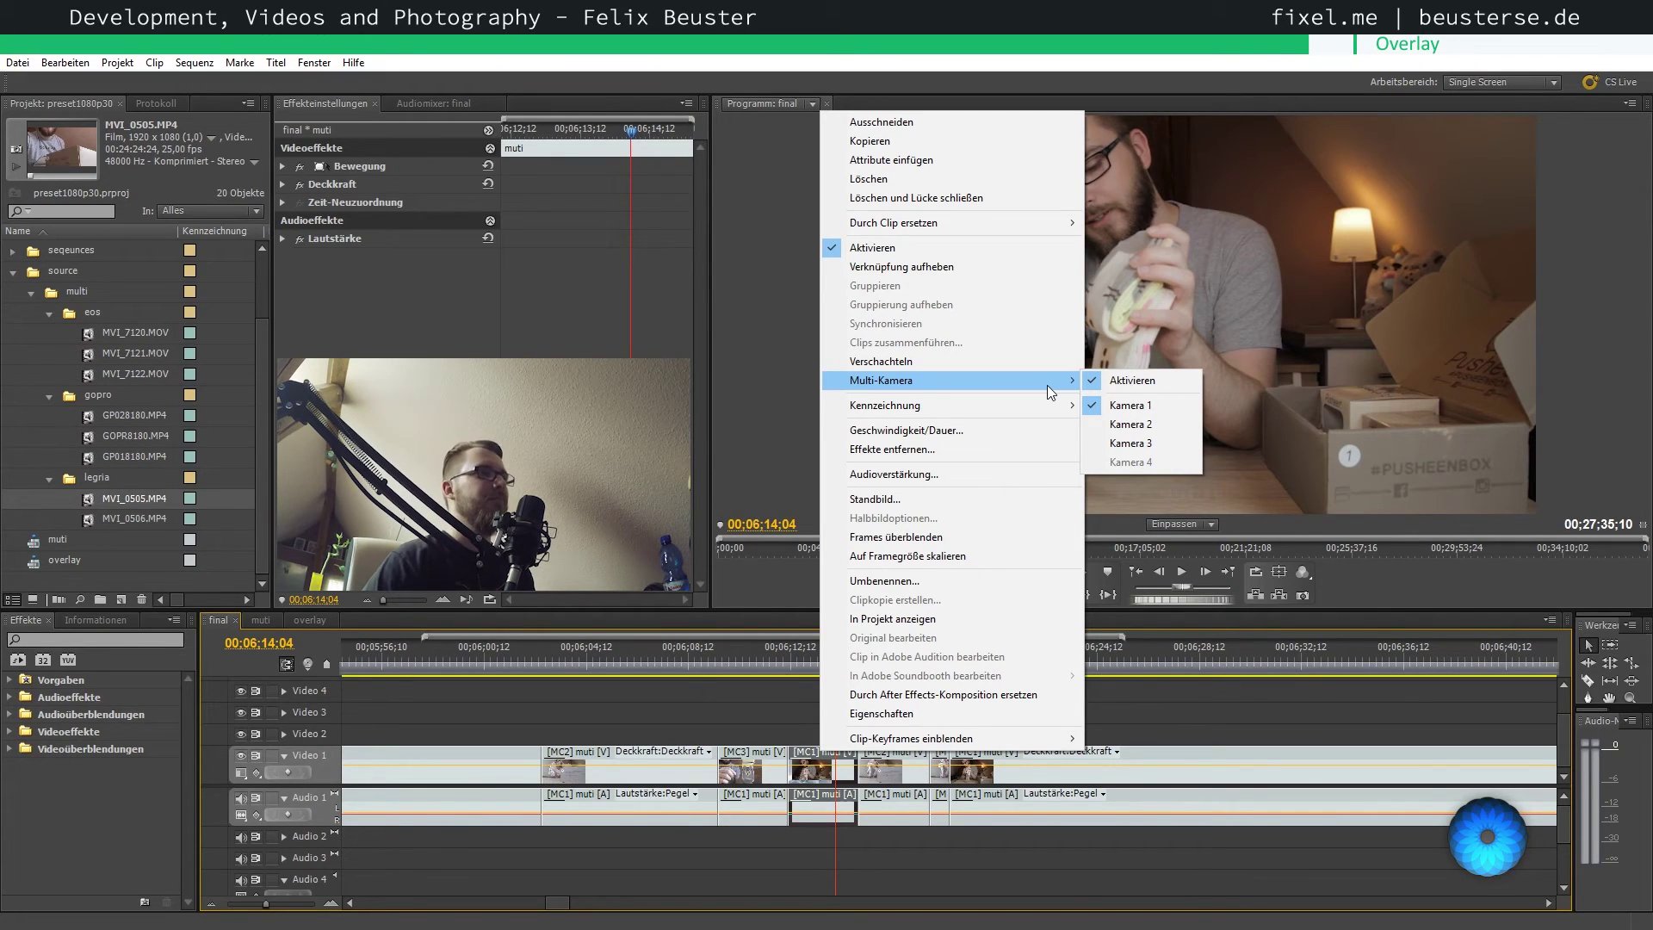
pyautogui.click(749, 766)
pyautogui.press('n')
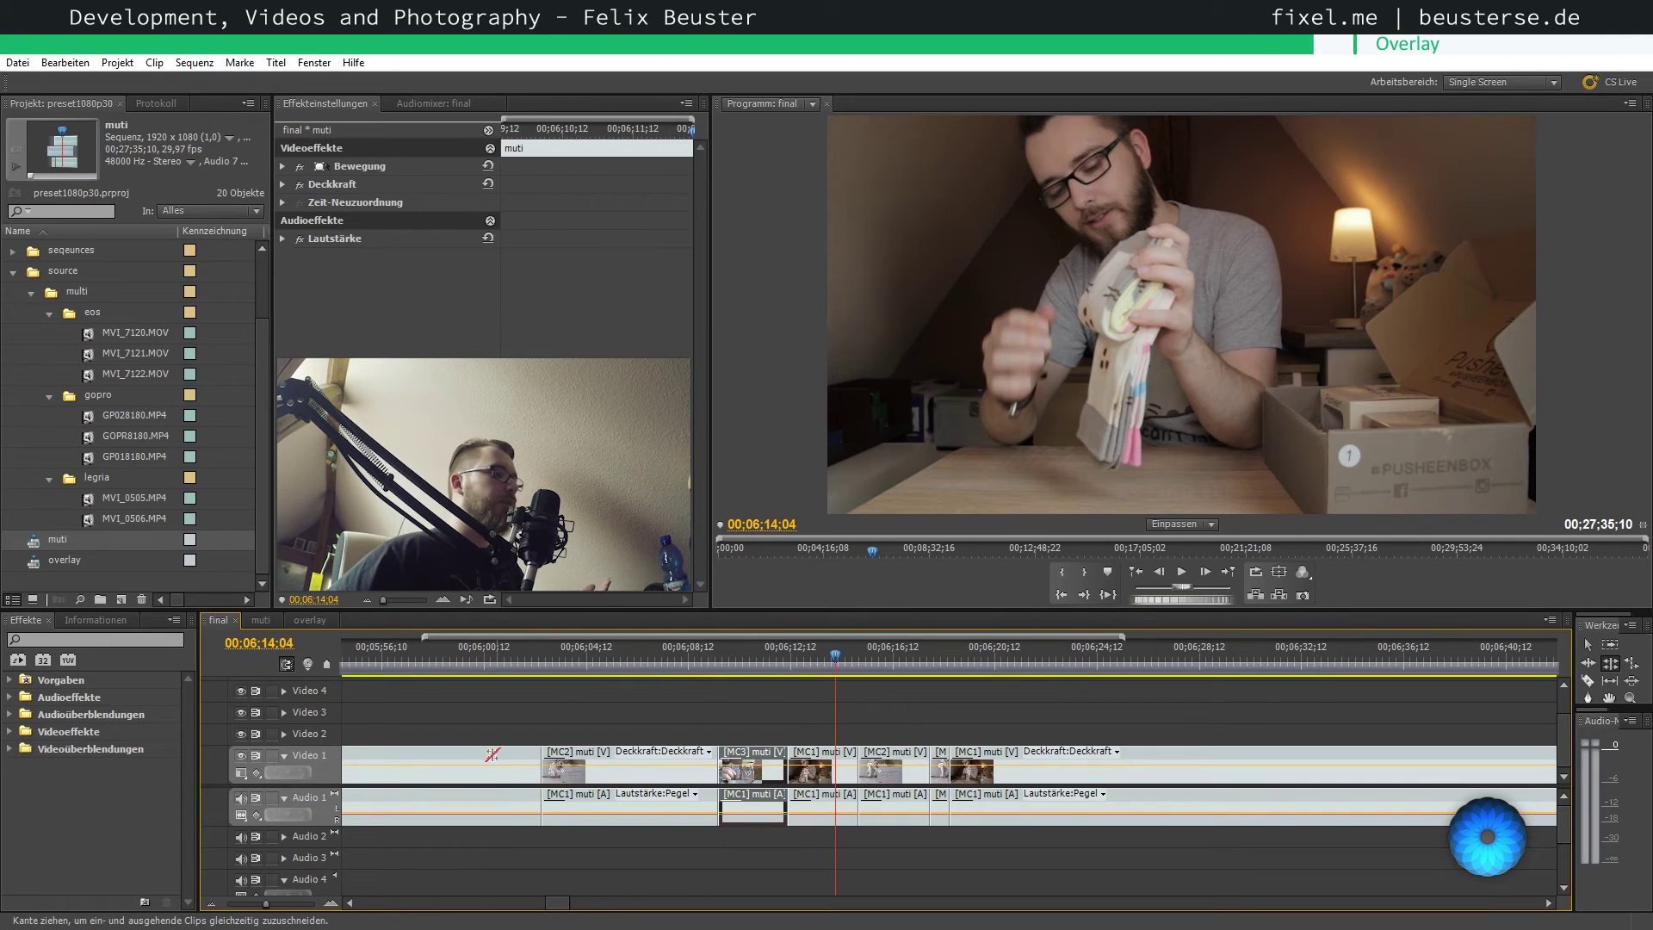
pyautogui.press('v')
pyautogui.click(483, 757)
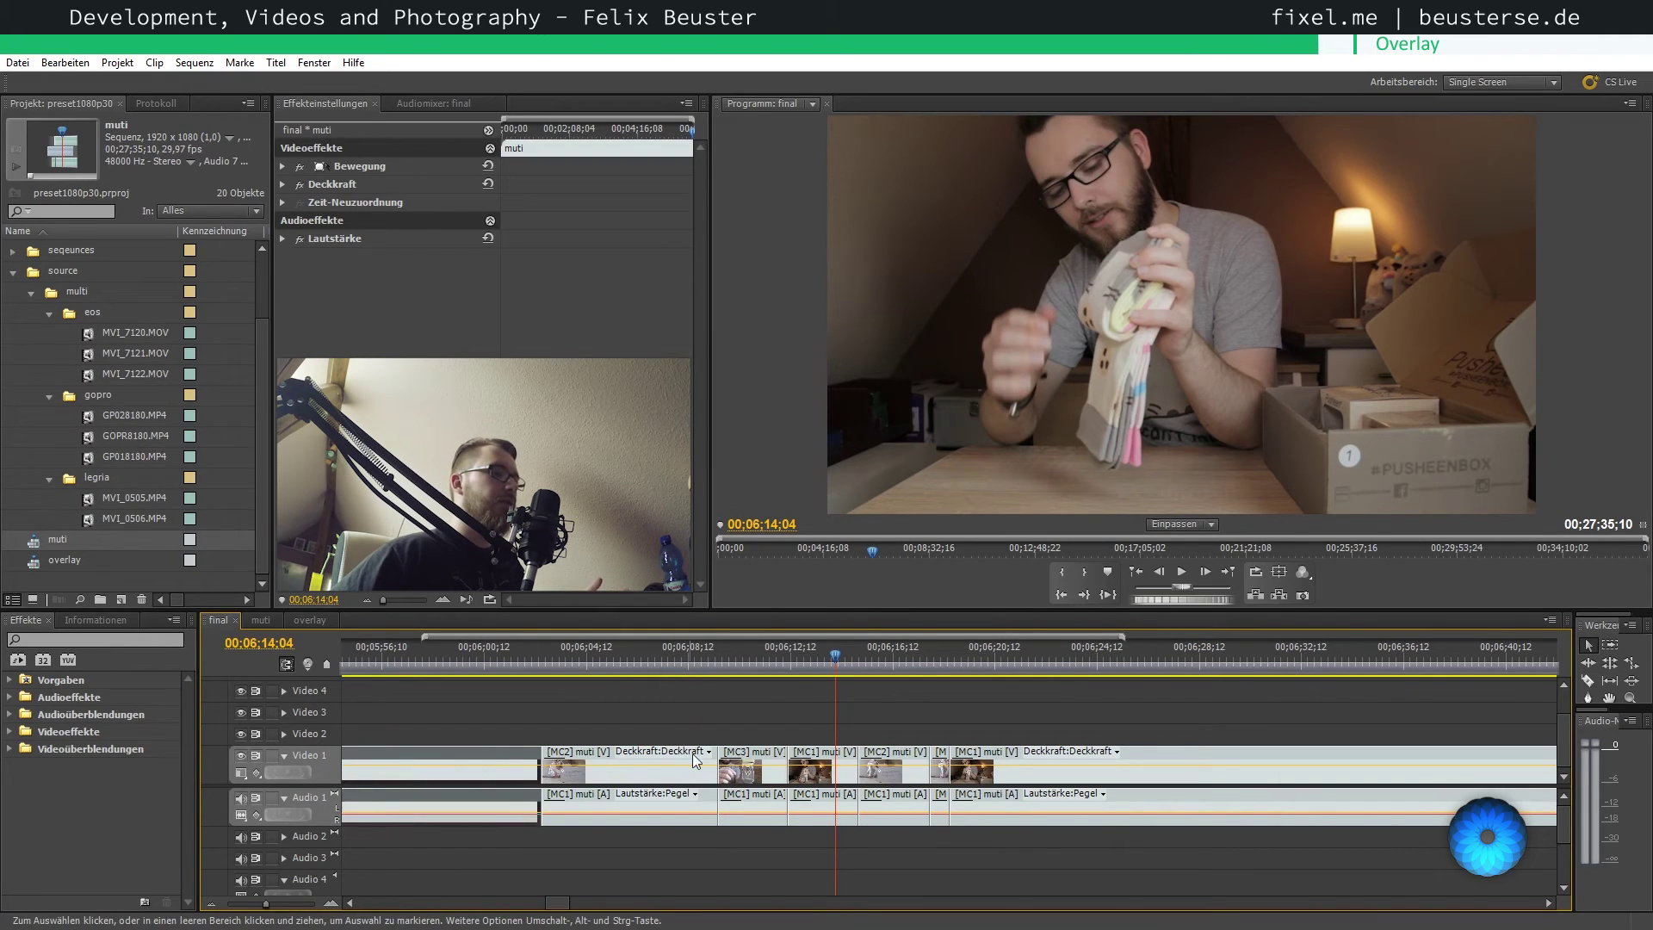
# - Select the MC2 clip, check the muti sequence and back to final, then open the overlay sequence
pyautogui.click(591, 756)
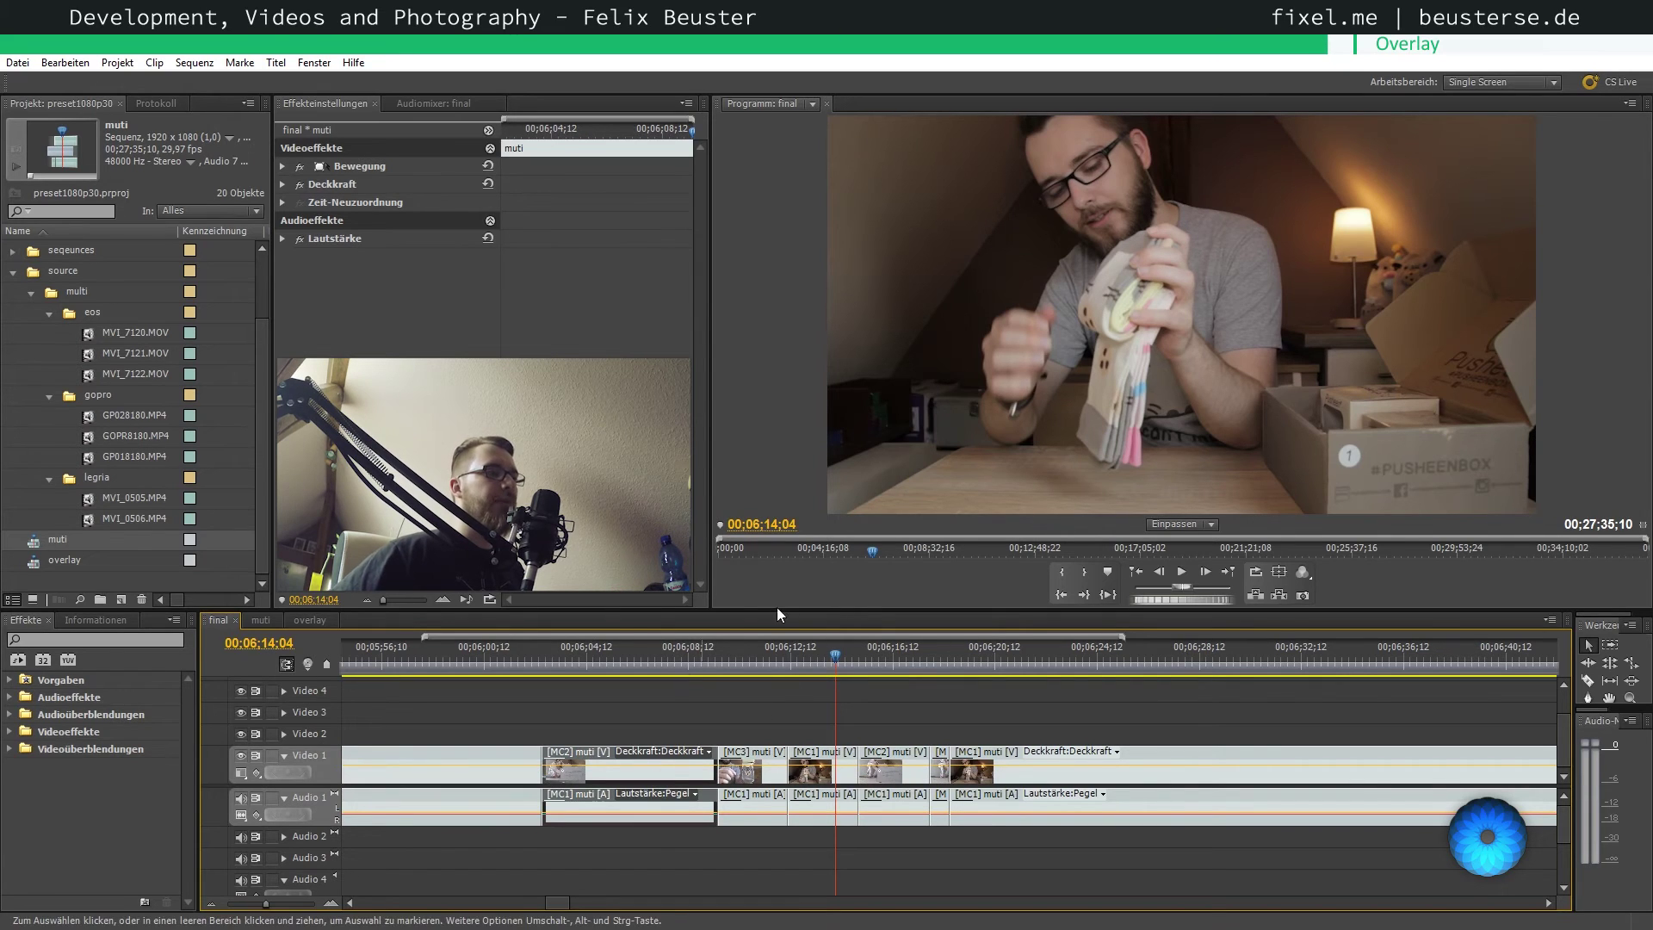
pyautogui.click(267, 621)
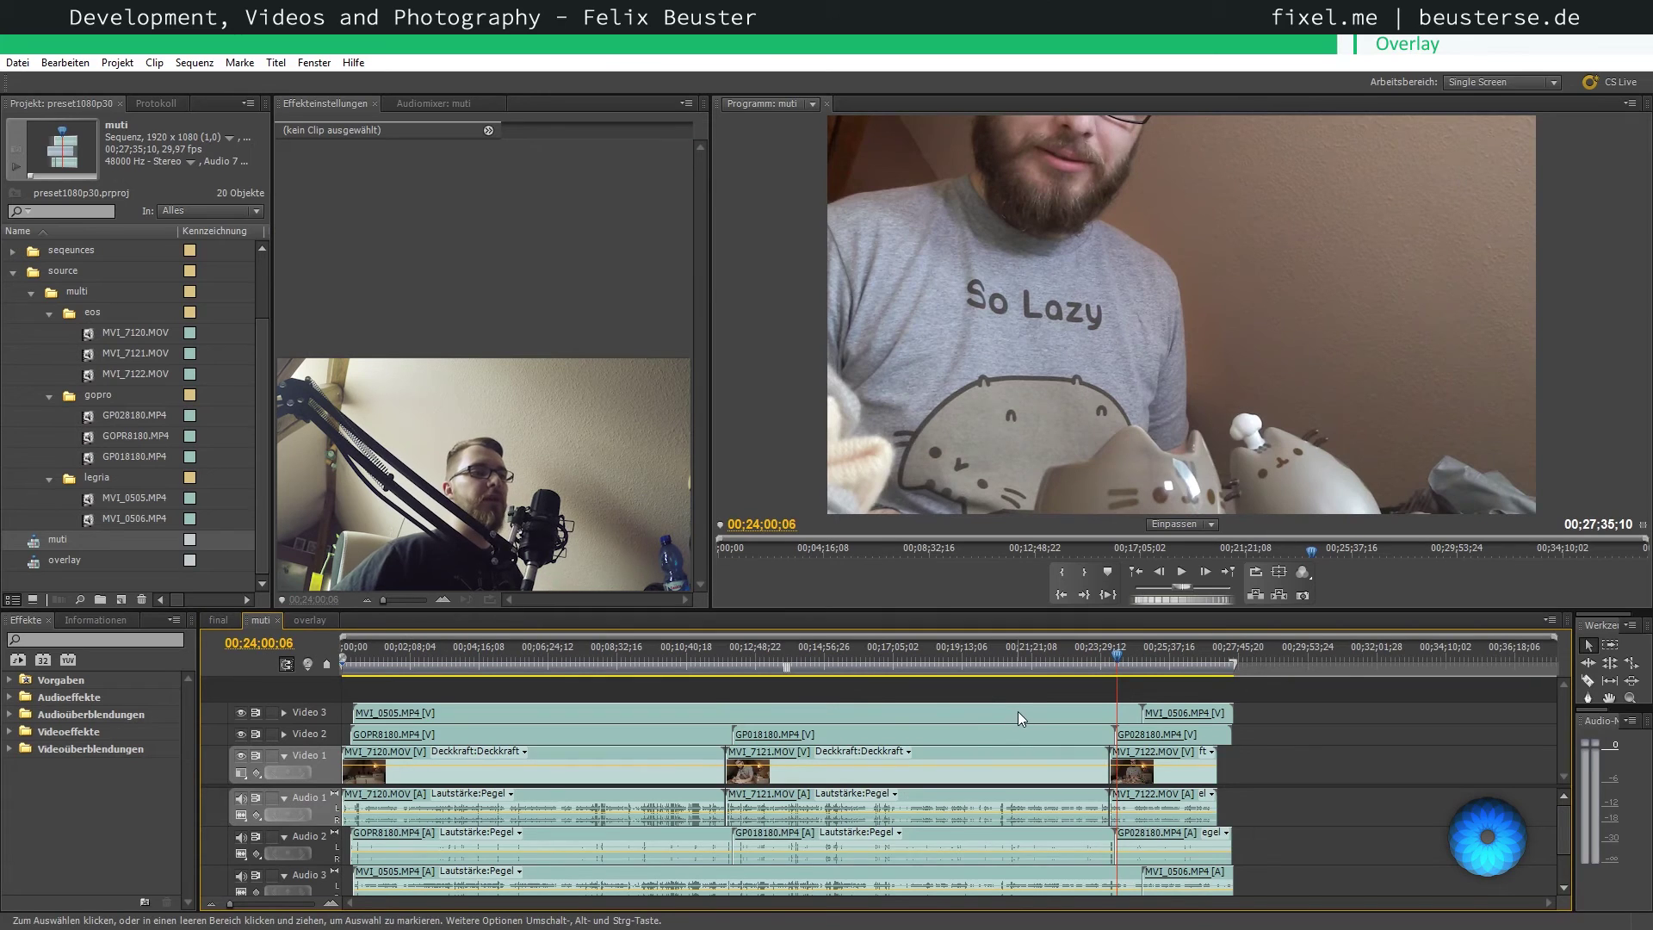
pyautogui.click(217, 620)
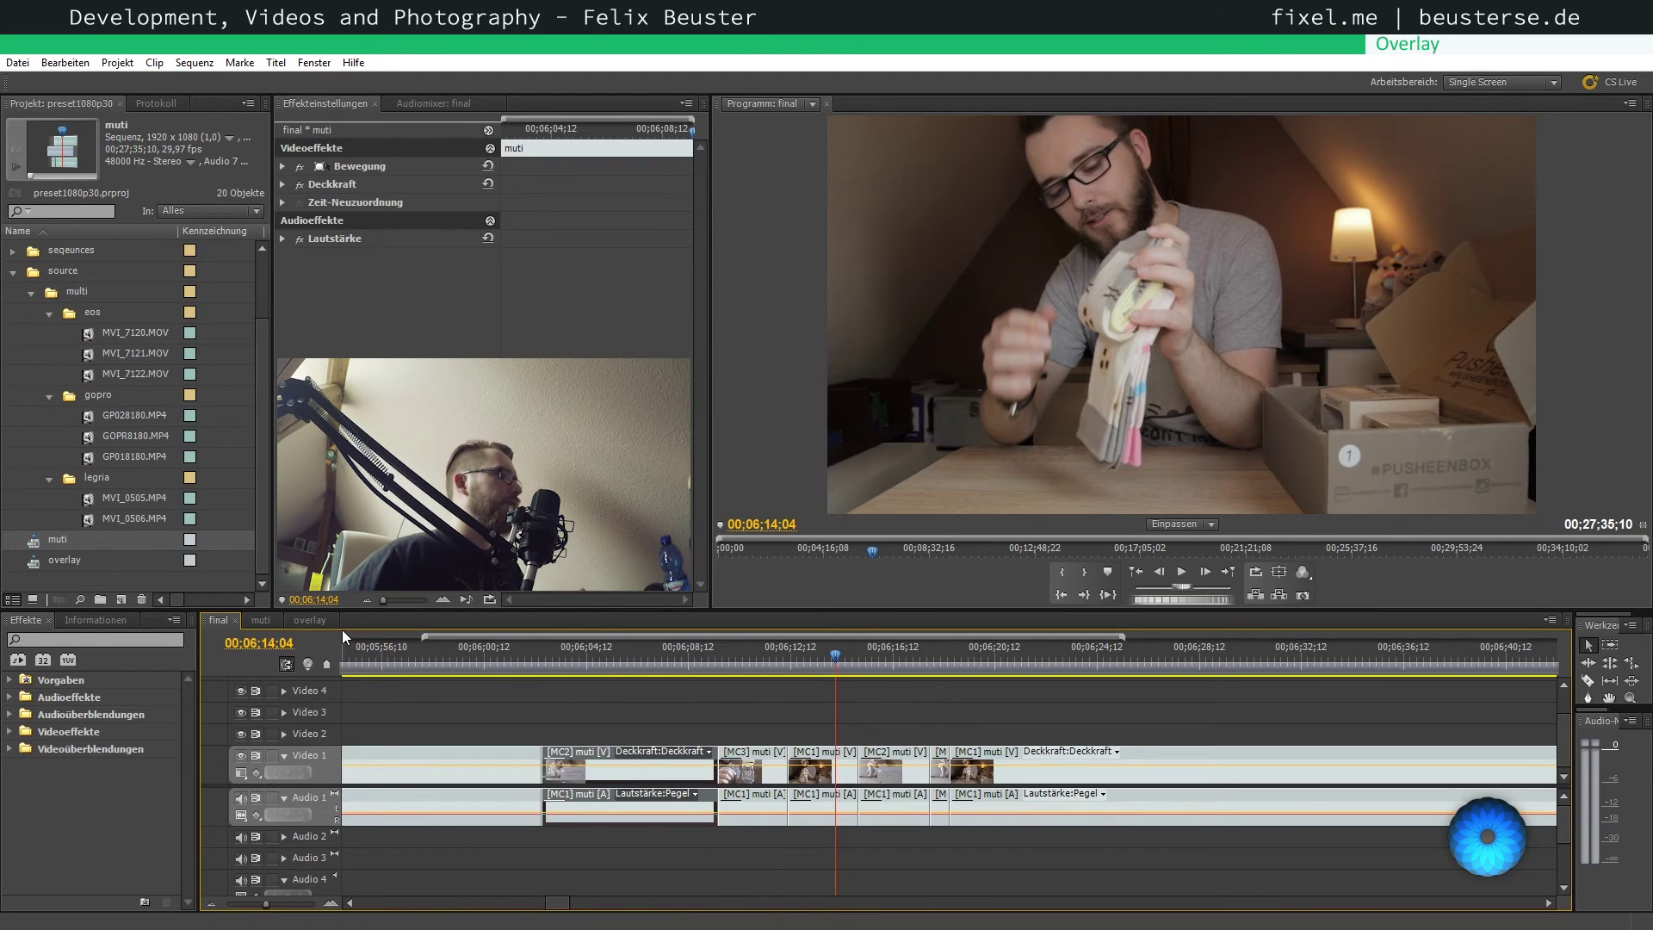
pyautogui.click(317, 622)
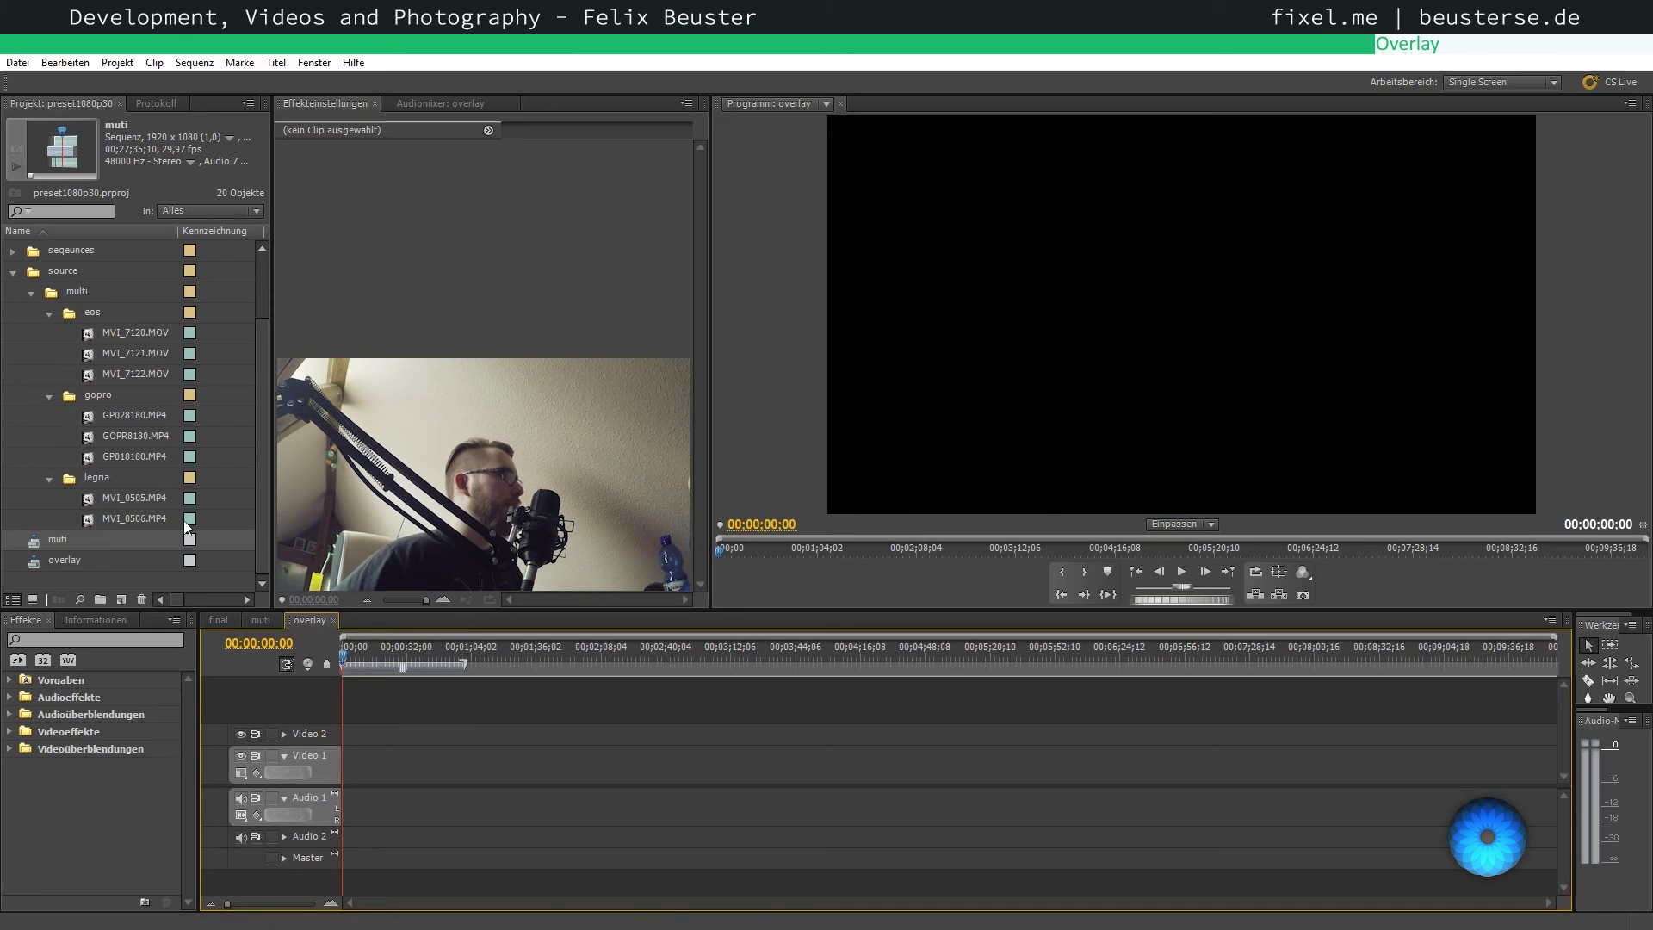
# - Put MVI_7120.MOV on Video 1 and MVI_0505.MP4 on Video 2, then select the MVI_0505.MP4 clip
pyautogui.moveTo(91, 334); pyautogui.dragTo(370, 767)
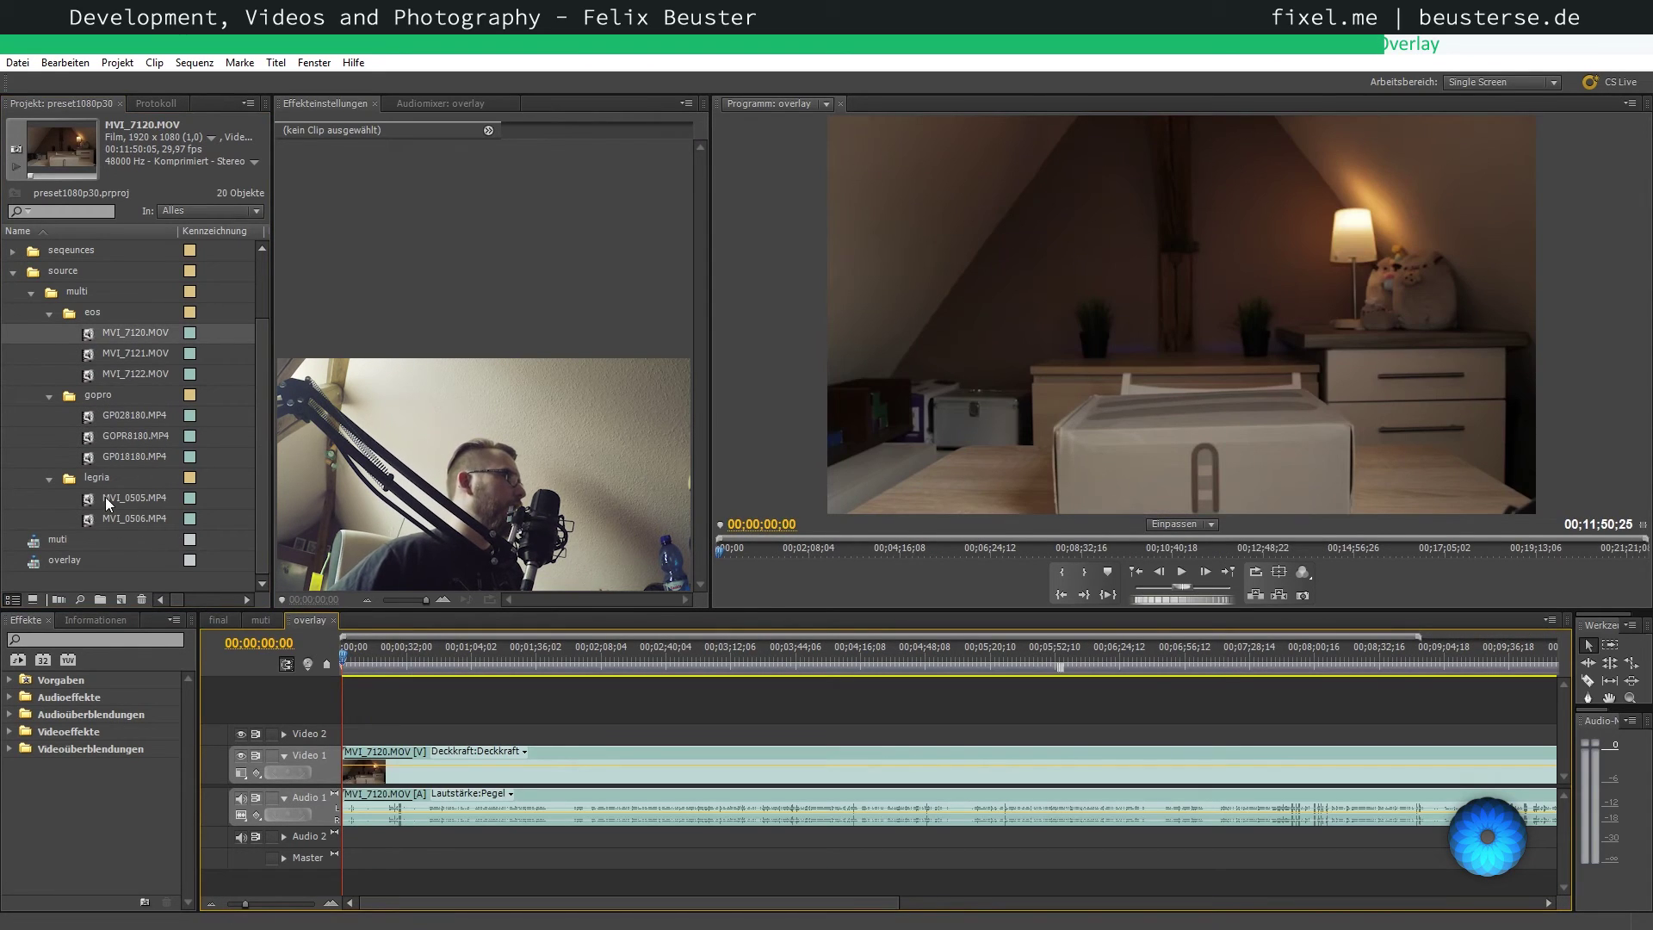
pyautogui.click(105, 498)
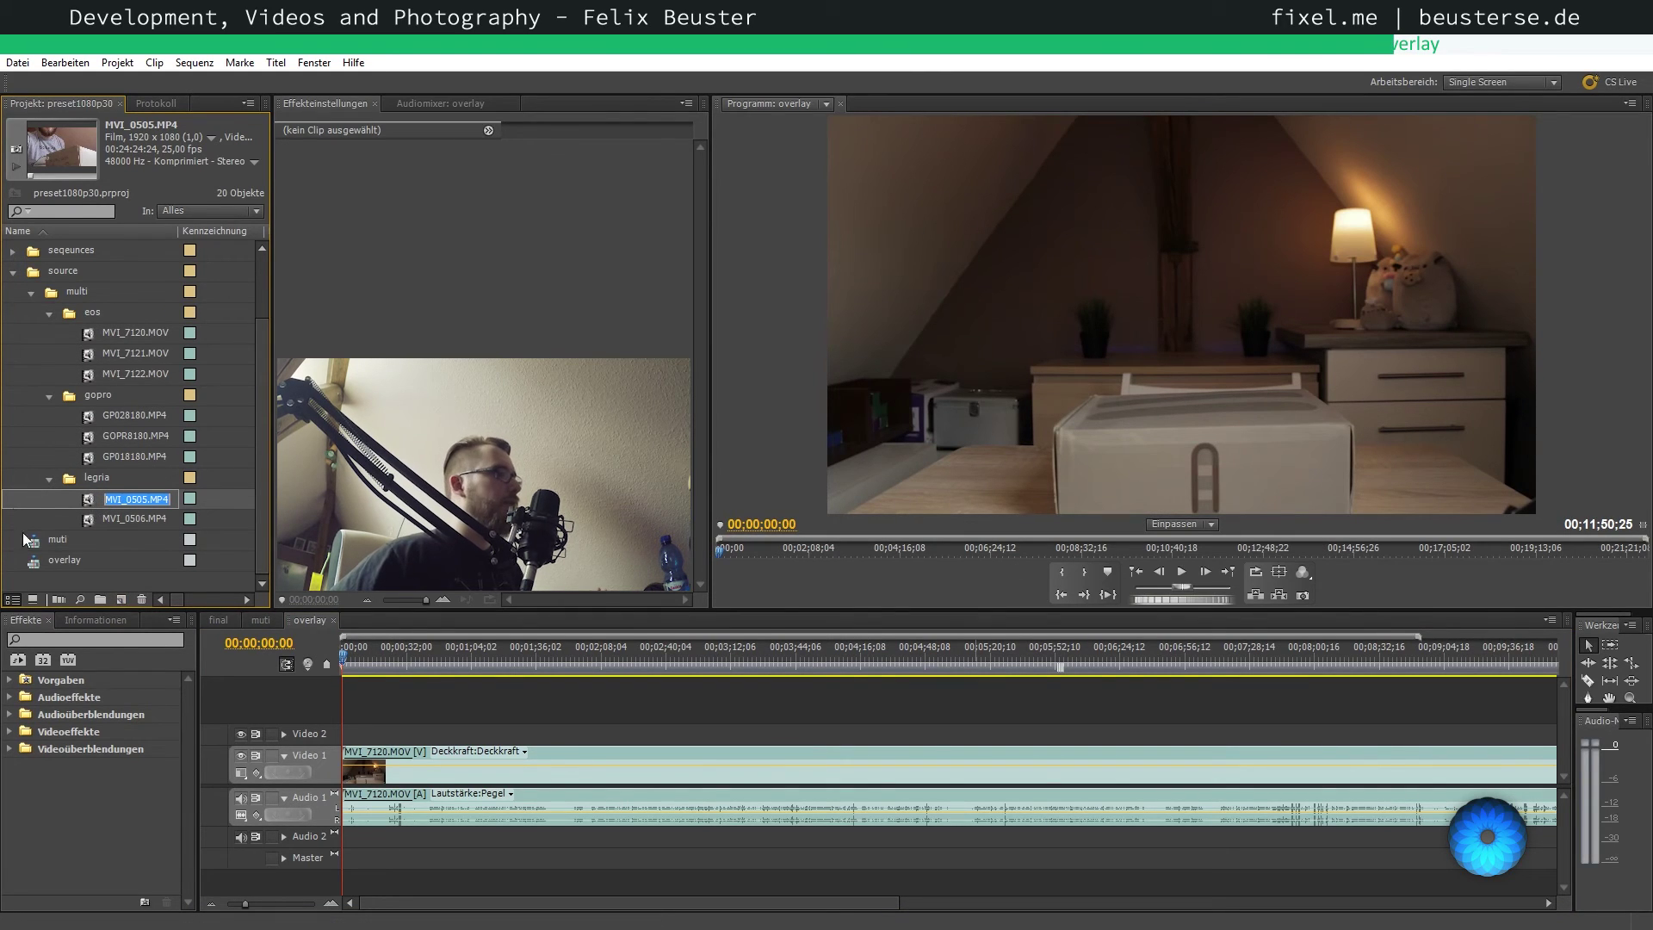
pyautogui.moveTo(88, 499)
pyautogui.mouseDown()
pyautogui.moveTo(365, 735)
pyautogui.moveTo(343, 738)
pyautogui.mouseUp()
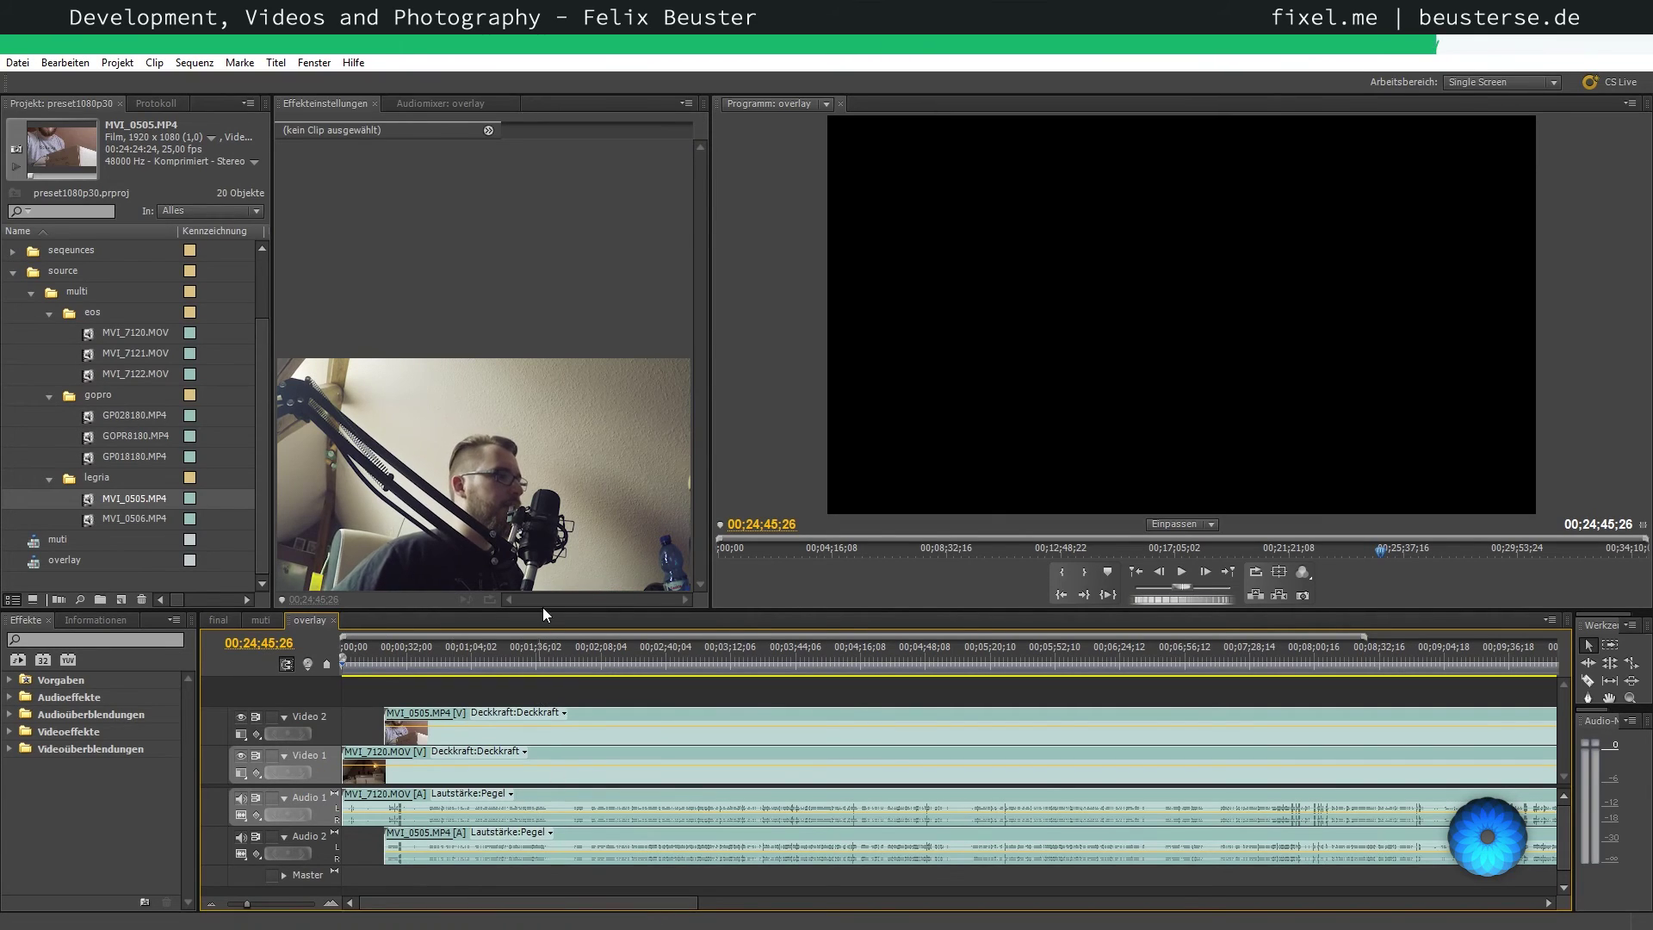
pyautogui.click(539, 653)
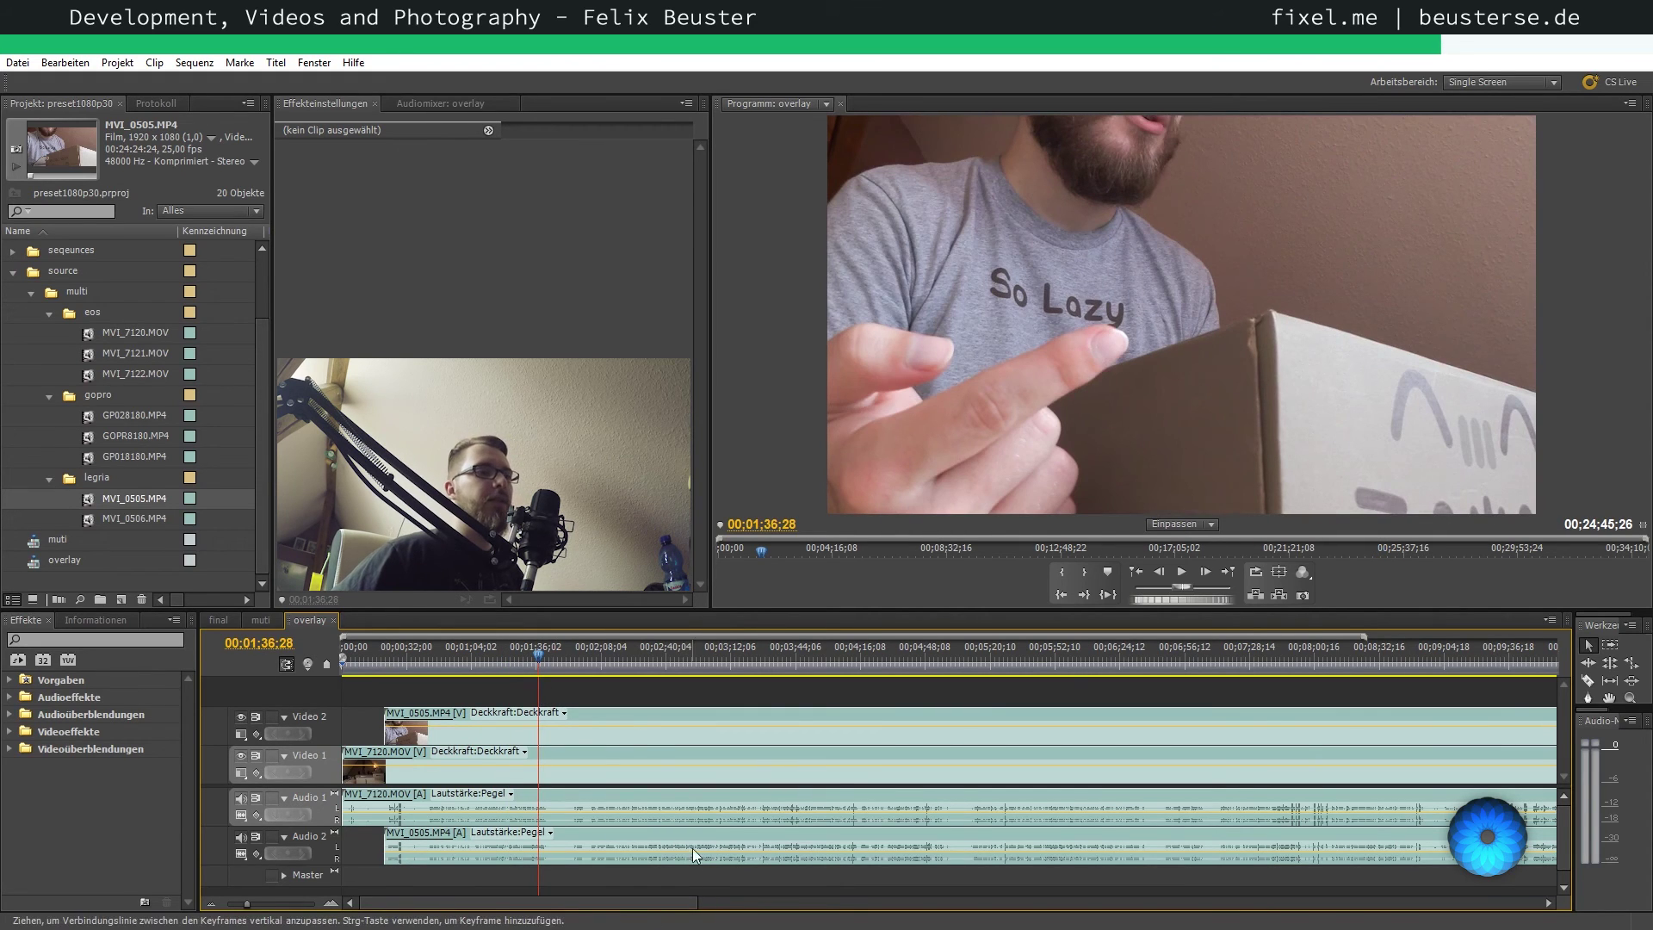
pyautogui.click(752, 723)
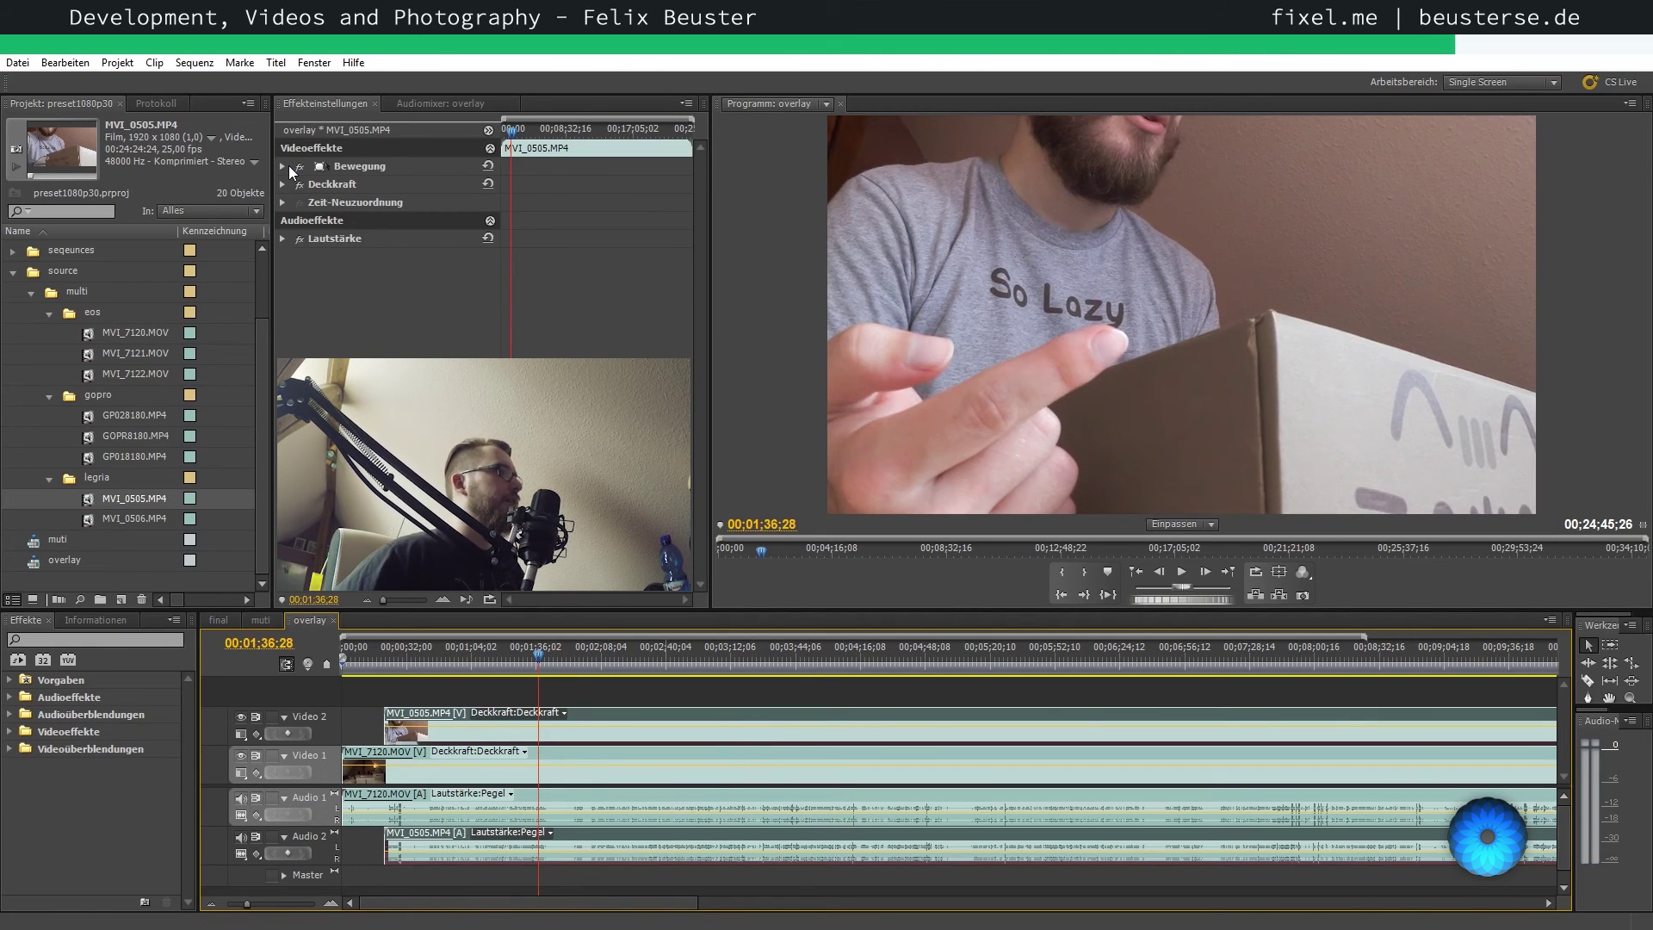
# - Expand Motion in Effect Controls and set the overlay clip's Scale to 33 after first trying 25
pyautogui.click(284, 165)
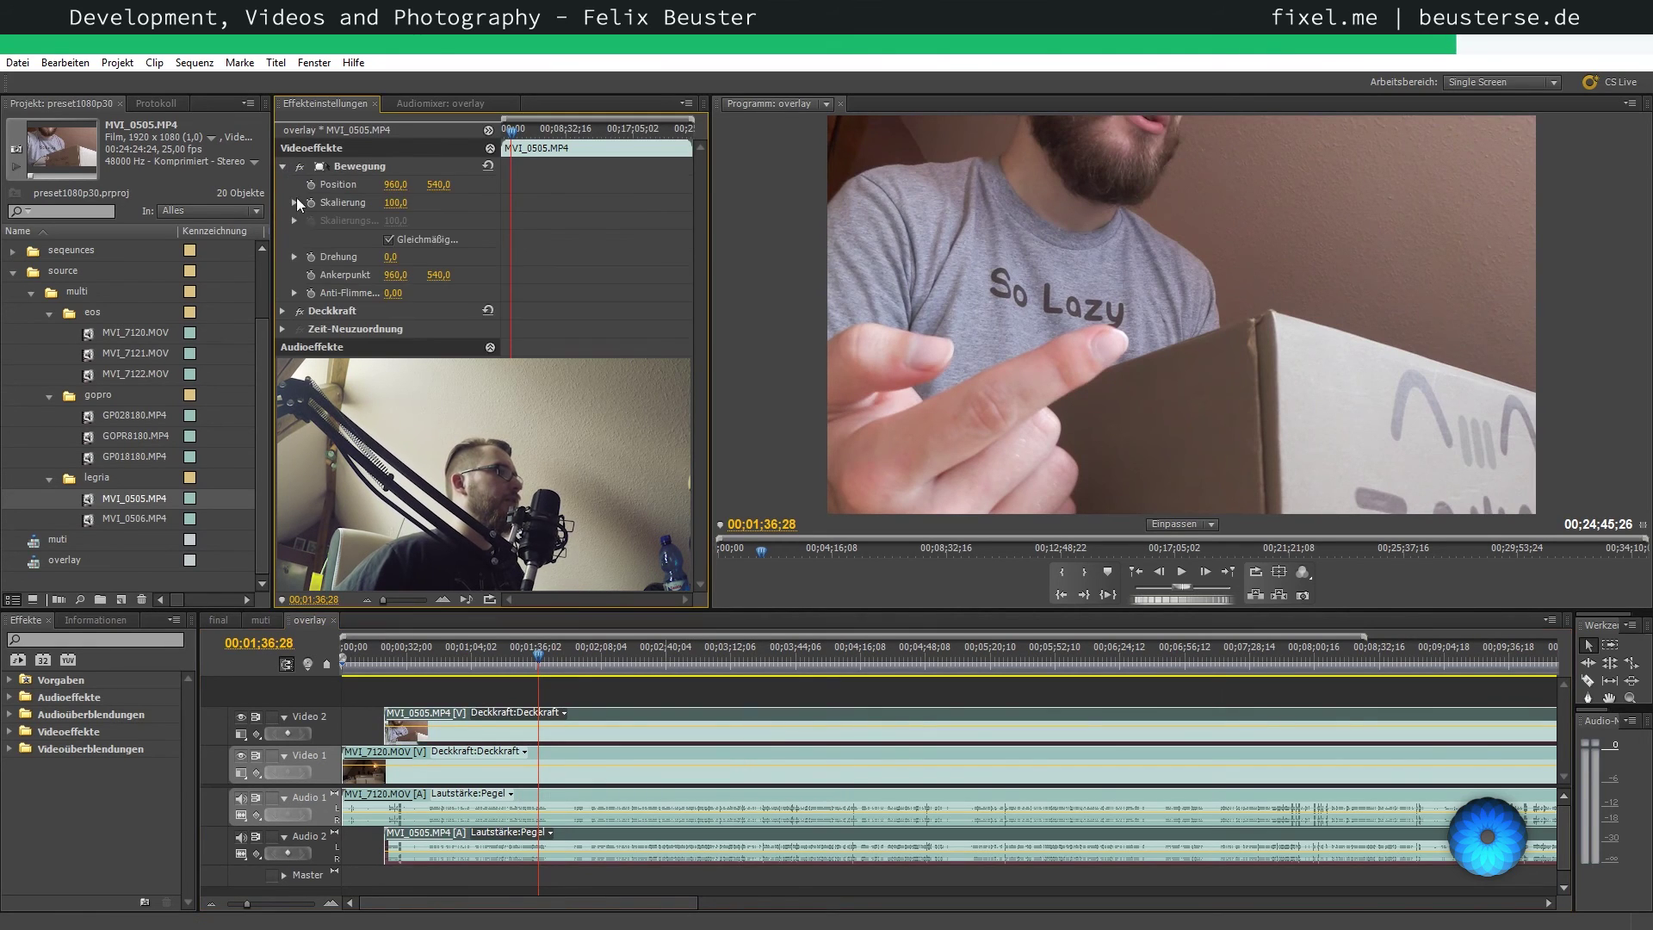
pyautogui.click(395, 202)
pyautogui.write('25')
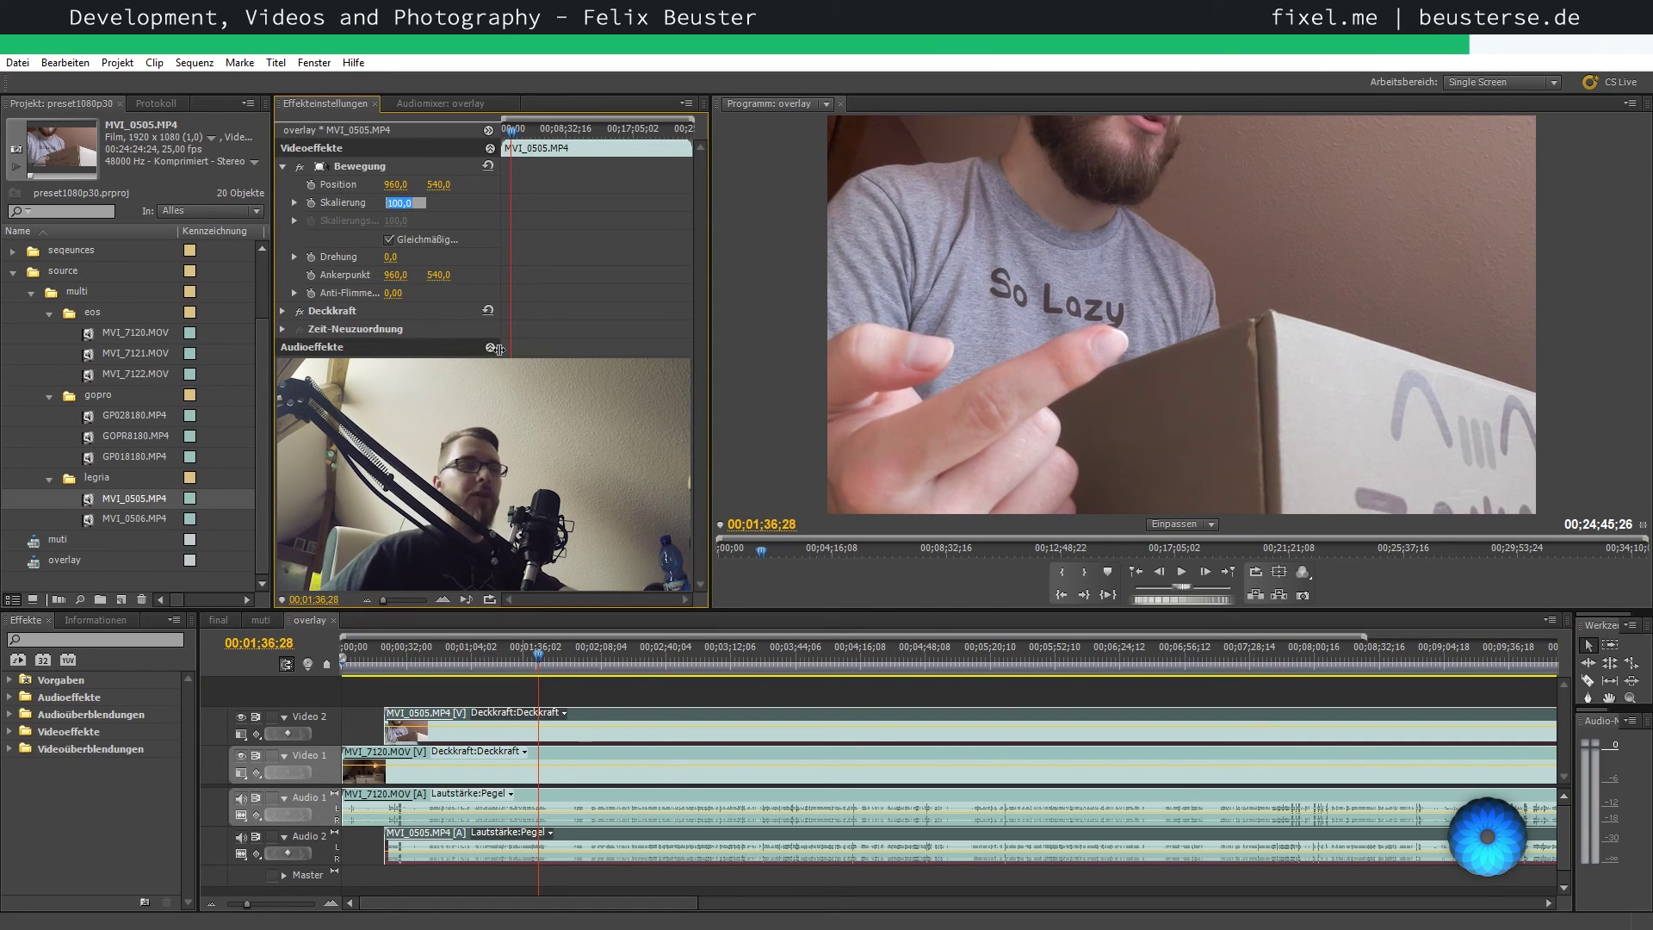
pyautogui.press('Return')
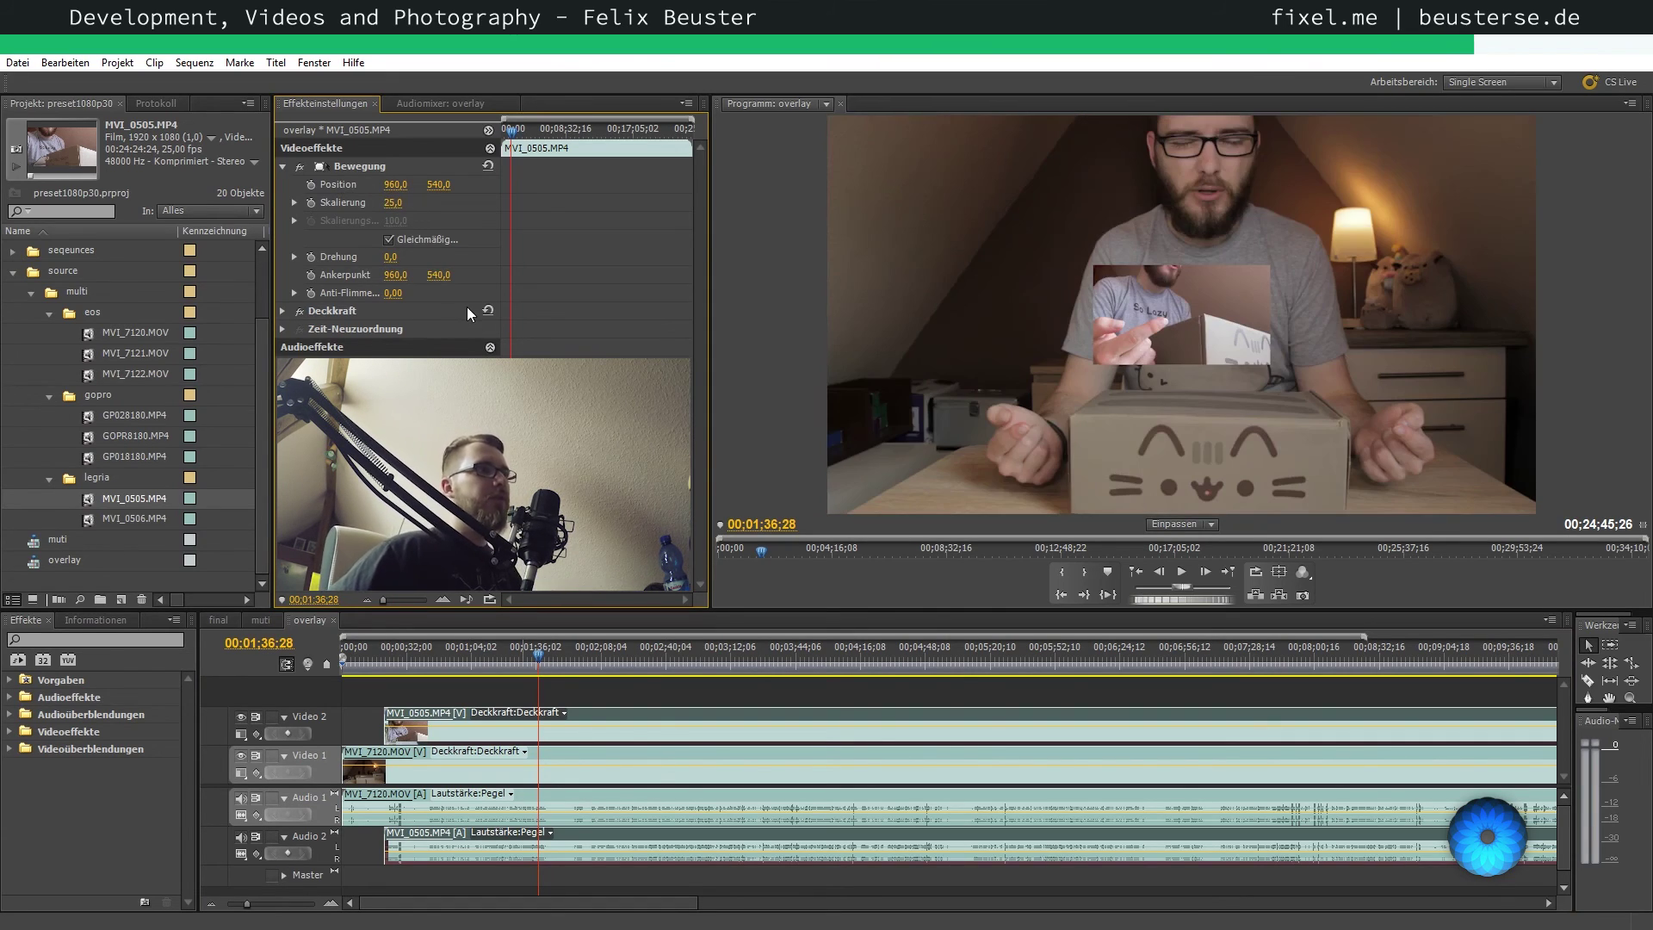
pyautogui.click(396, 202)
pyautogui.write('33,3')
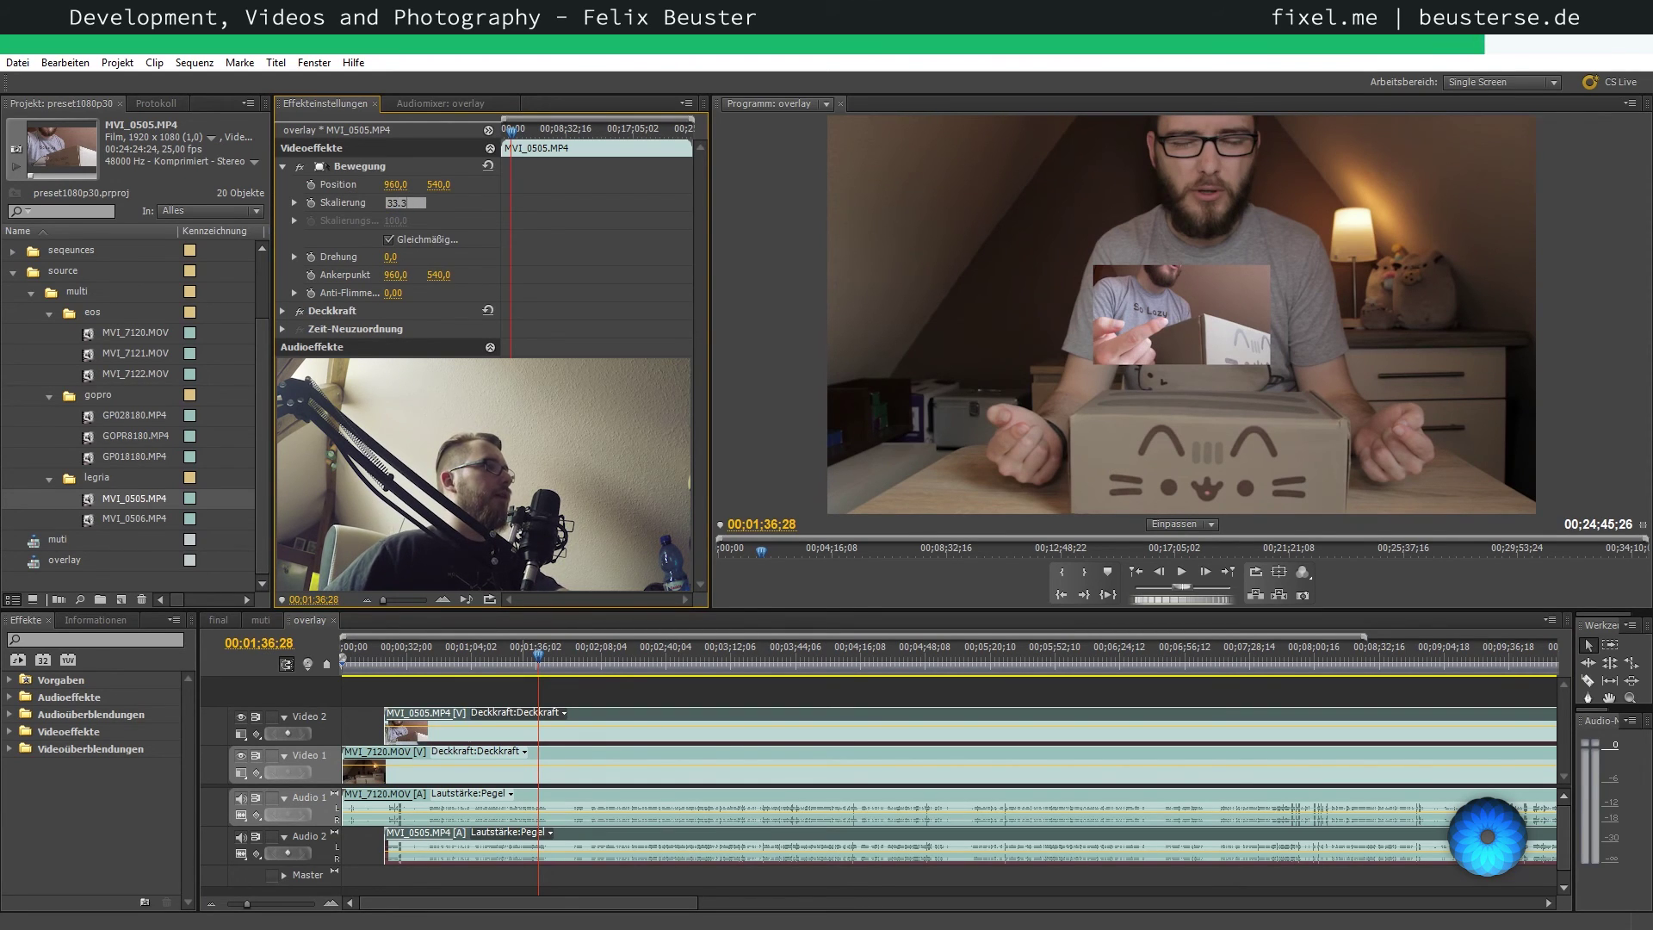
pyautogui.write('333')
pyautogui.press('Return')
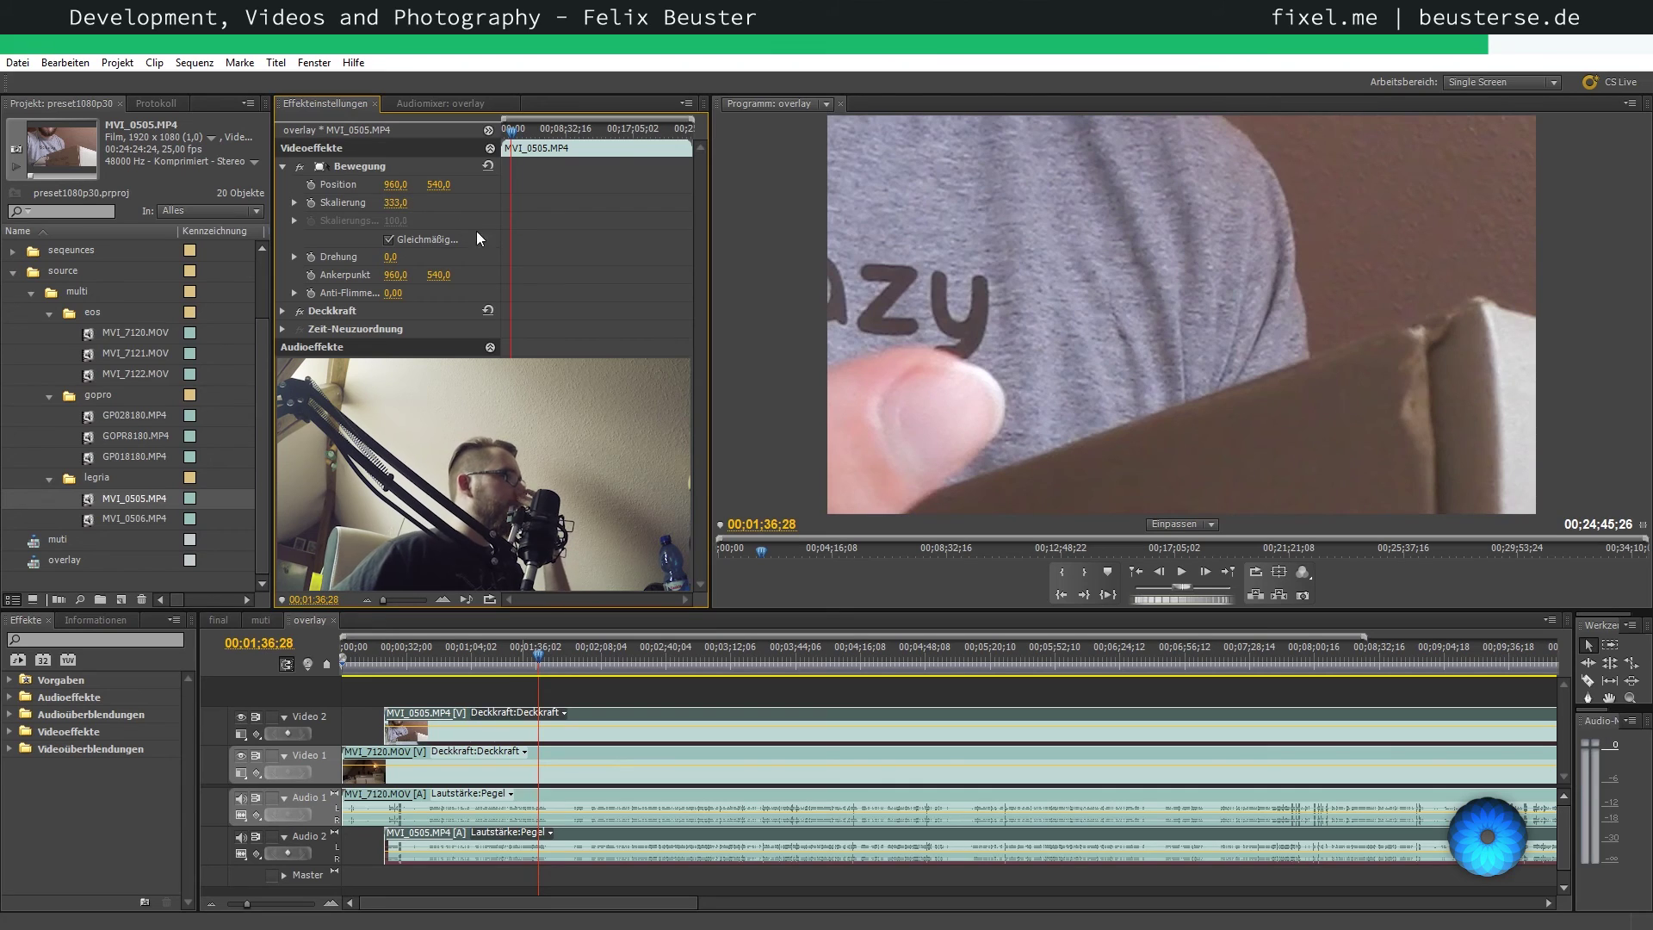
pyautogui.click(396, 202)
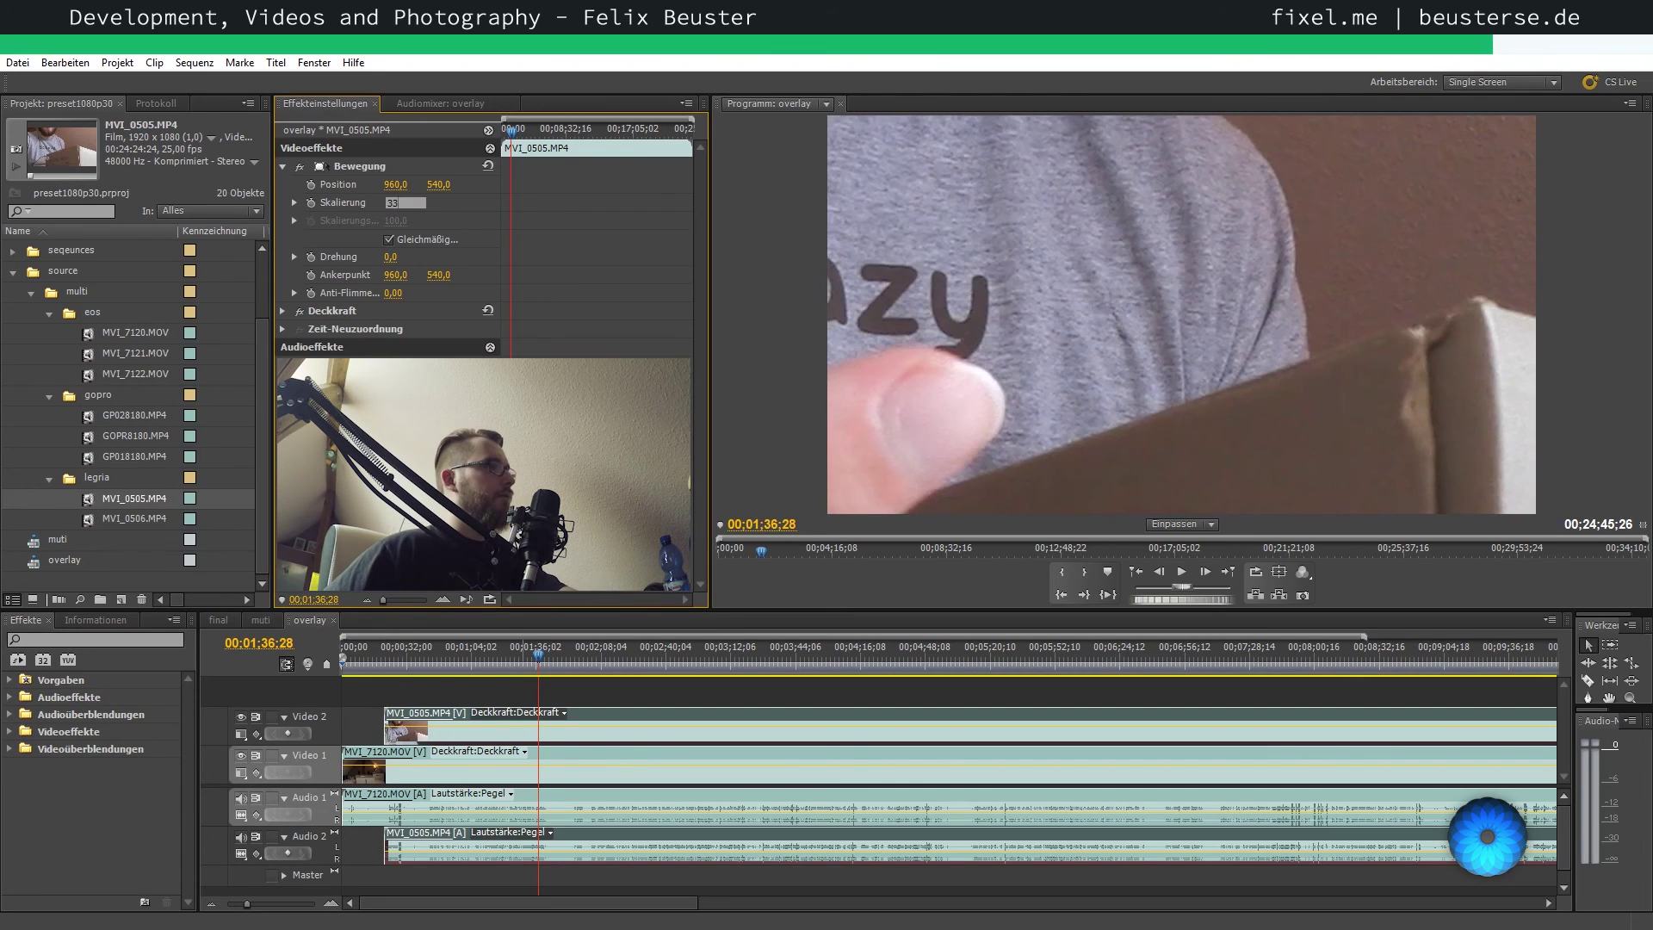
pyautogui.press('Return')
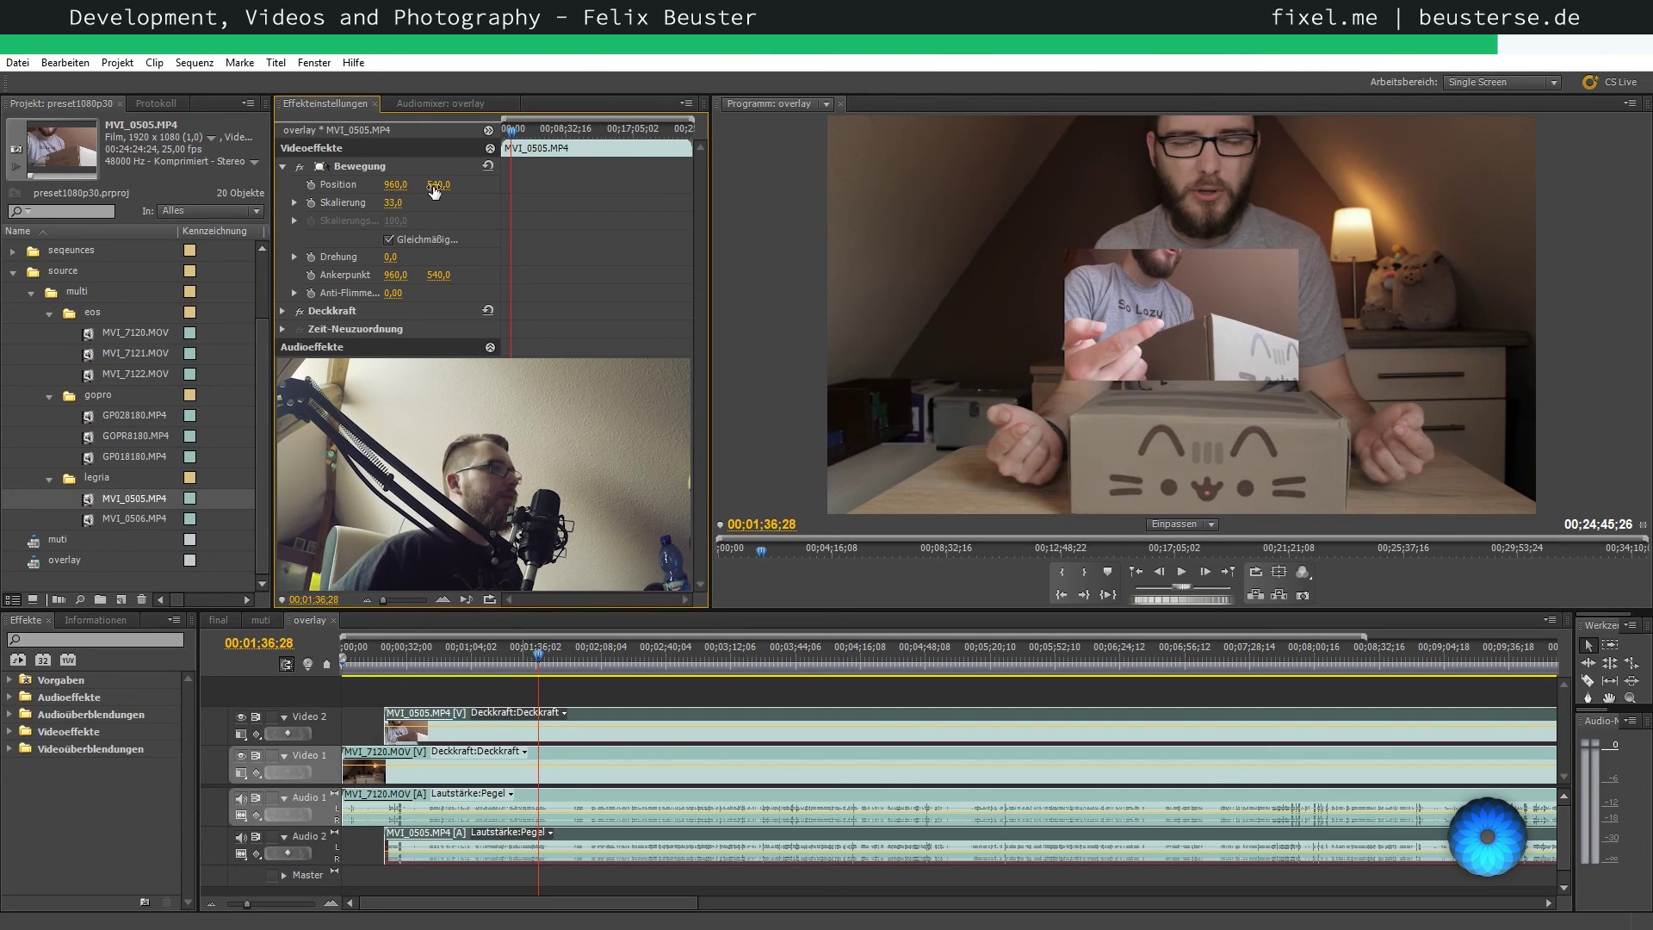
pyautogui.click(358, 168)
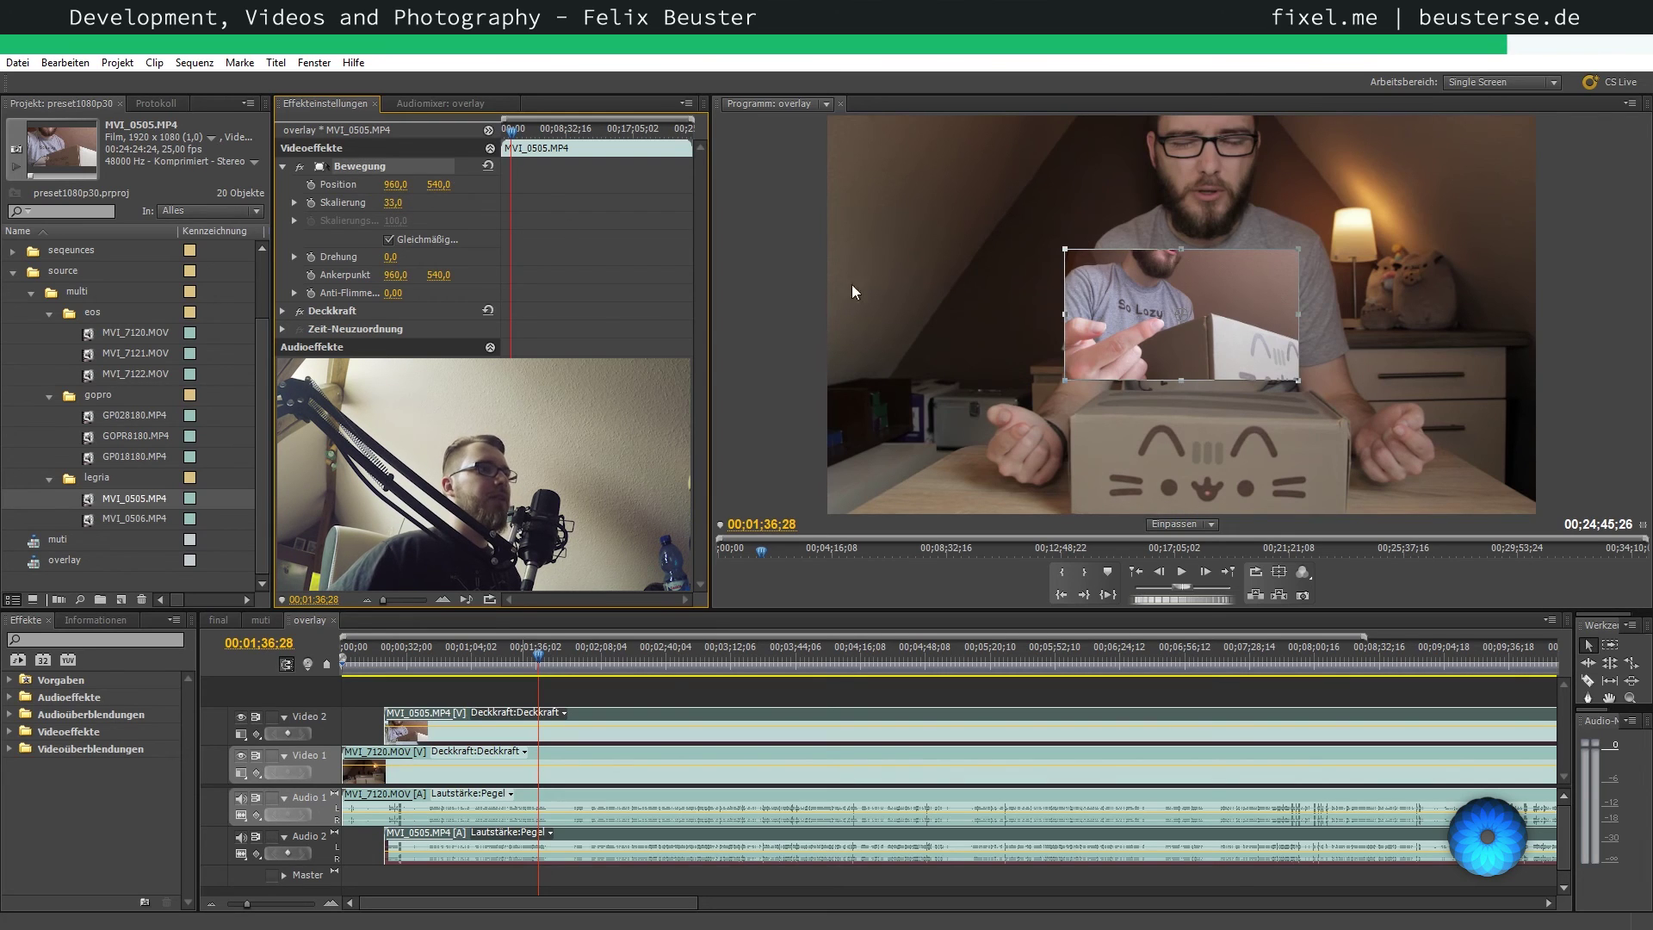
# - Drag the scaled inset into the lower-left corner of the Program monitor, undoing a stray Position Y nudge
pyautogui.moveTo(1178, 303); pyautogui.dragTo(938, 436)
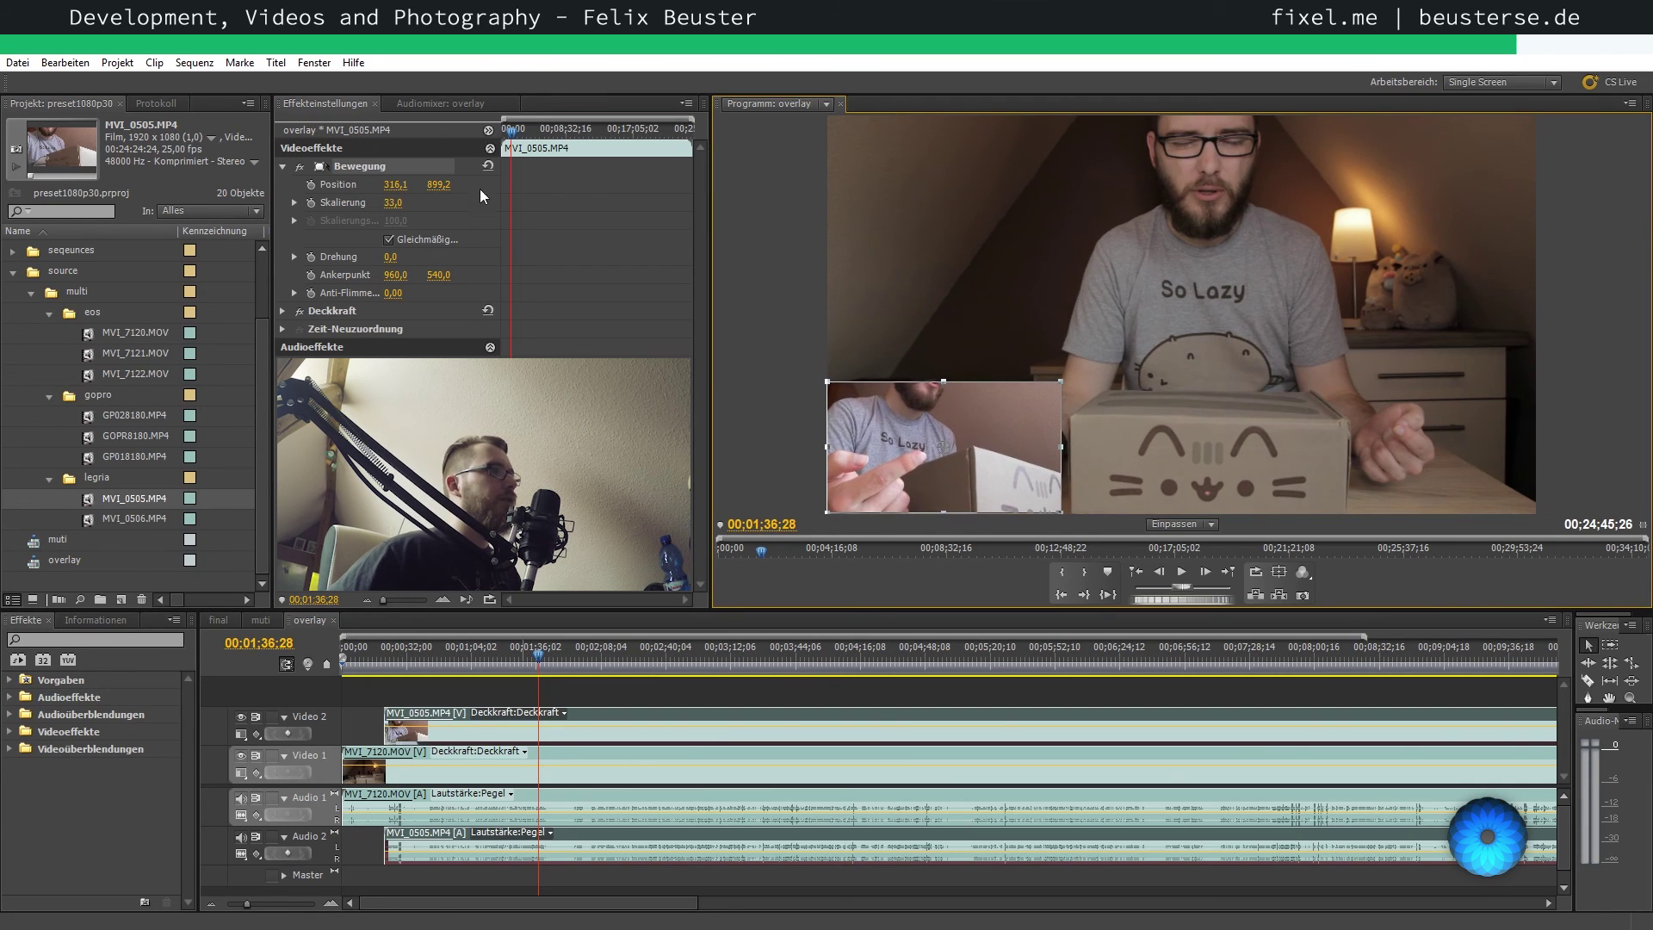
pyautogui.moveTo(446, 188); pyautogui.dragTo(440, 189)
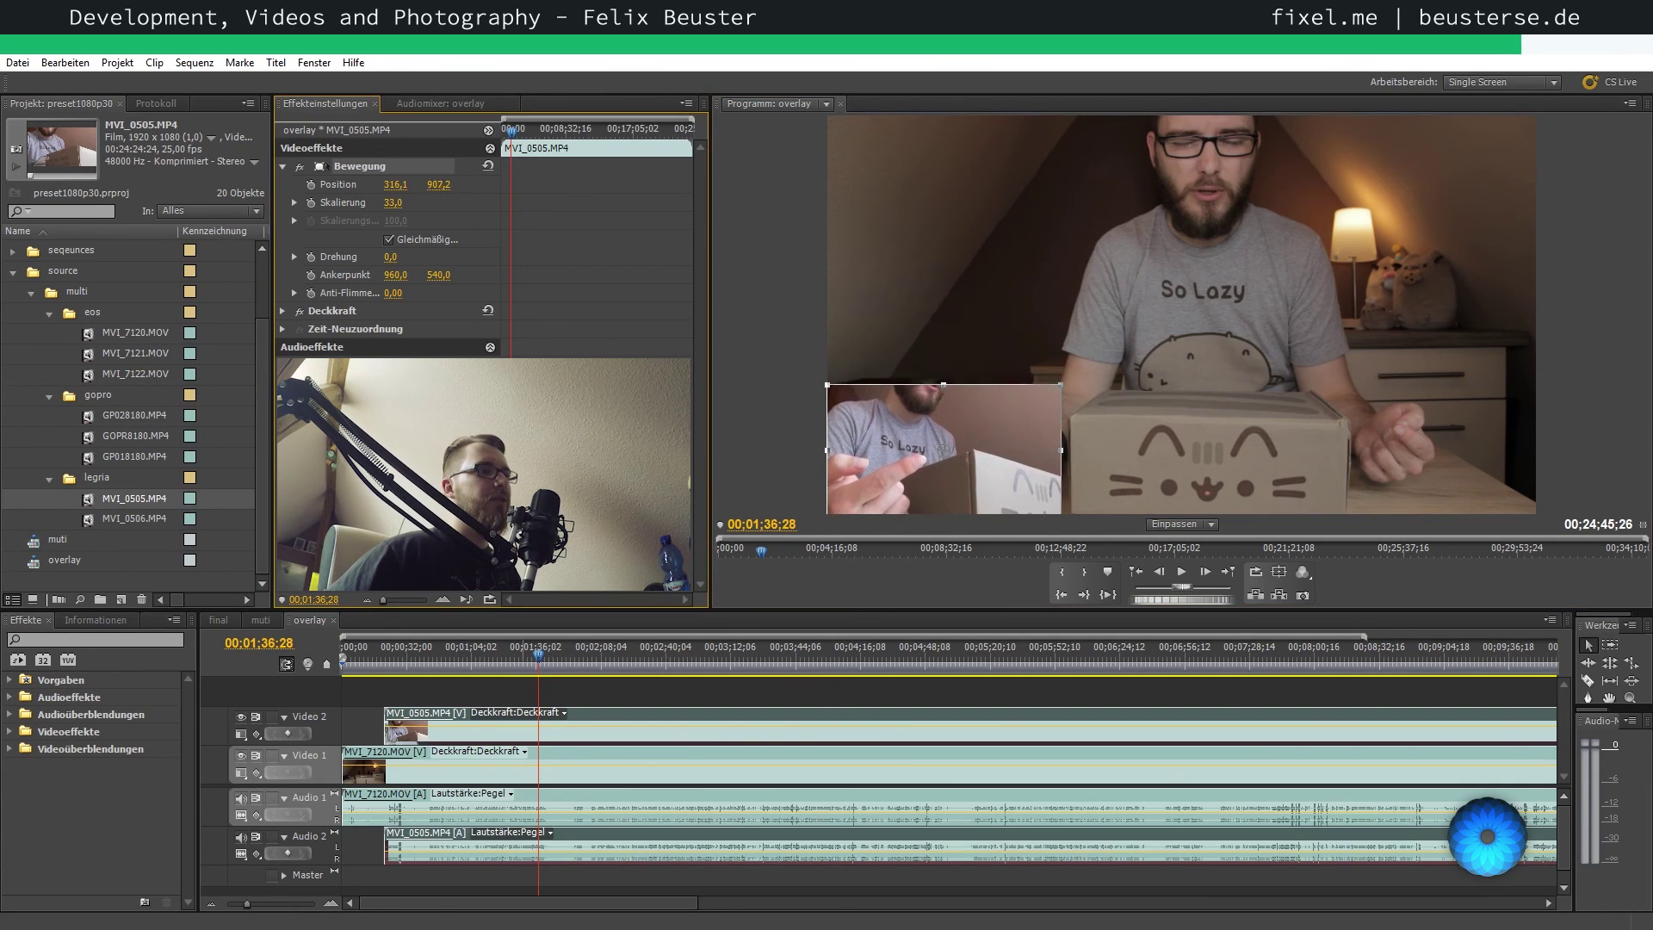
pyautogui.hotkey('ctrl', 'z')
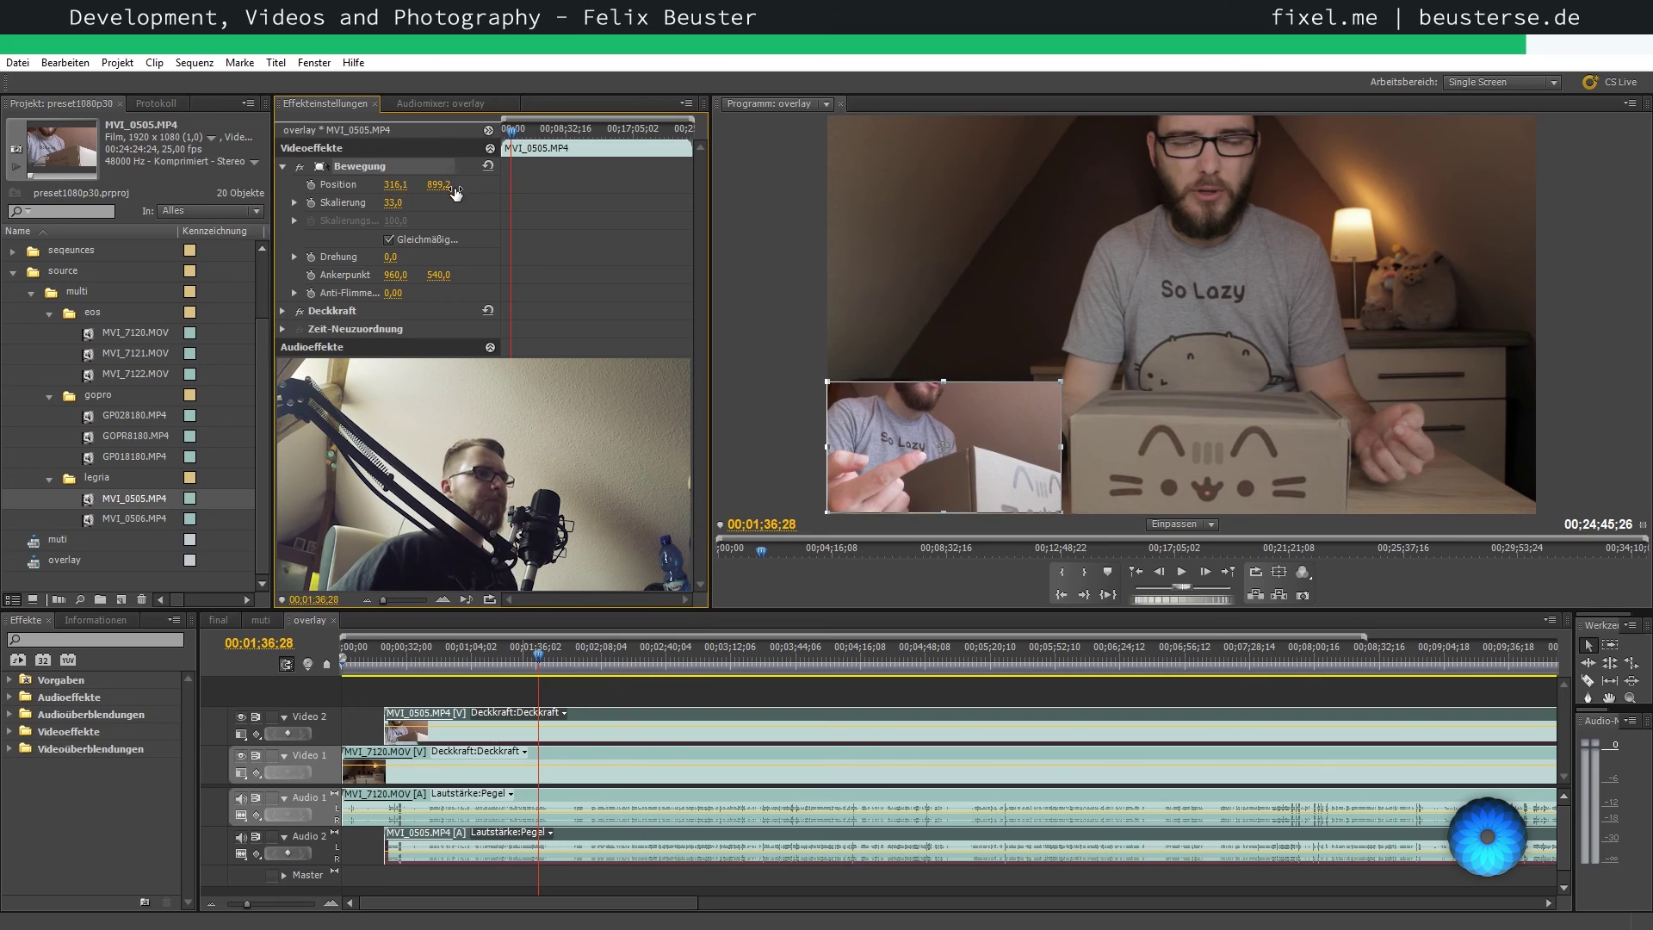